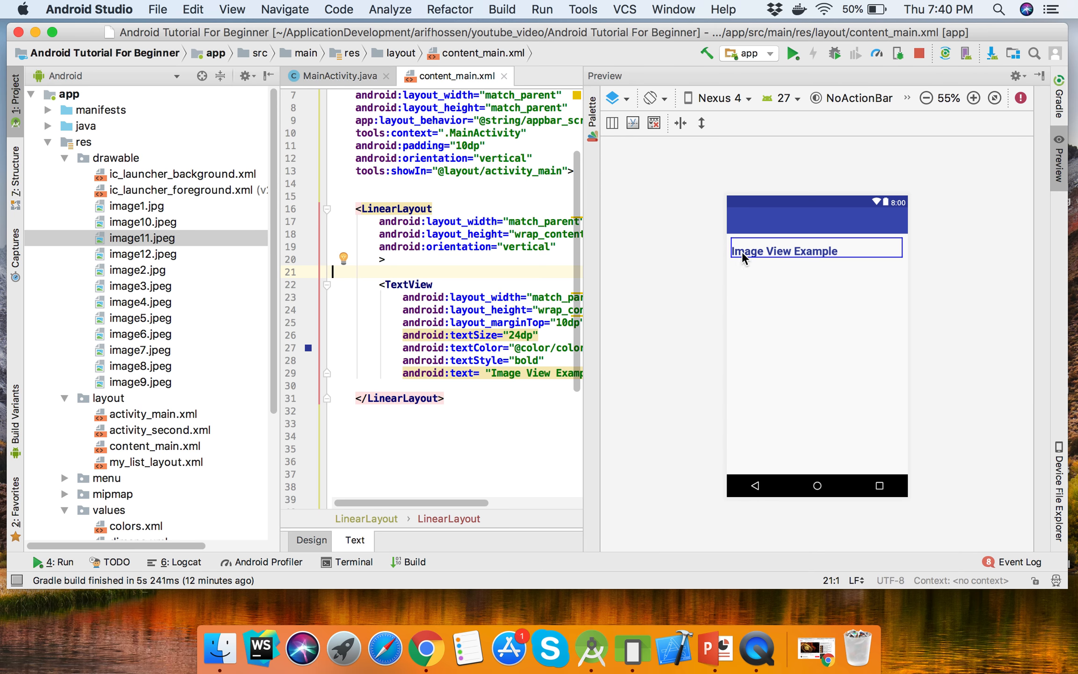
- Place the caret after the closing LinearLayout tag in content_main.xml
left_click(482, 399)
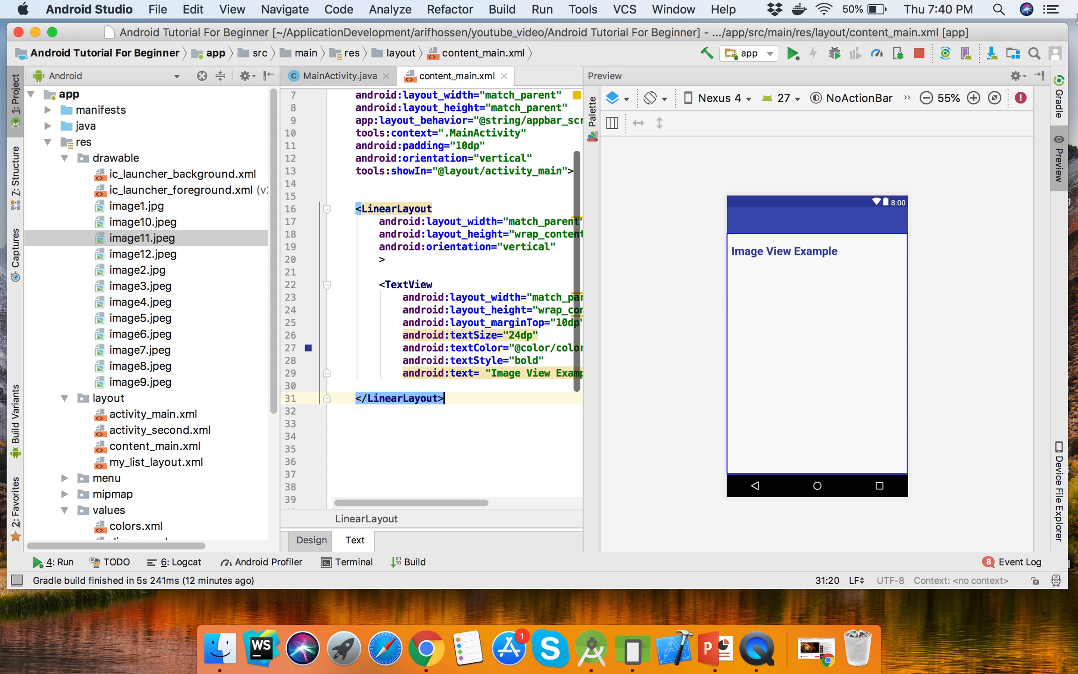
- Add an ImageView below the LinearLayout with wrap_content width and height
left_click(1035, 75)
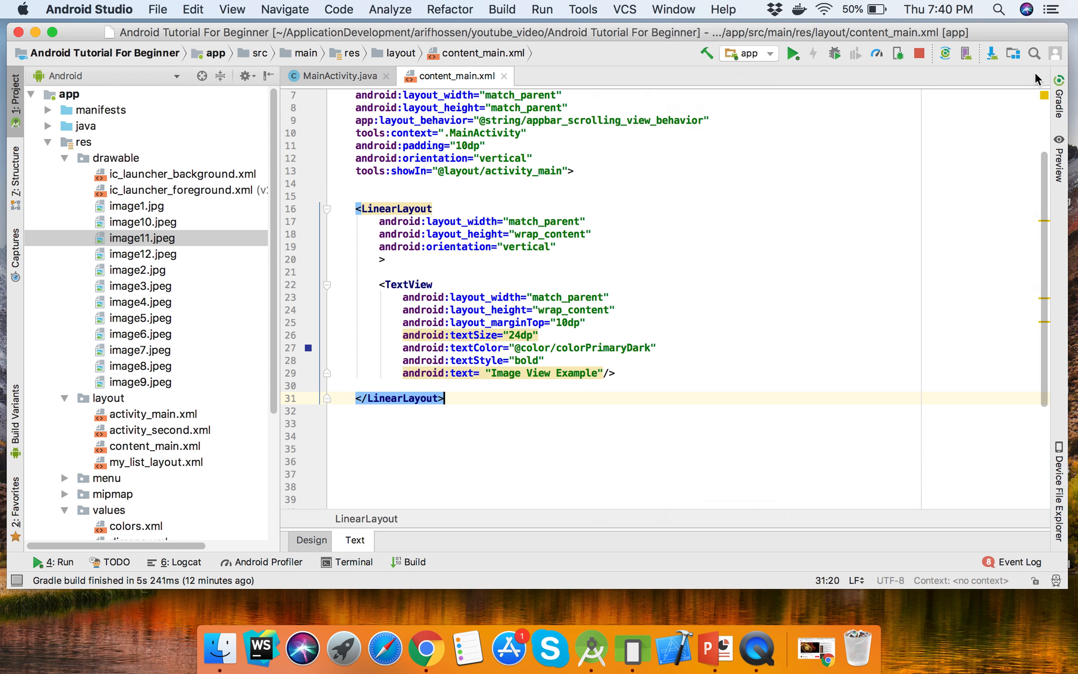
key("Return")
key("Return")
key("Return")
type("<I")
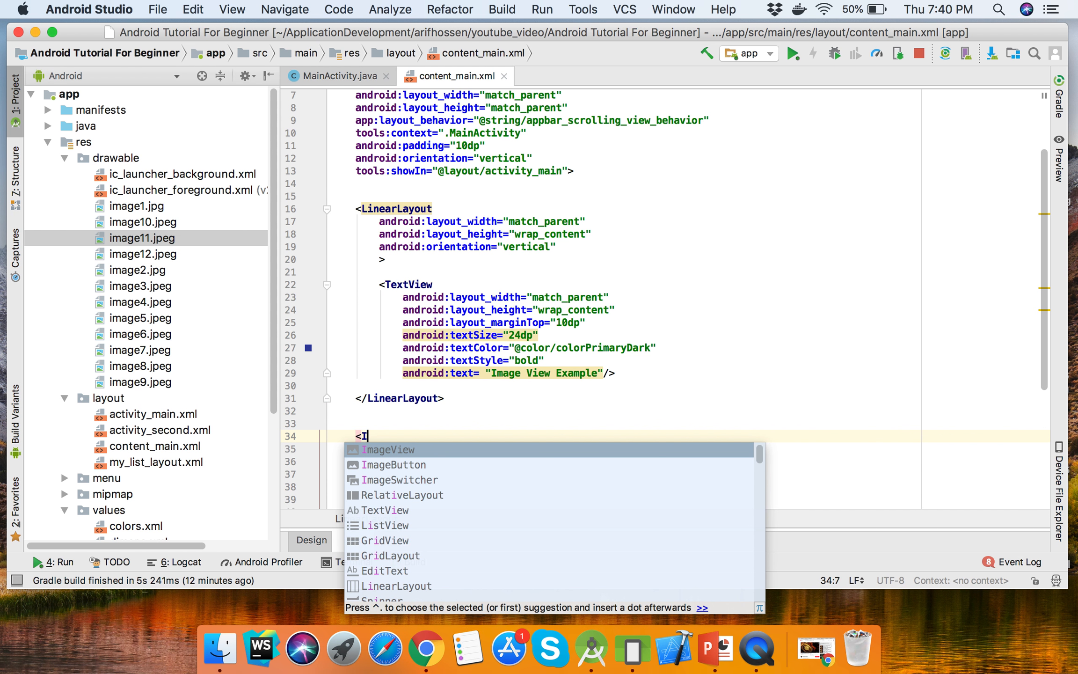
key("Return")
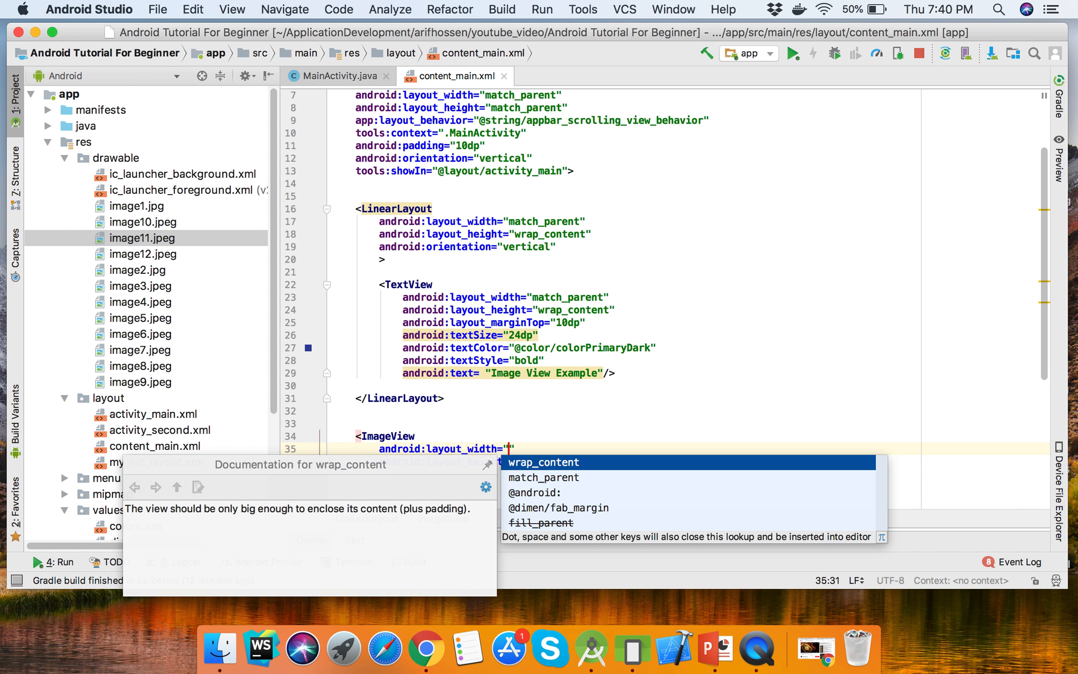
key("Return")
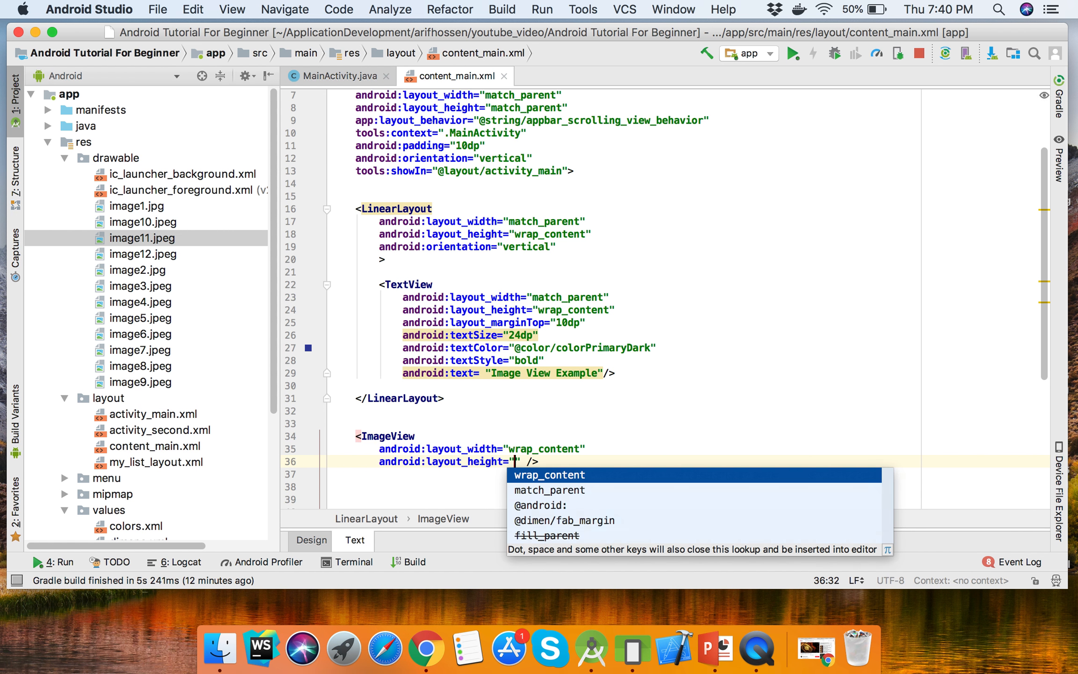
key("Return")
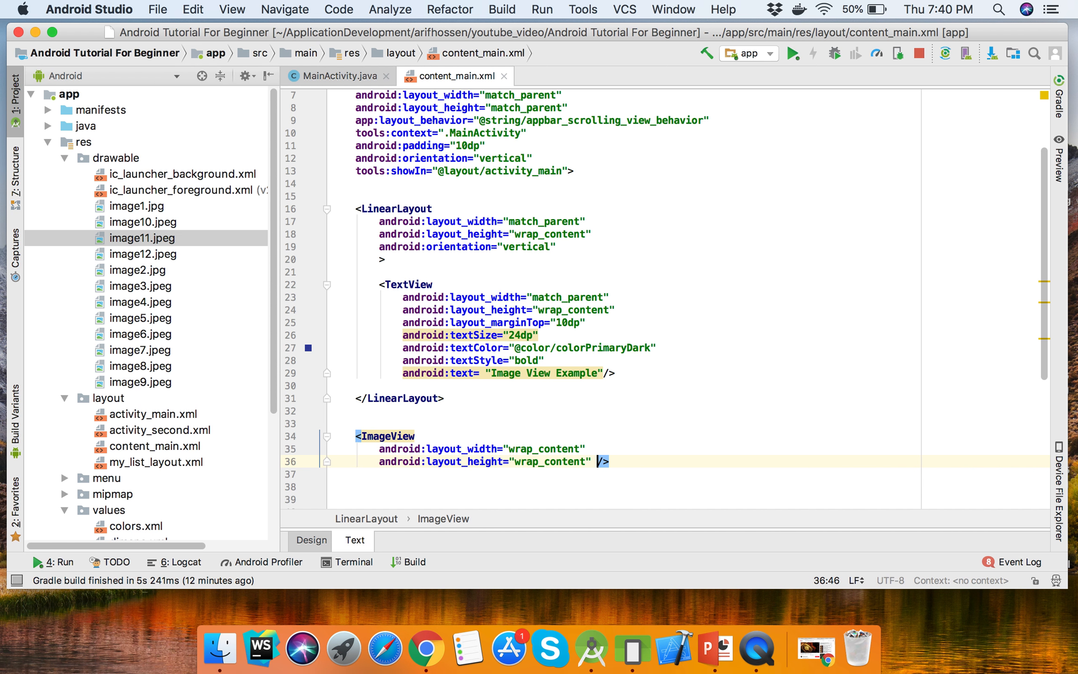
- Give the ImageView the id @+id/imgView
key("Up")
key("Up")
key("Return")
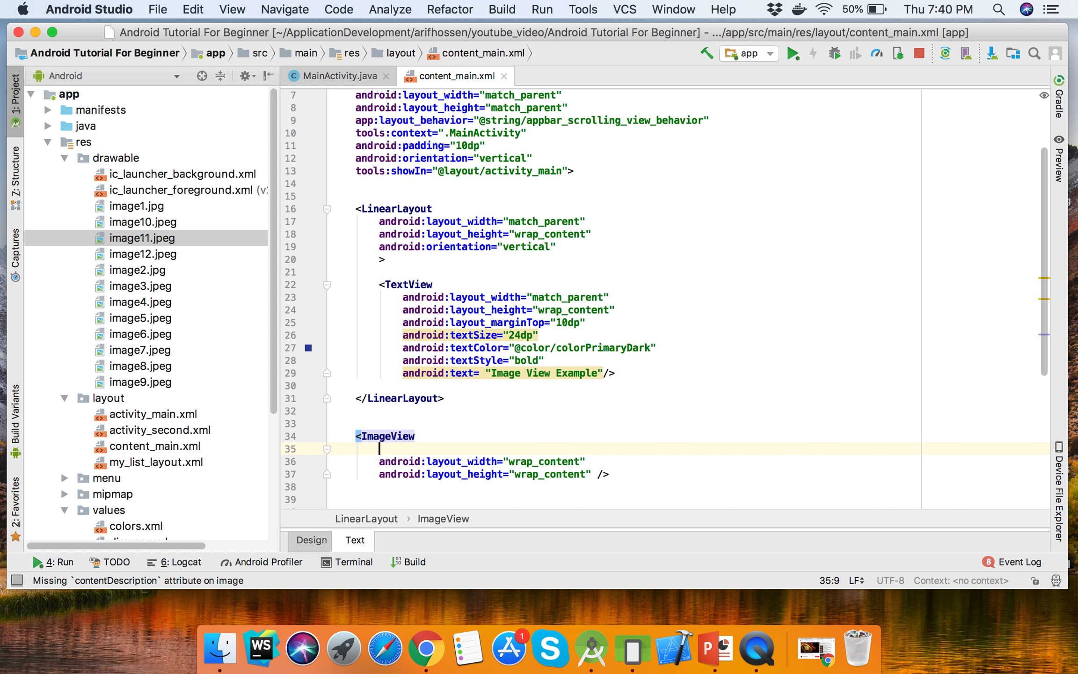
type("id")
key("Return")
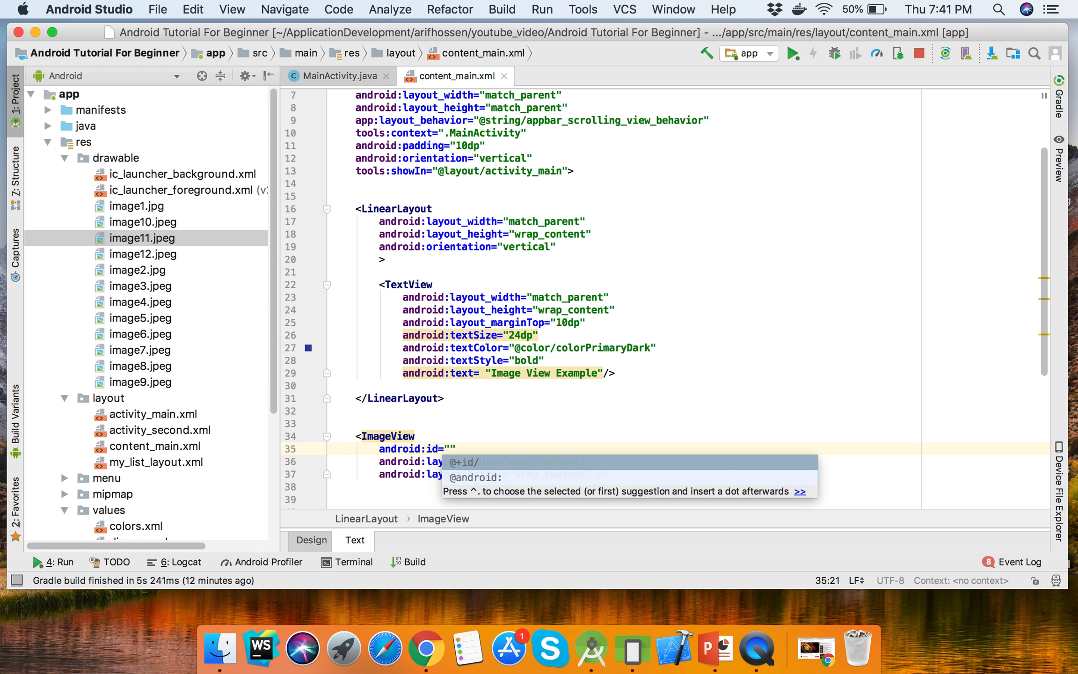
key("Return")
type("img")
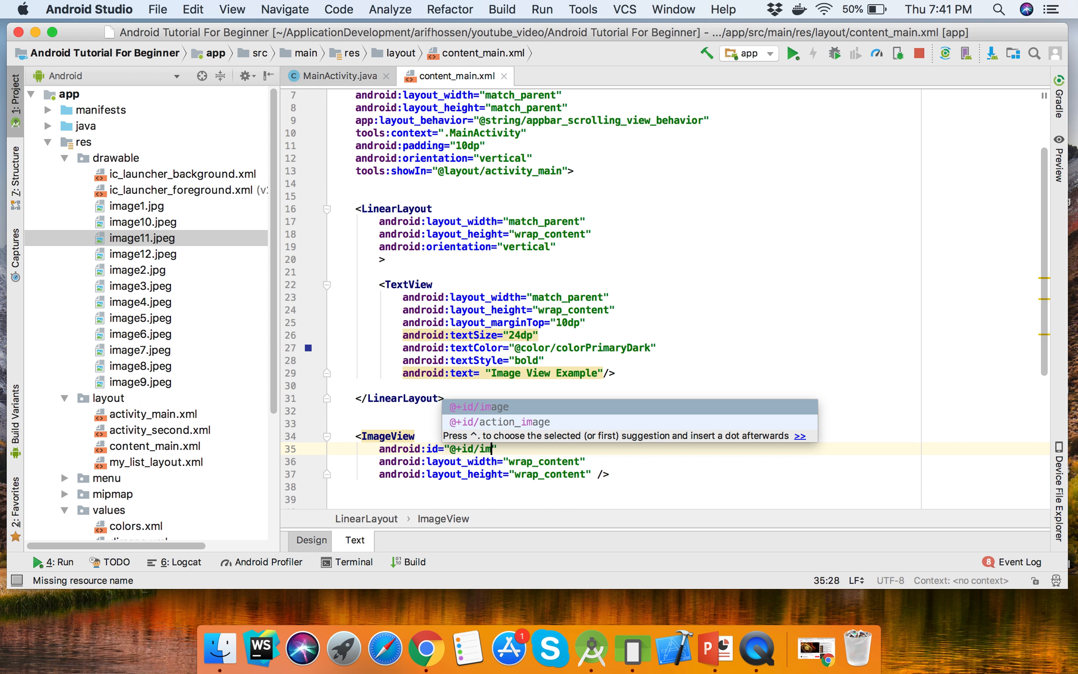
type("View")
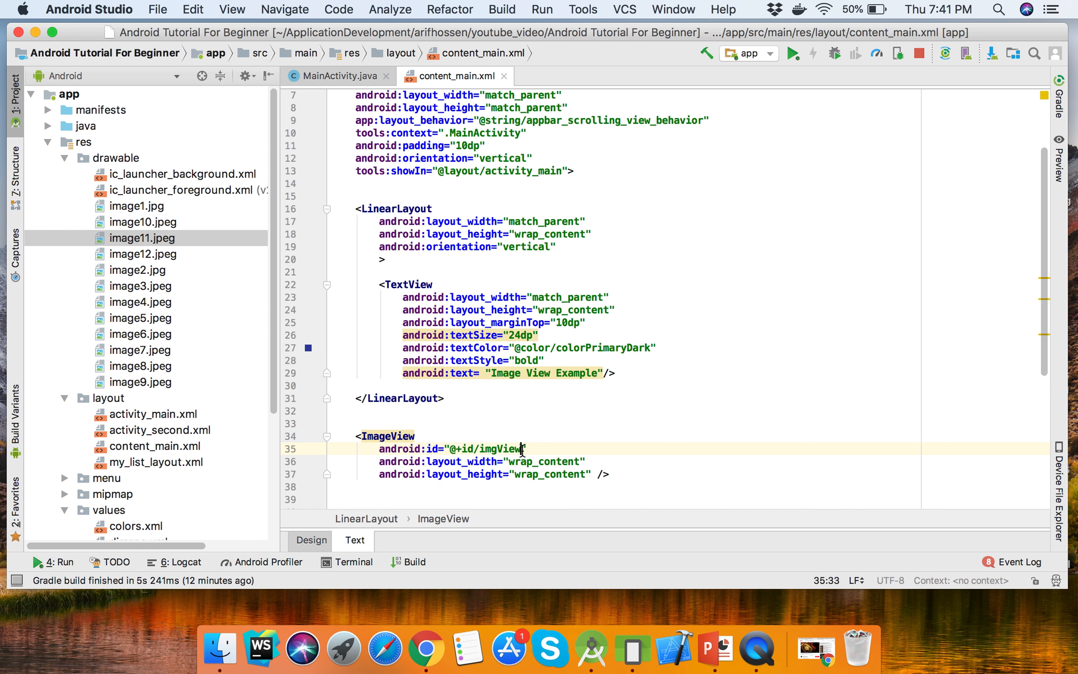
left_click(592, 474)
- Add an android:src attribute to the ImageView with an empty value
key("Return")
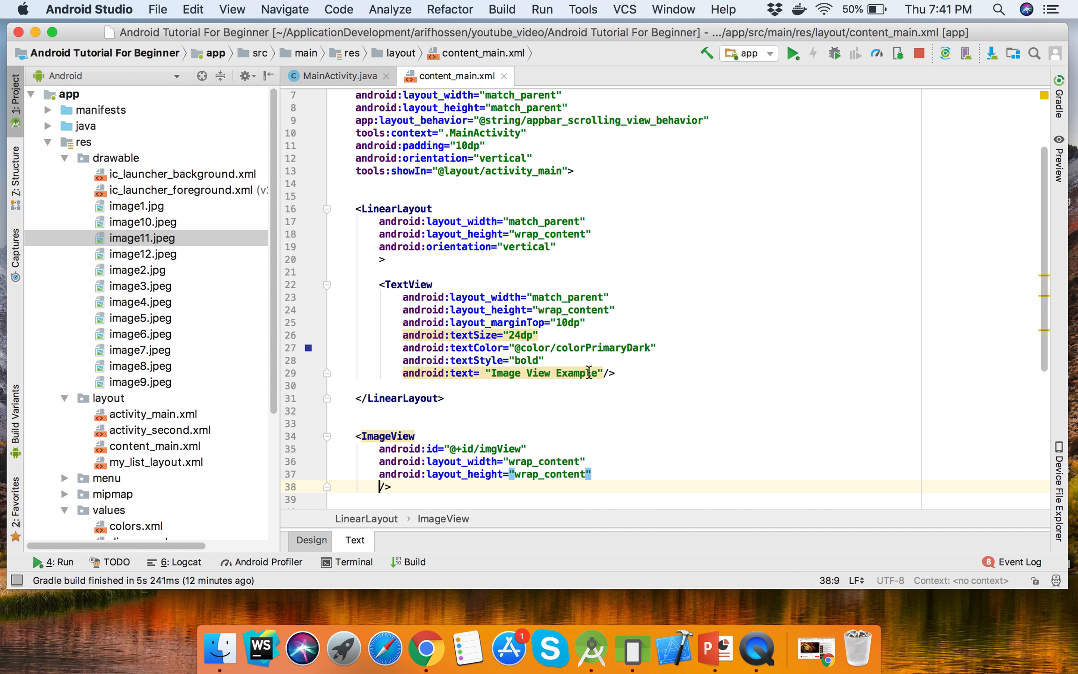
scroll(692, 340, "down", 3)
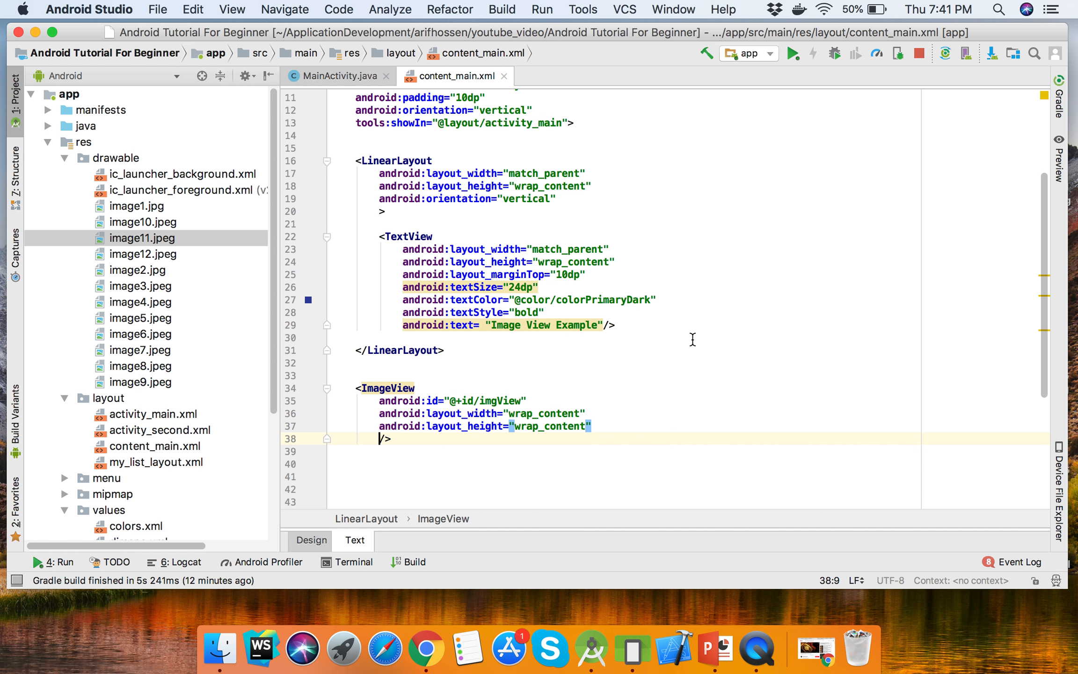
type("s")
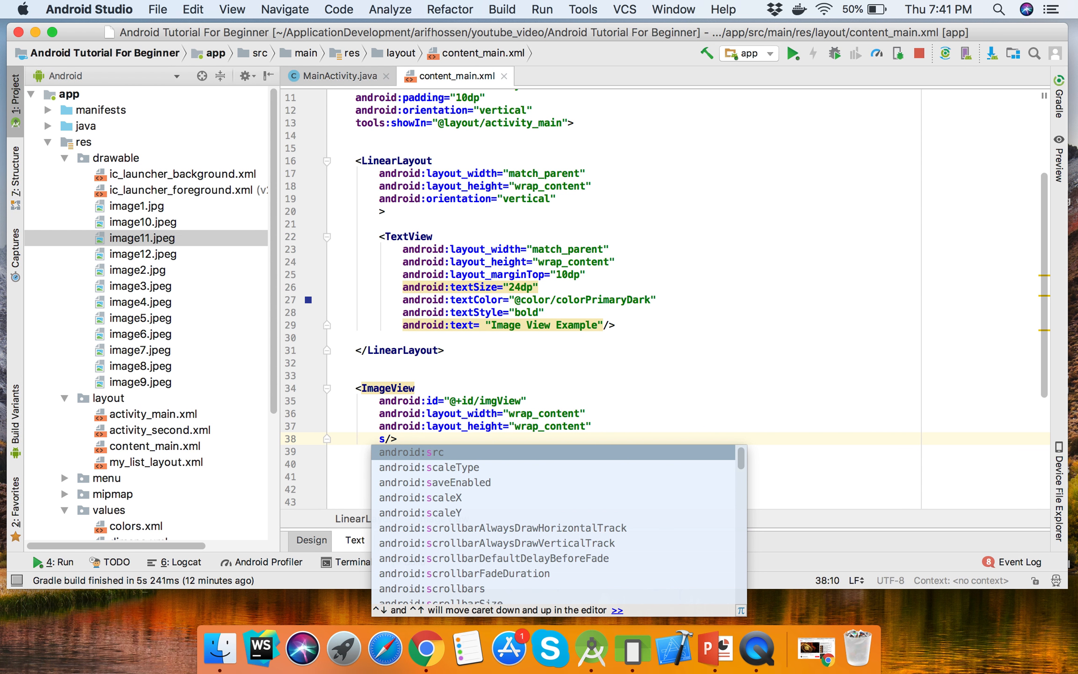
key("Return")
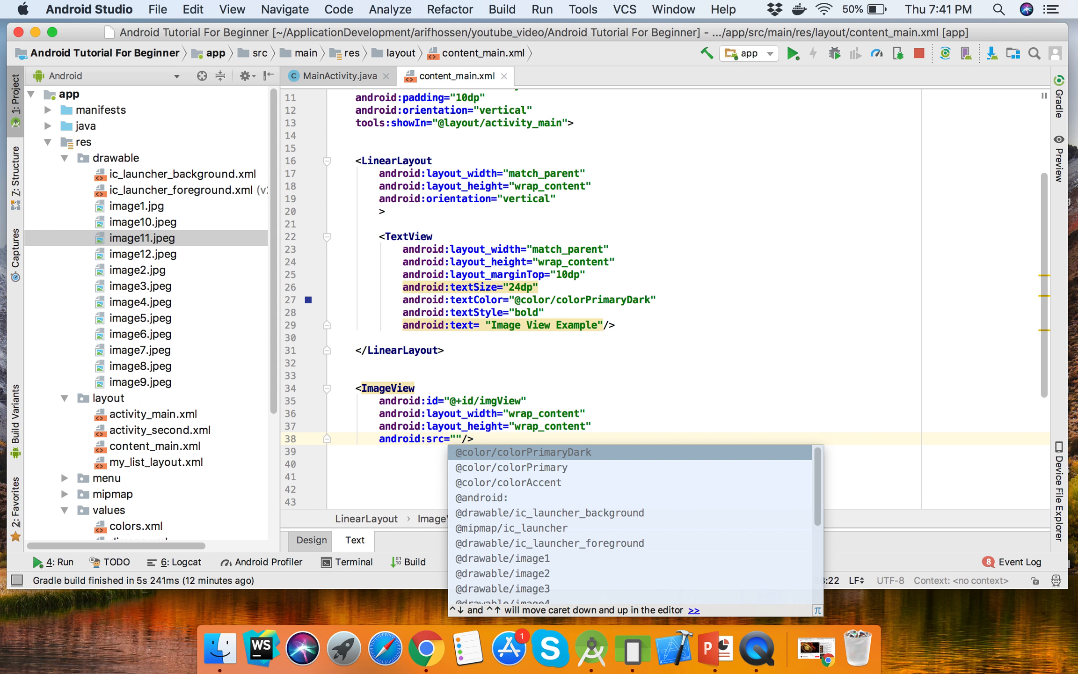
type("d")
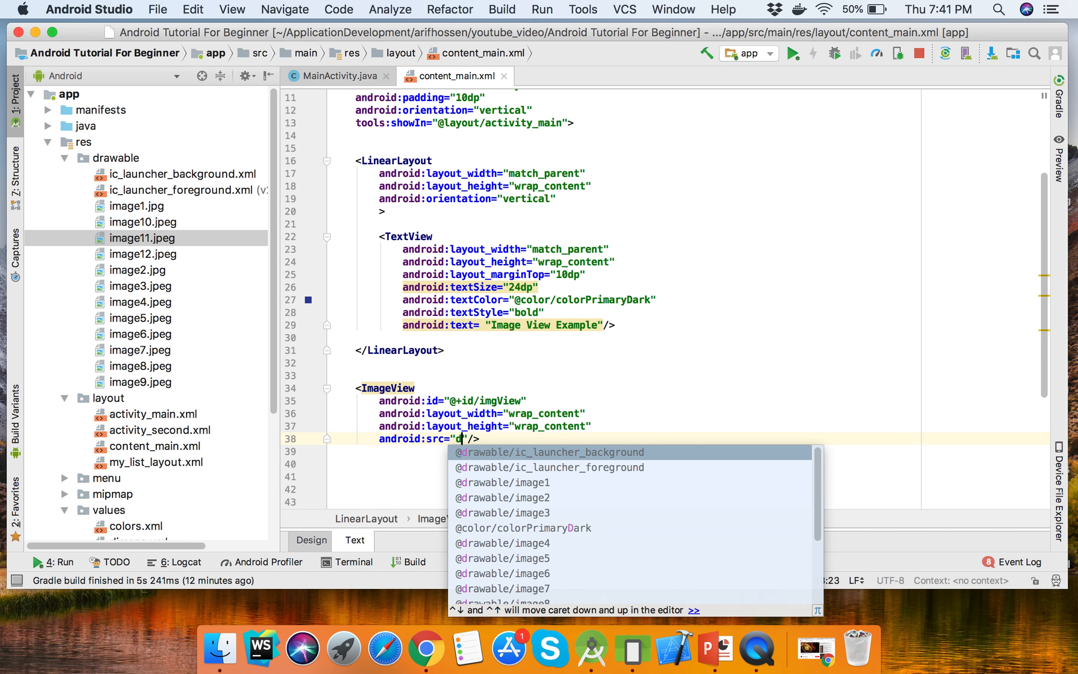
type("a")
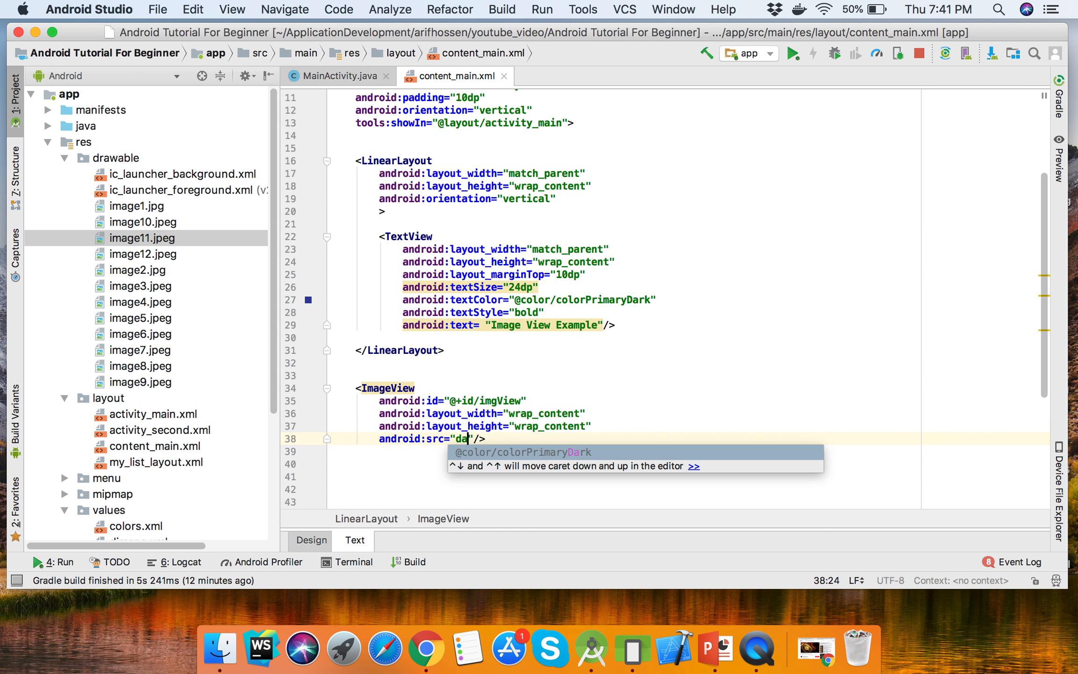
key("BackSpace")
key("BackSpace")
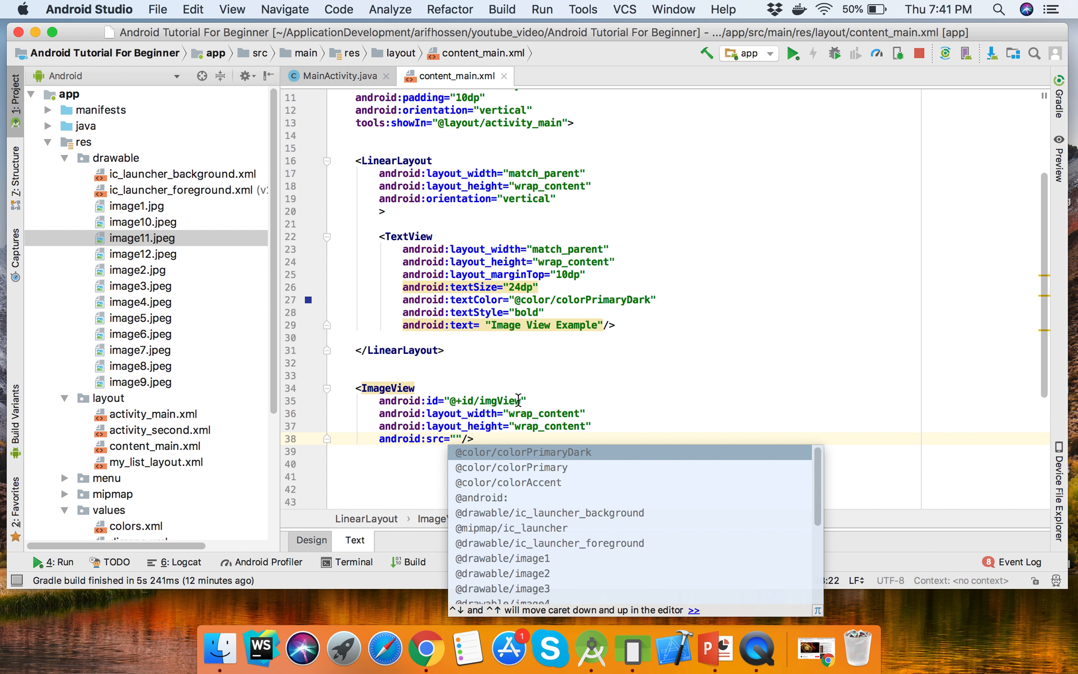
left_click(459, 439)
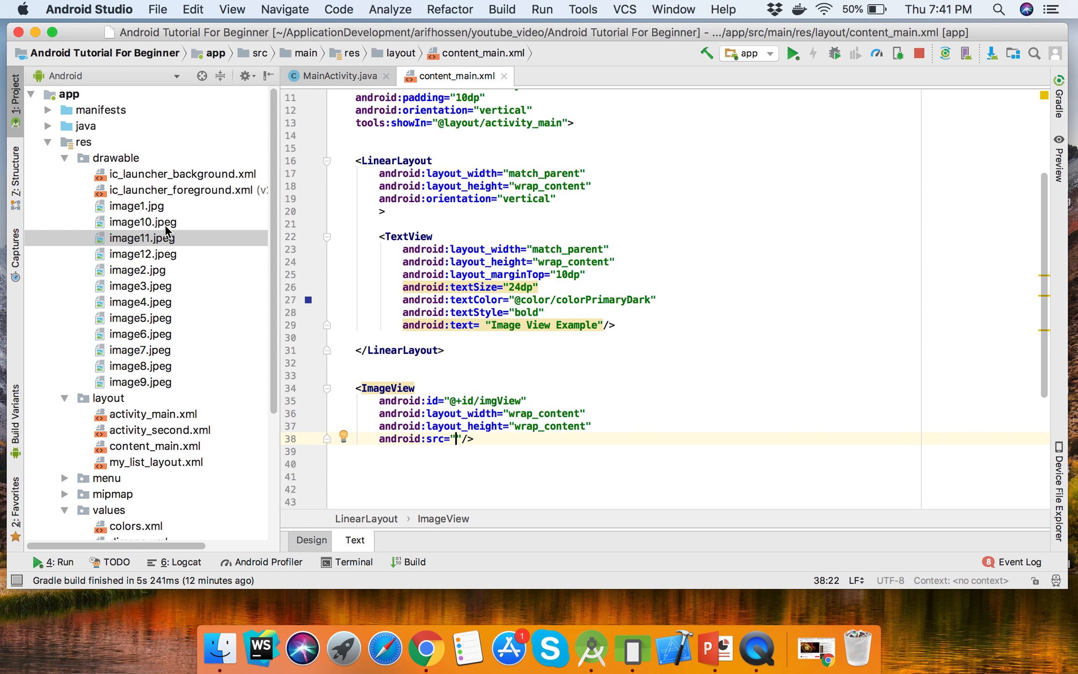
scroll(165, 224, "down", 1)
- Locate image10.jpeg in the res/drawable folder of the Project panel
left_click(47, 142)
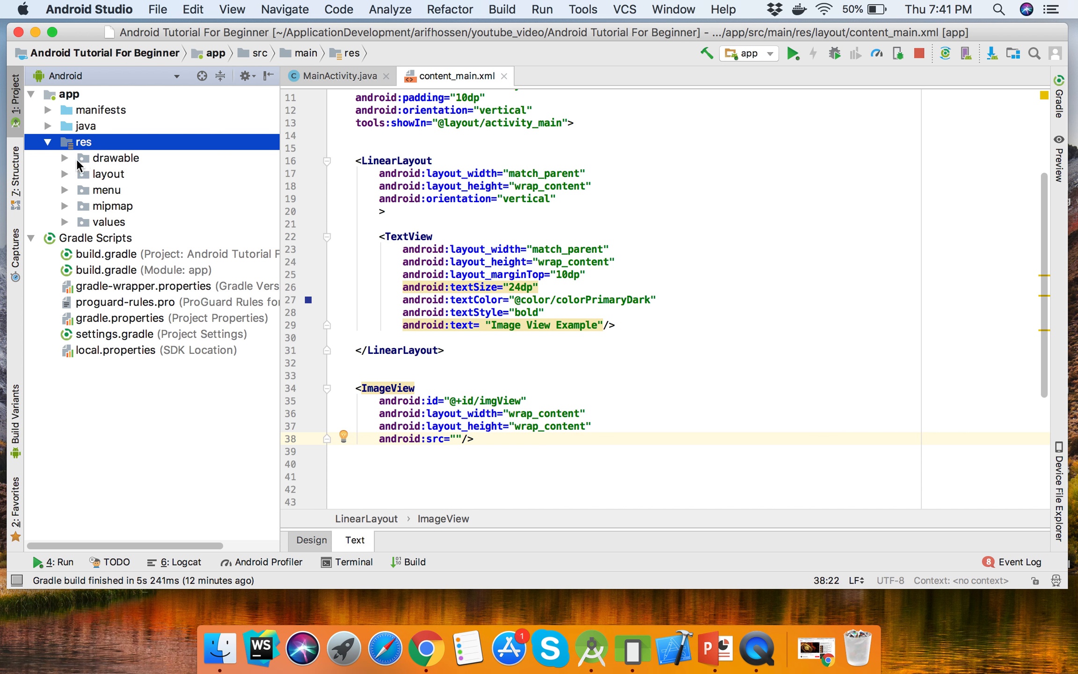
left_click(67, 158)
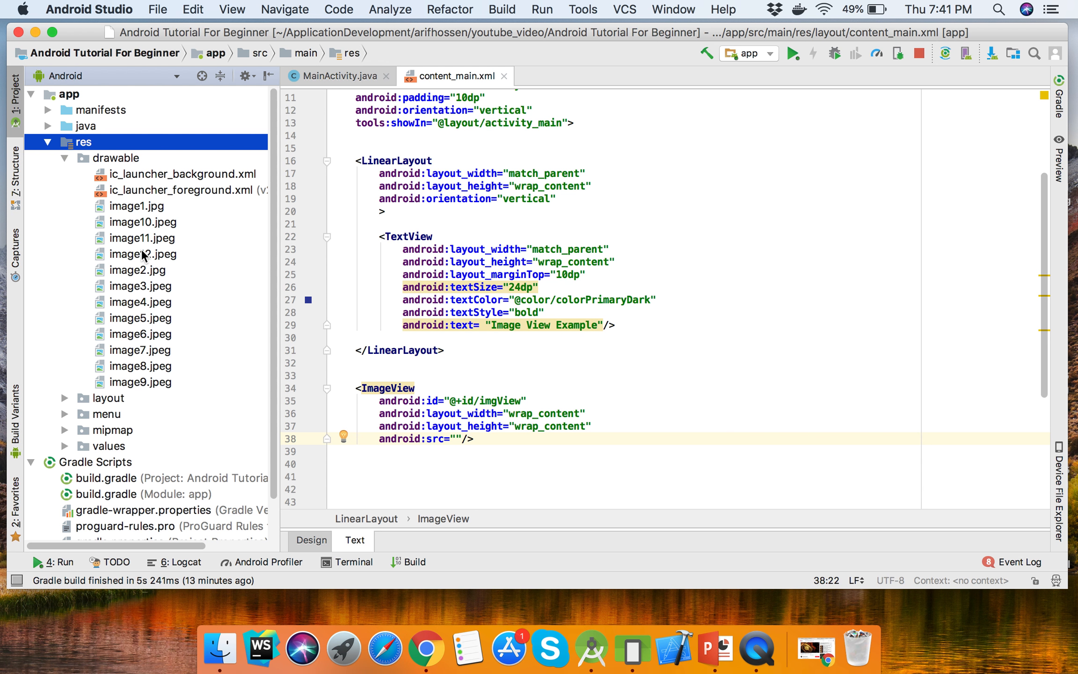
left_click(145, 223)
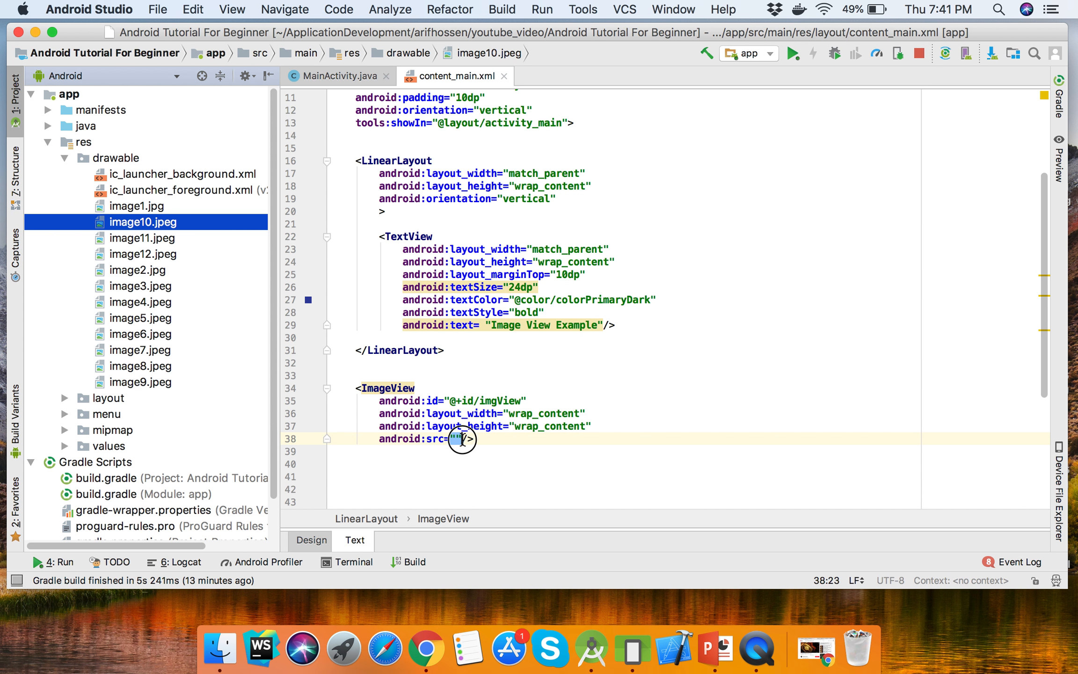
left_click(459, 438)
type("d")
key("Down")
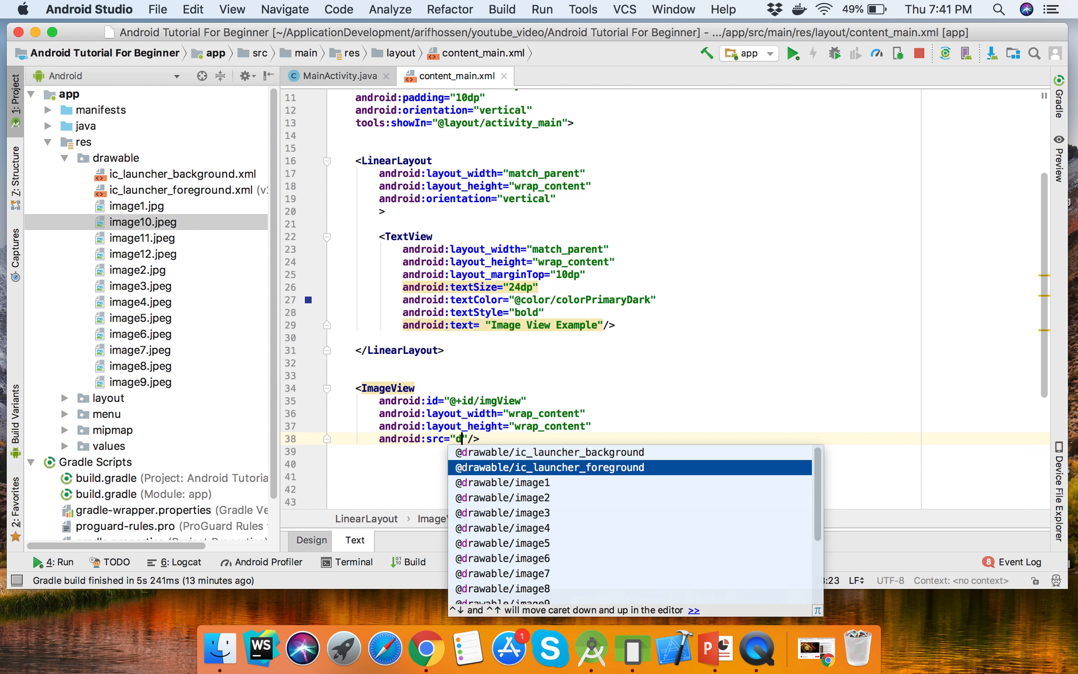
key("Down")
key("Return")
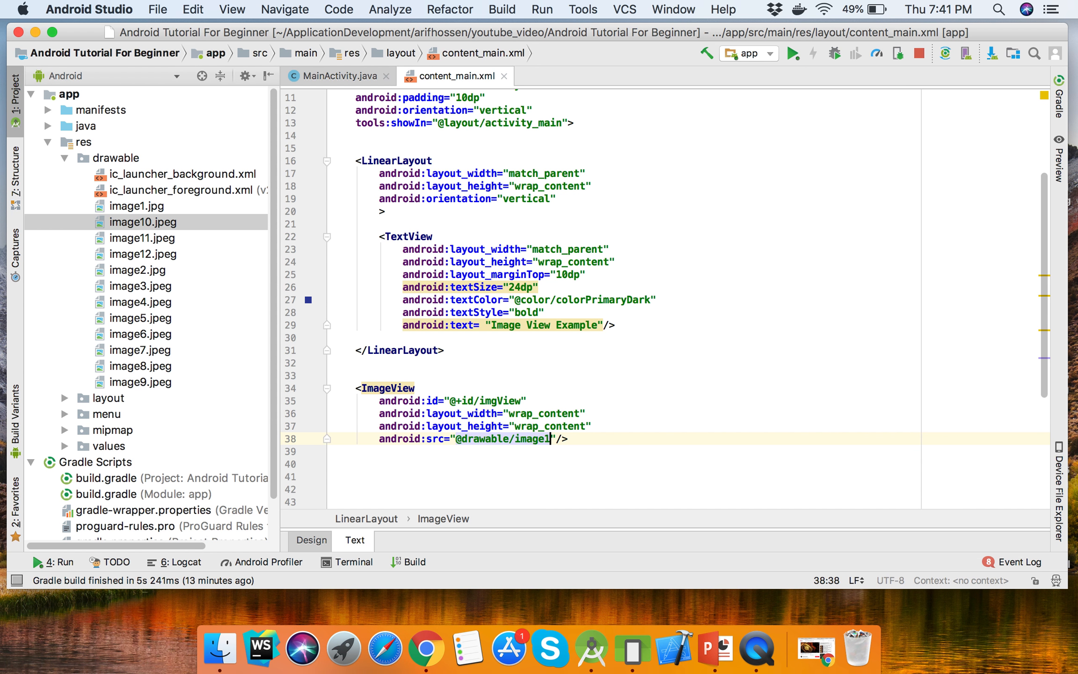
type("0")
left_click(641, 436)
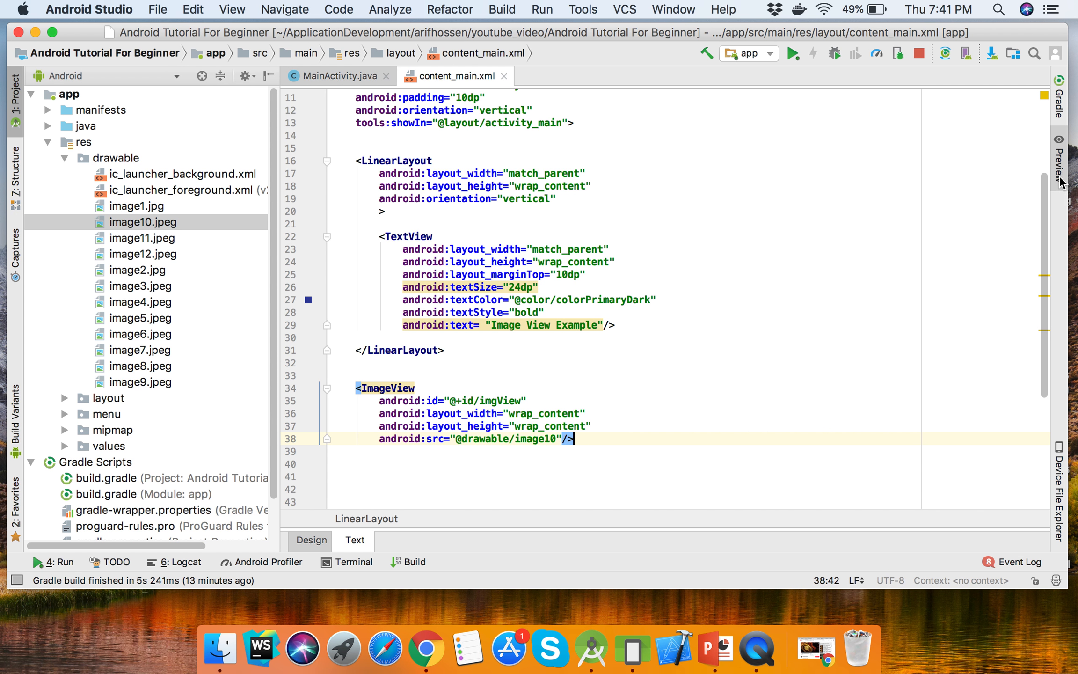
left_click(1058, 160)
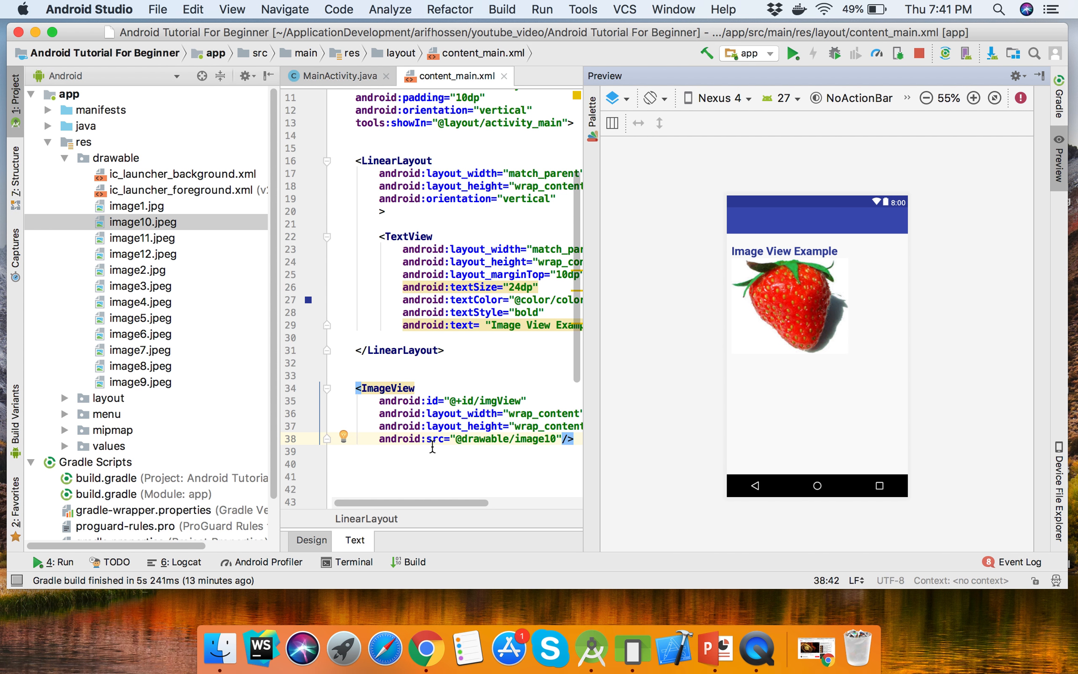
double_click(484, 438)
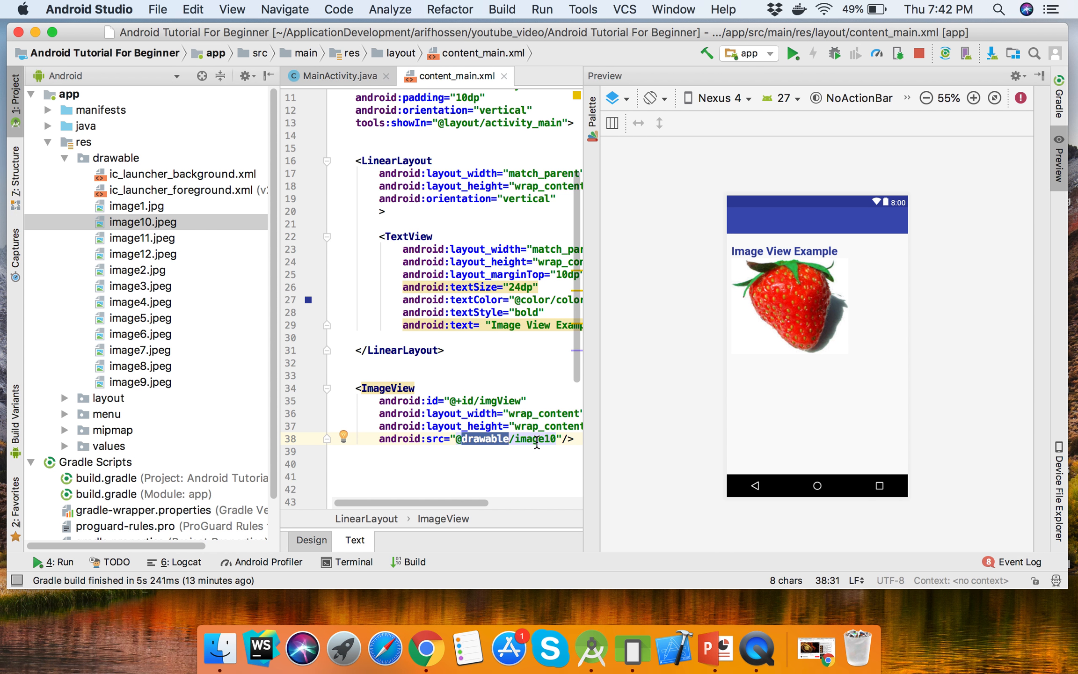
double_click(536, 440)
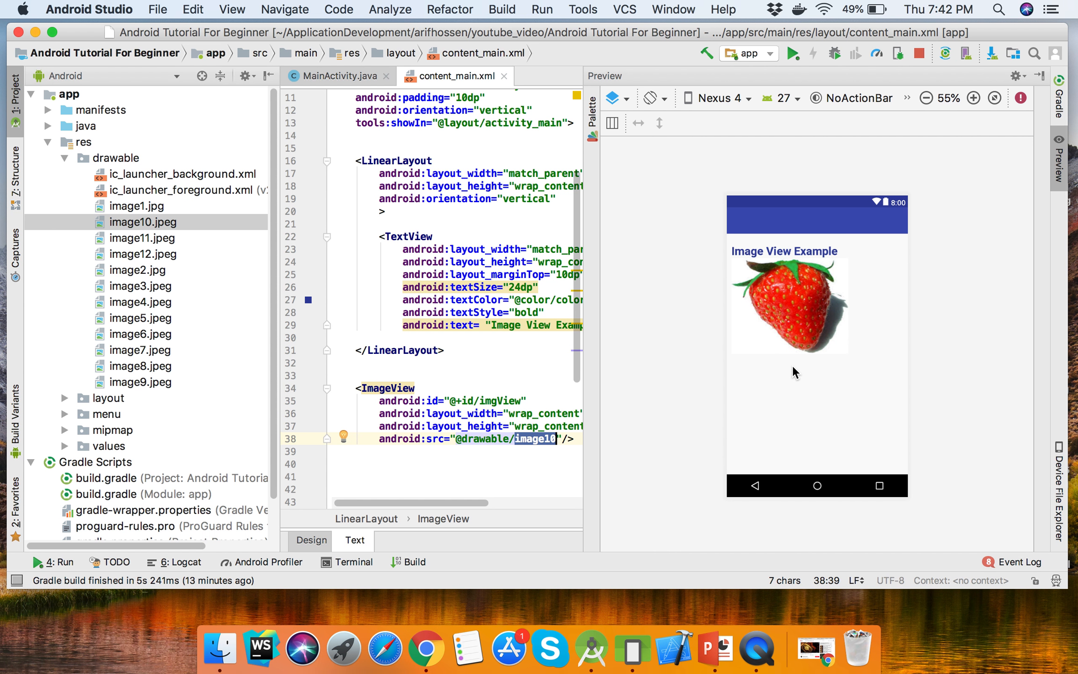
key("shift+Escape")
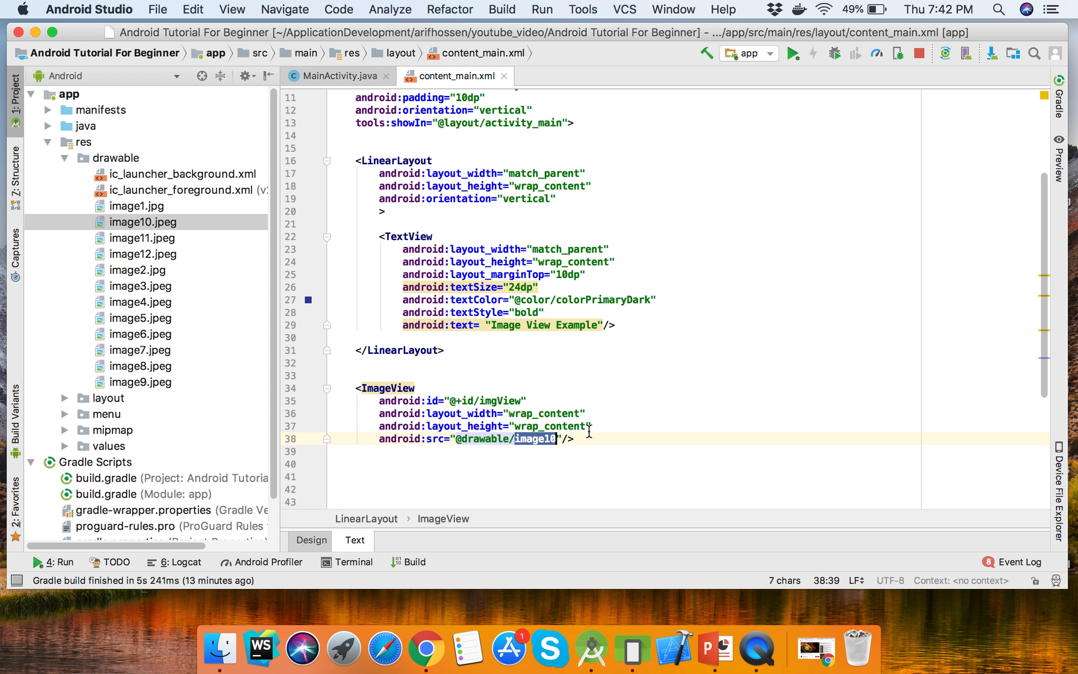
left_click(589, 436)
- Add a Button below the ImageView with wrap_content width and height
left_click(590, 475)
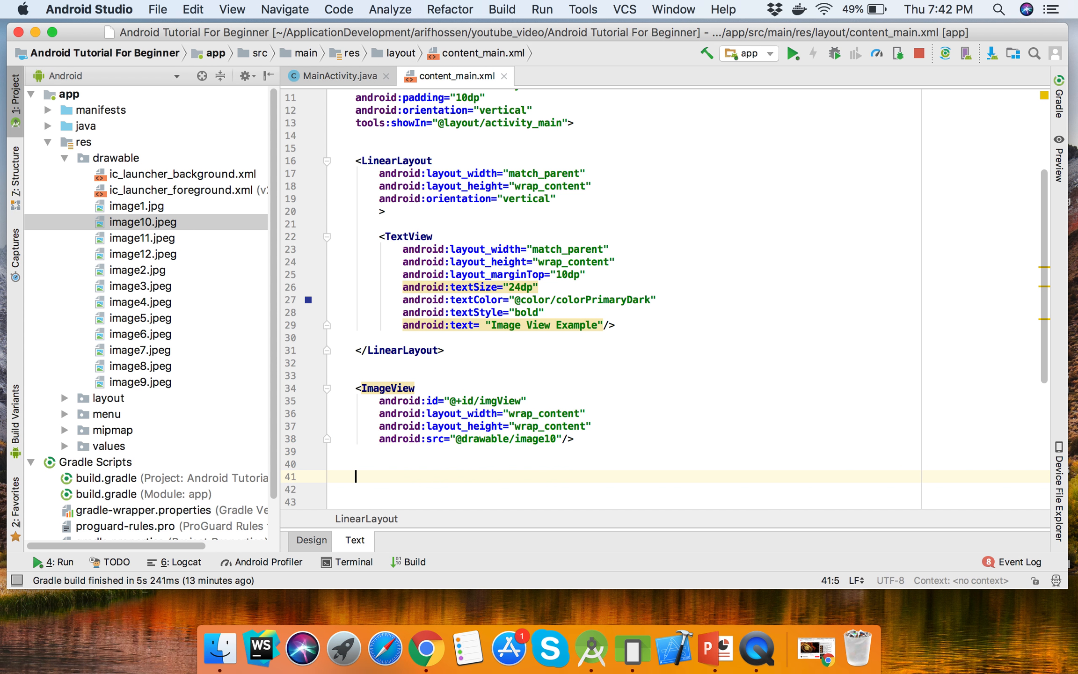
type("<Bu")
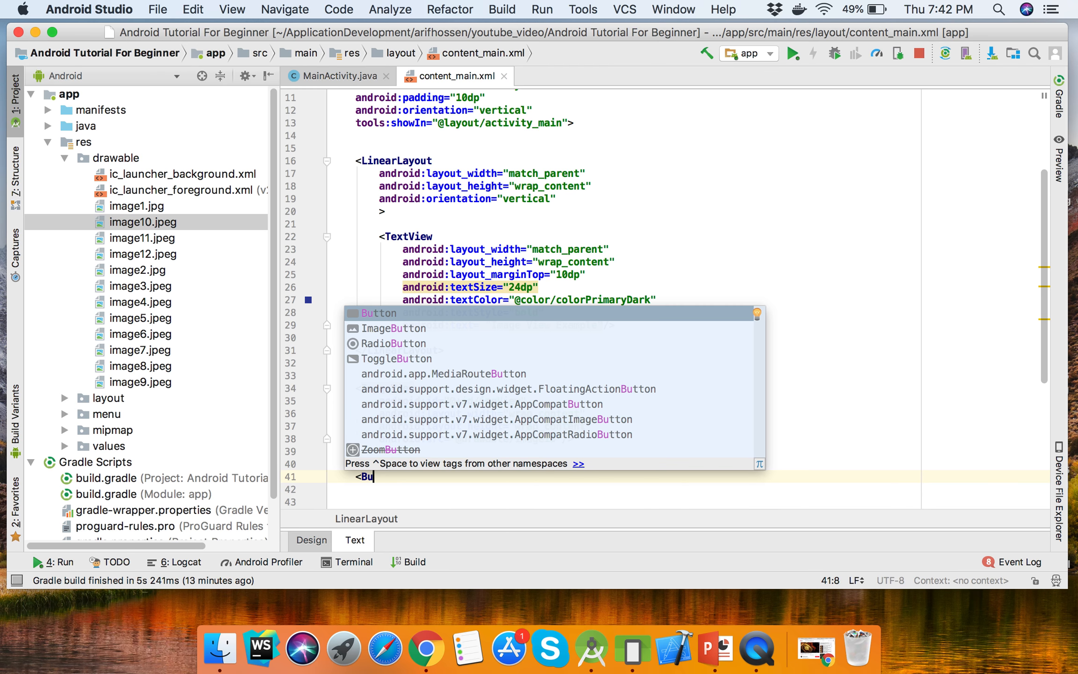
key("Return")
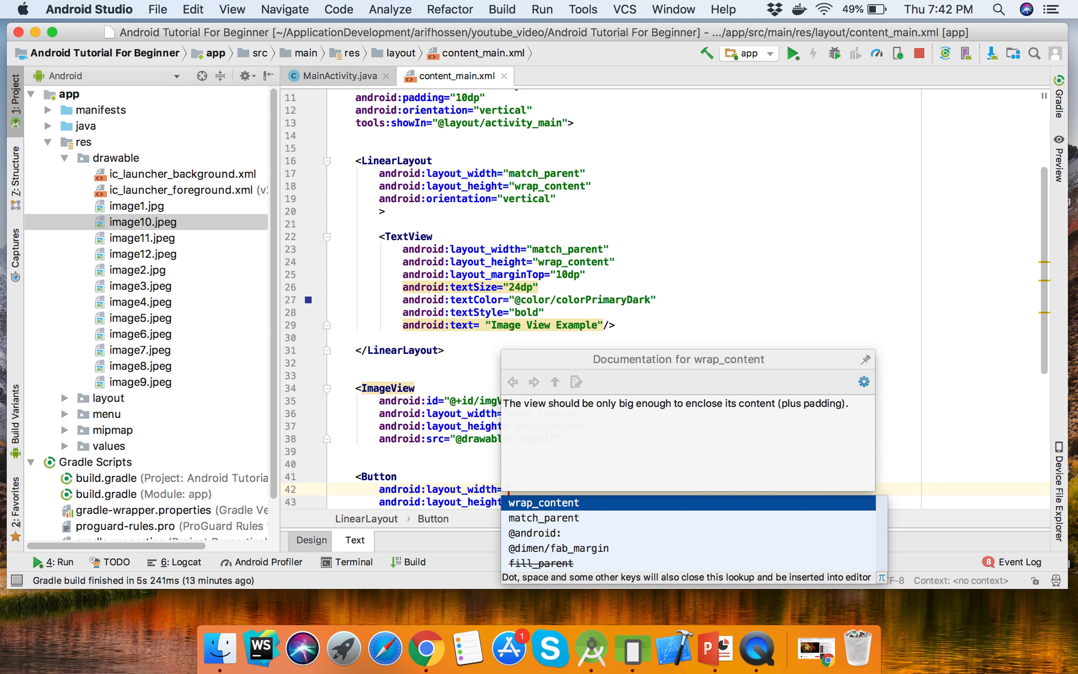
key("Return")
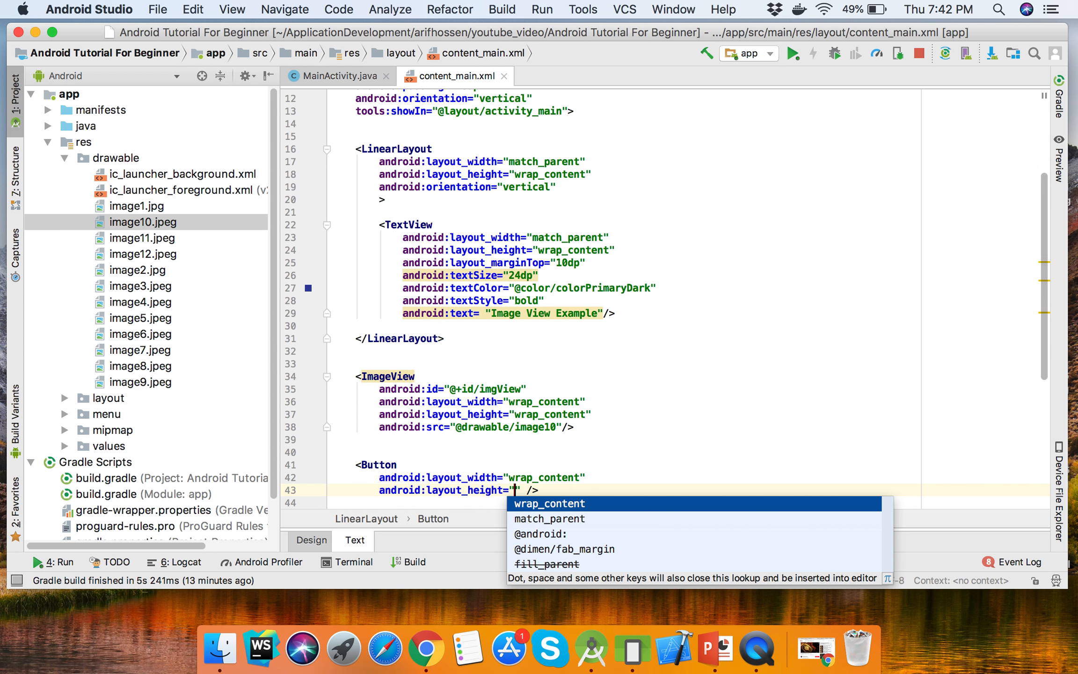
key("Return")
scroll(643, 336, "down", 3)
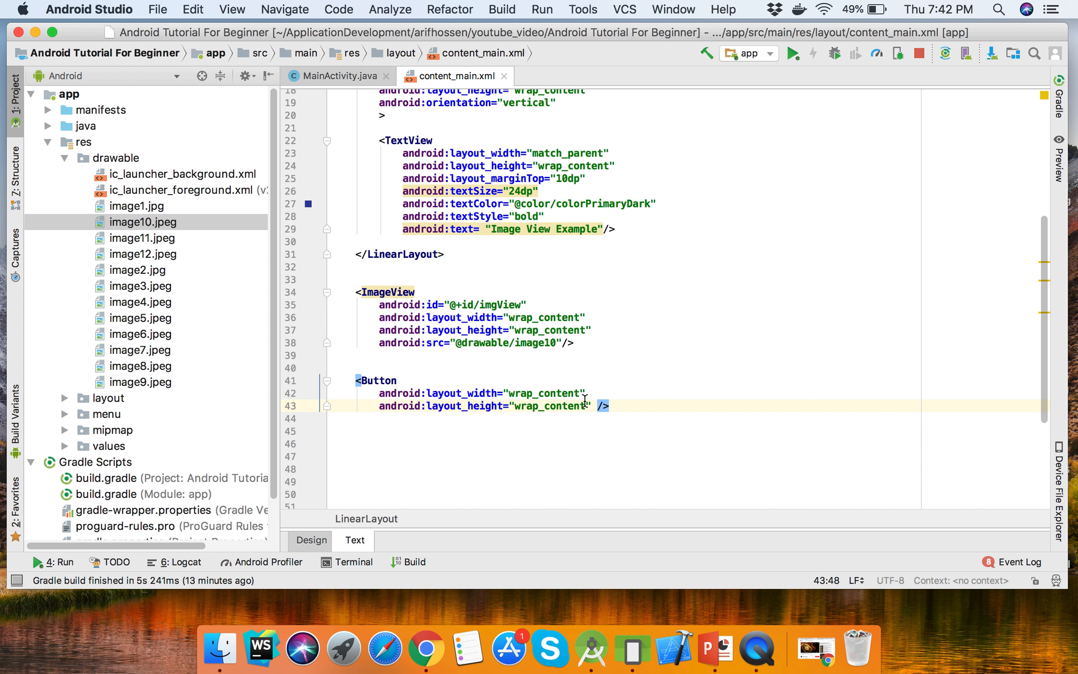
- Give the Button the id @+id/btn and the text Change Image
left_click(502, 384)
key("Return")
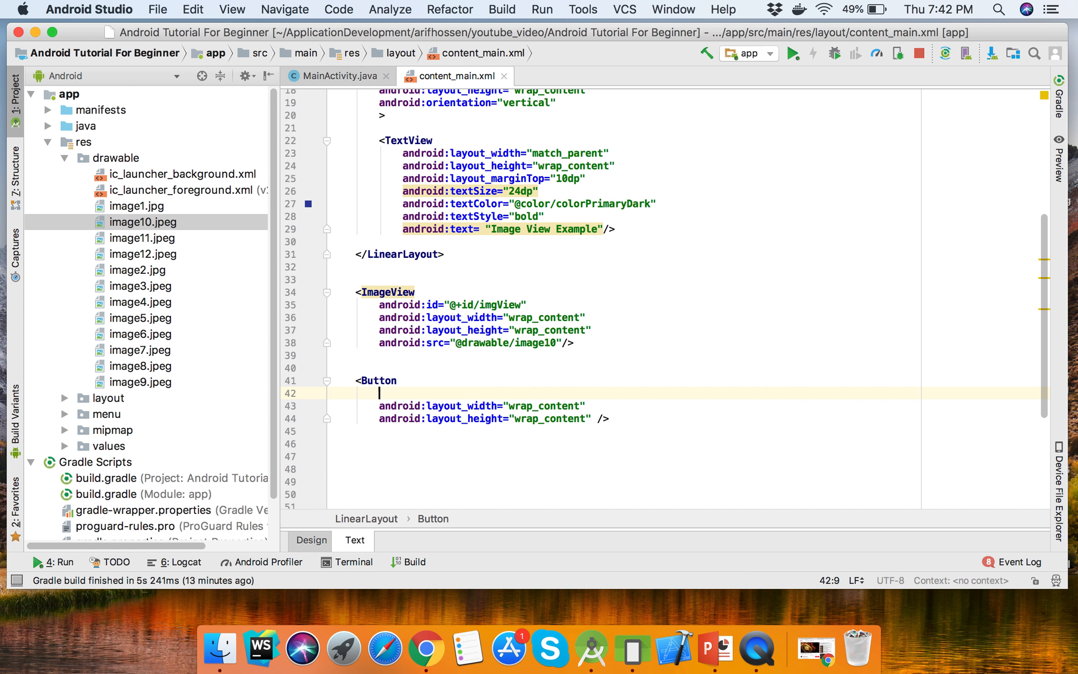
type("id")
key("Return")
key("Return")
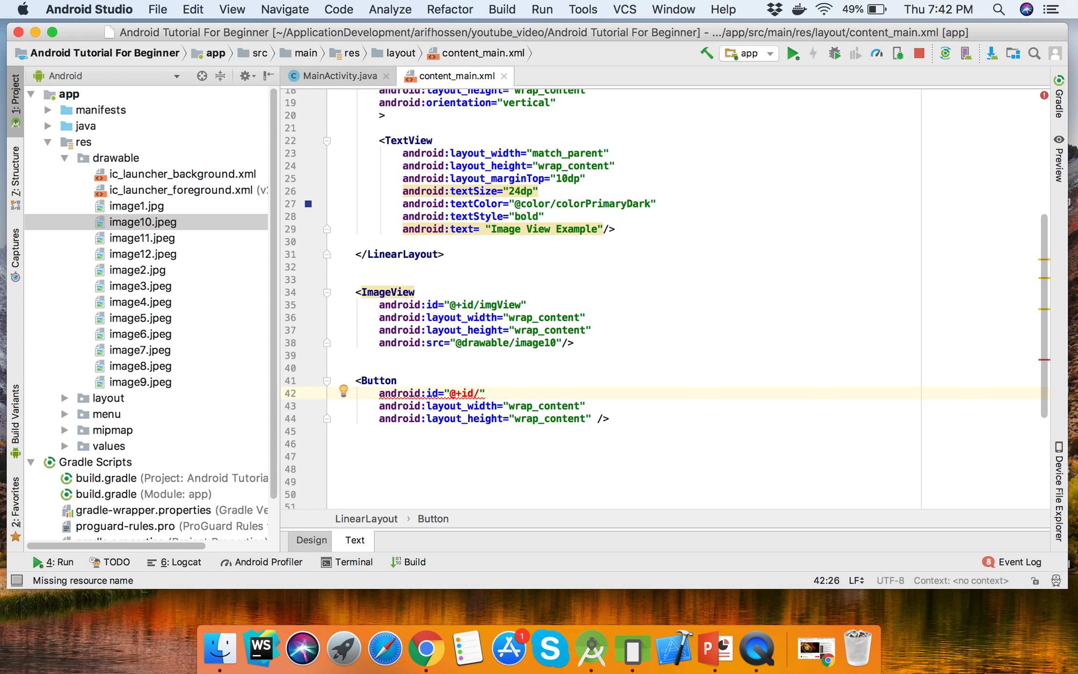
type("butn")
key("BackSpace")
key("BackSpace")
key("BackSpace")
type("tn")
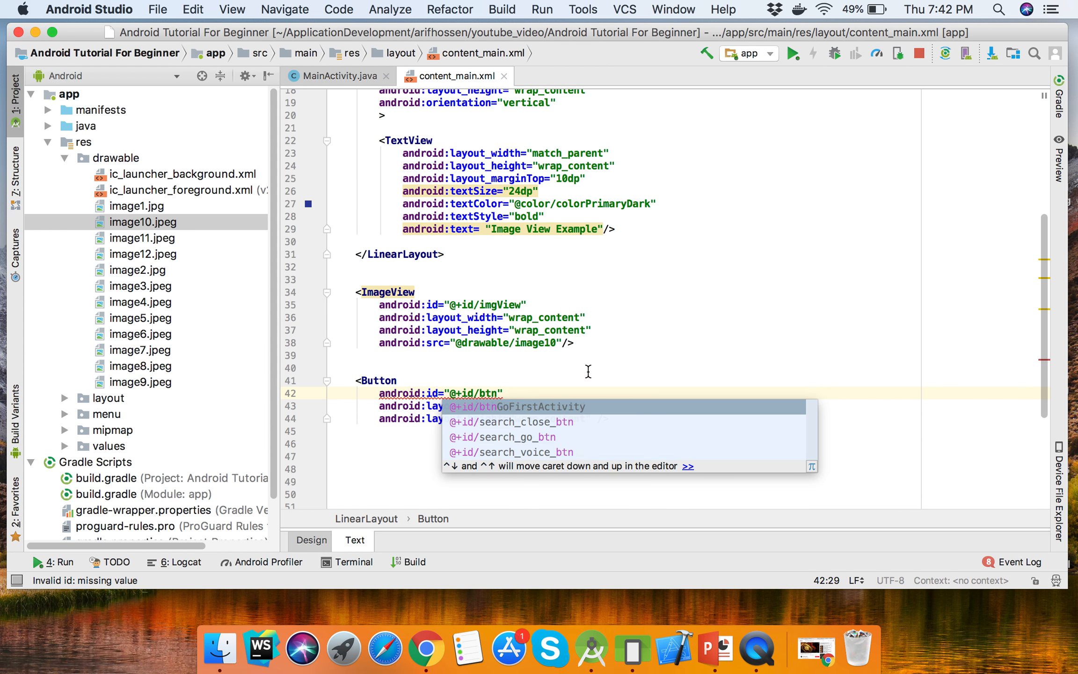
left_click(589, 413)
left_click(730, 431)
type("b/>")
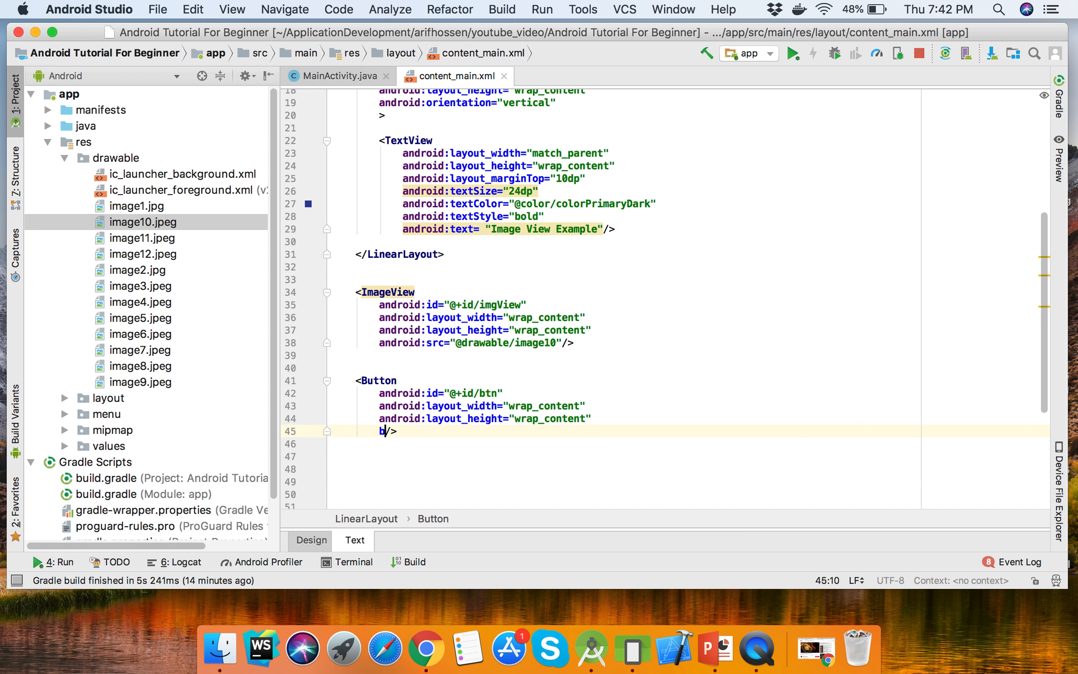
key("BackSpace")
type("te")
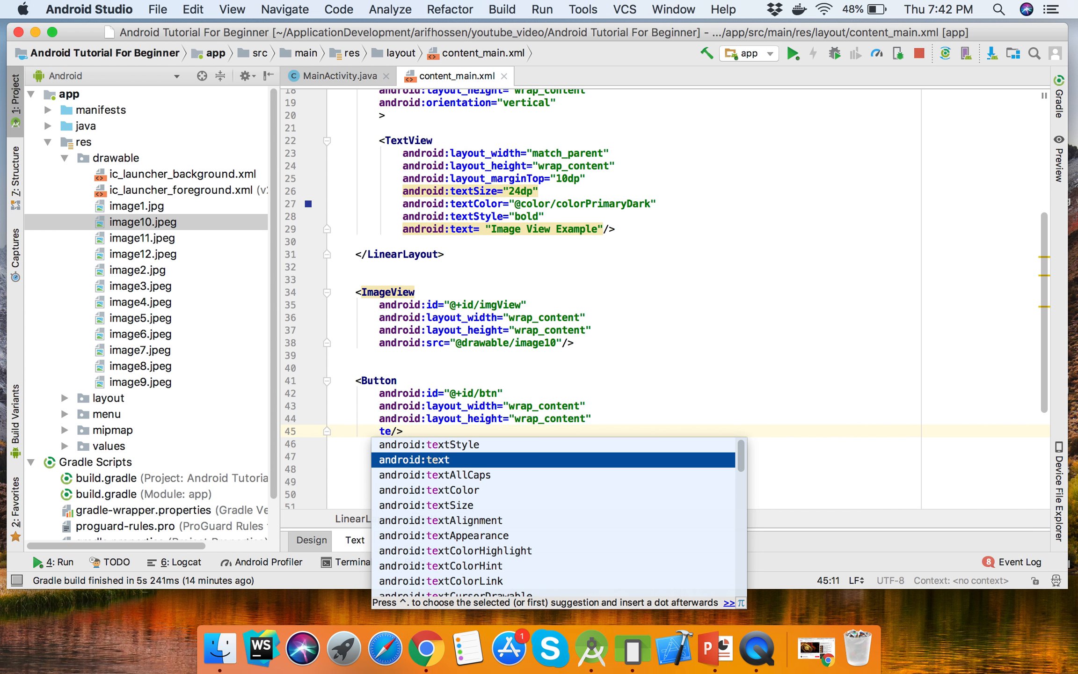
key("Return")
type("Chan")
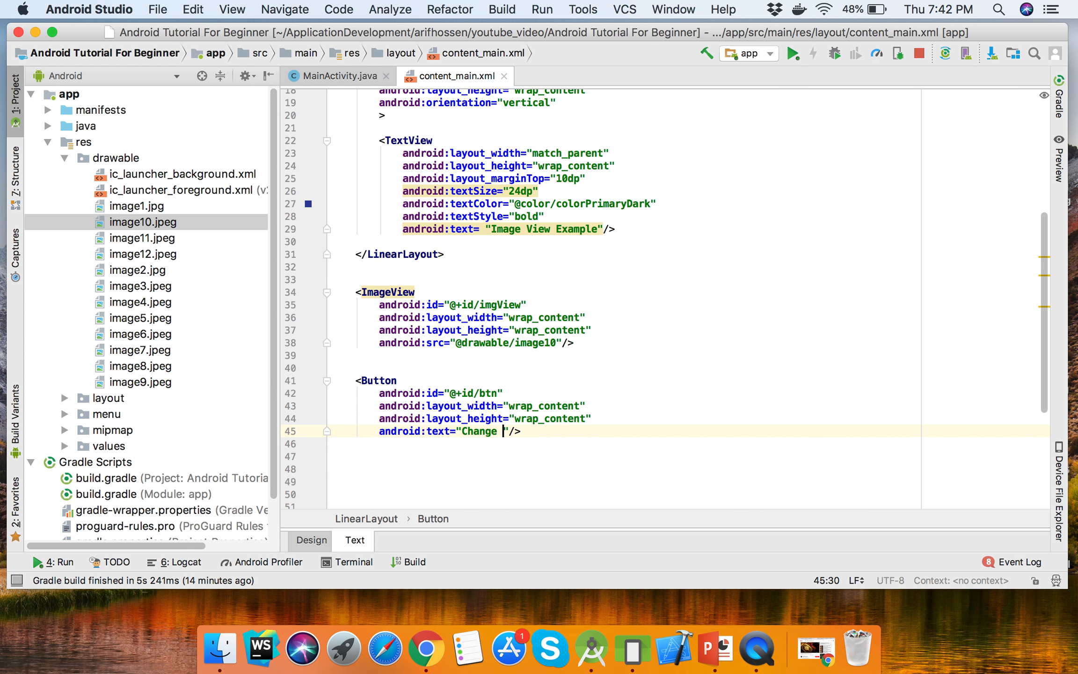
type("ge Image")
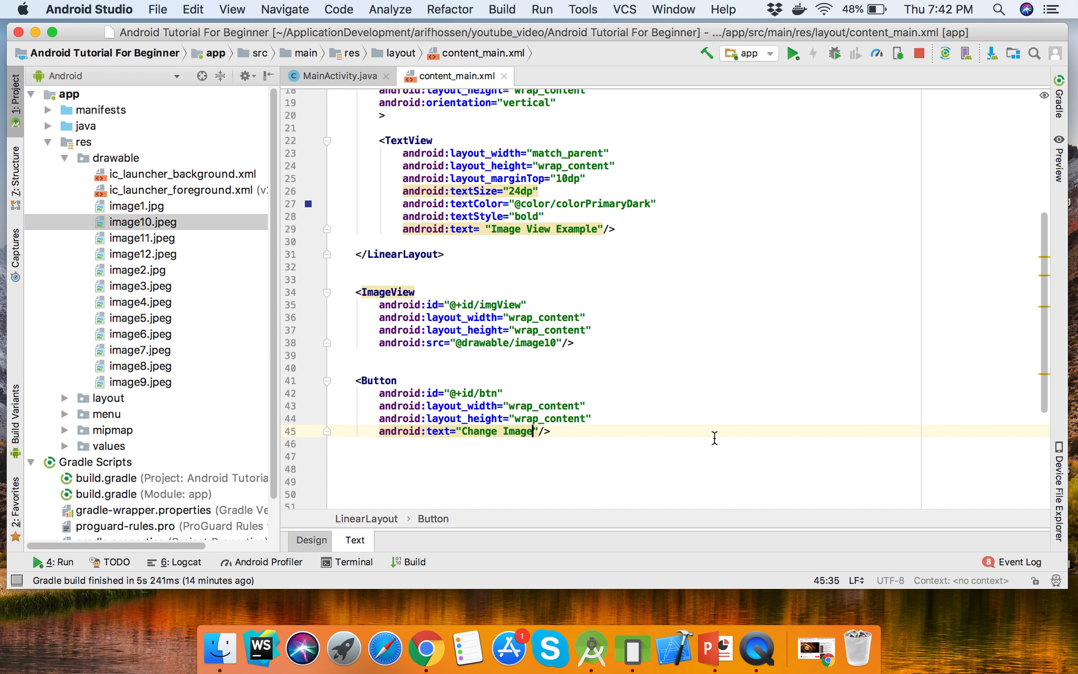
- Check the Change Image button under the strawberry in the preview, then close it
left_click(1058, 159)
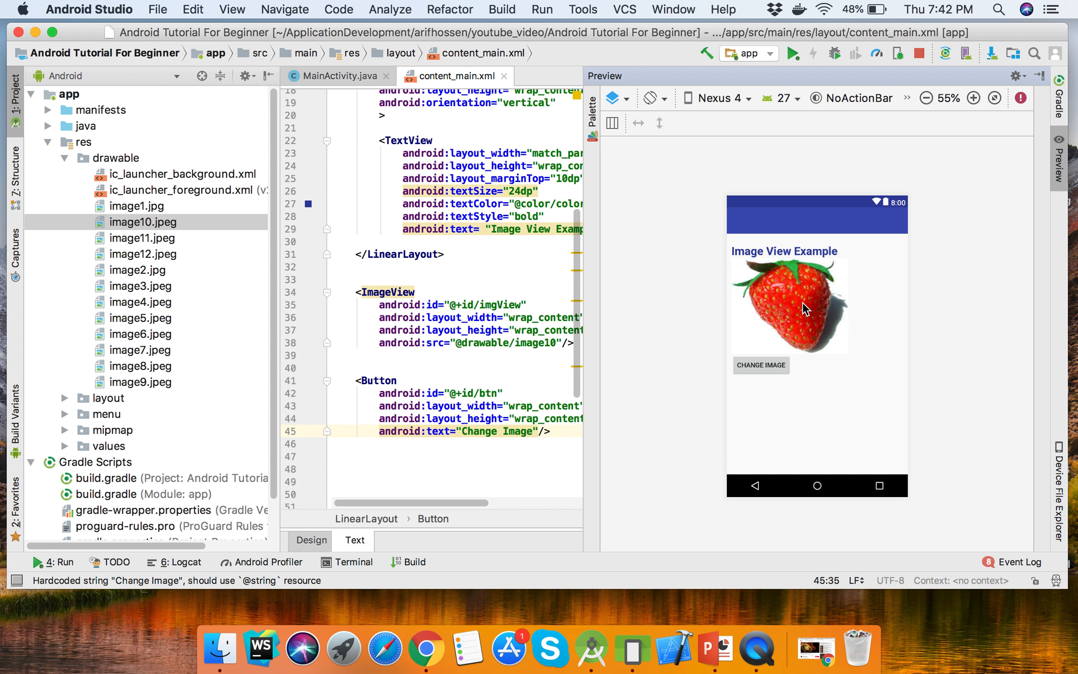
left_click(1040, 75)
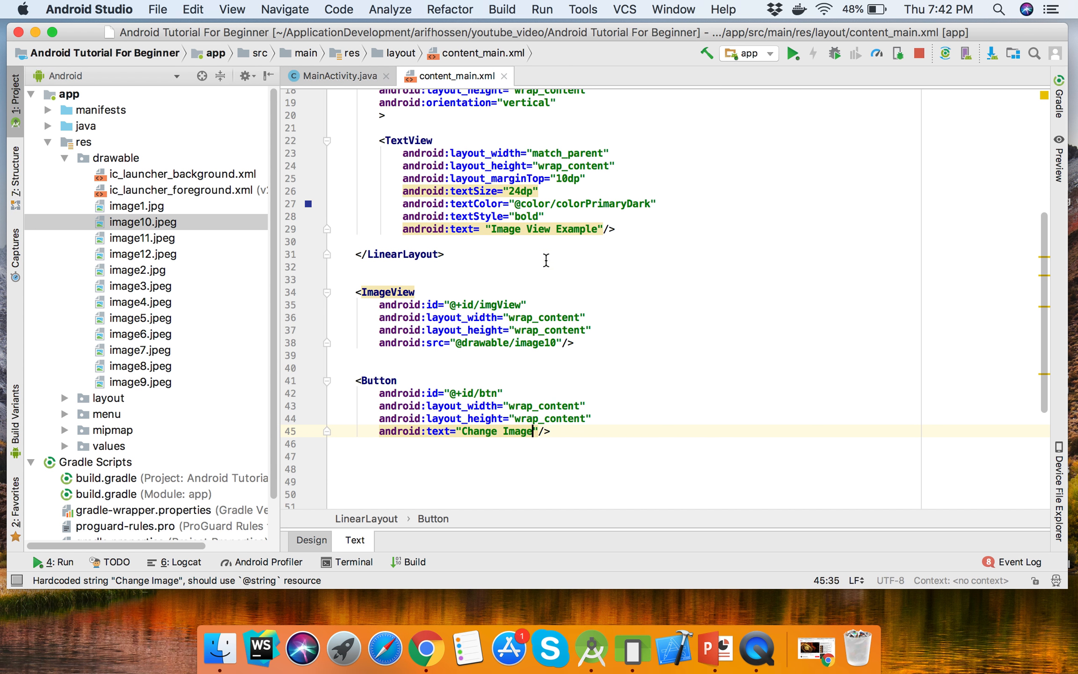
left_click(547, 264)
- In MainActivity's onCreate declare Button button = (Button) findViewById(R.id.btn)
left_click(358, 74)
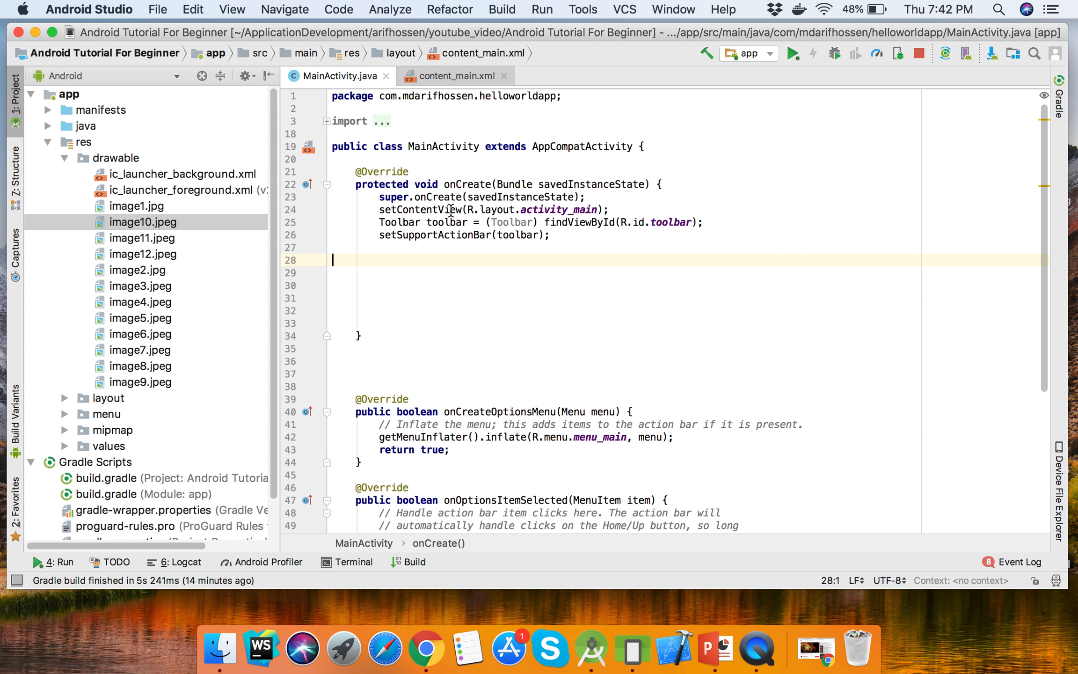
left_click(585, 259)
key("Return")
key("Return")
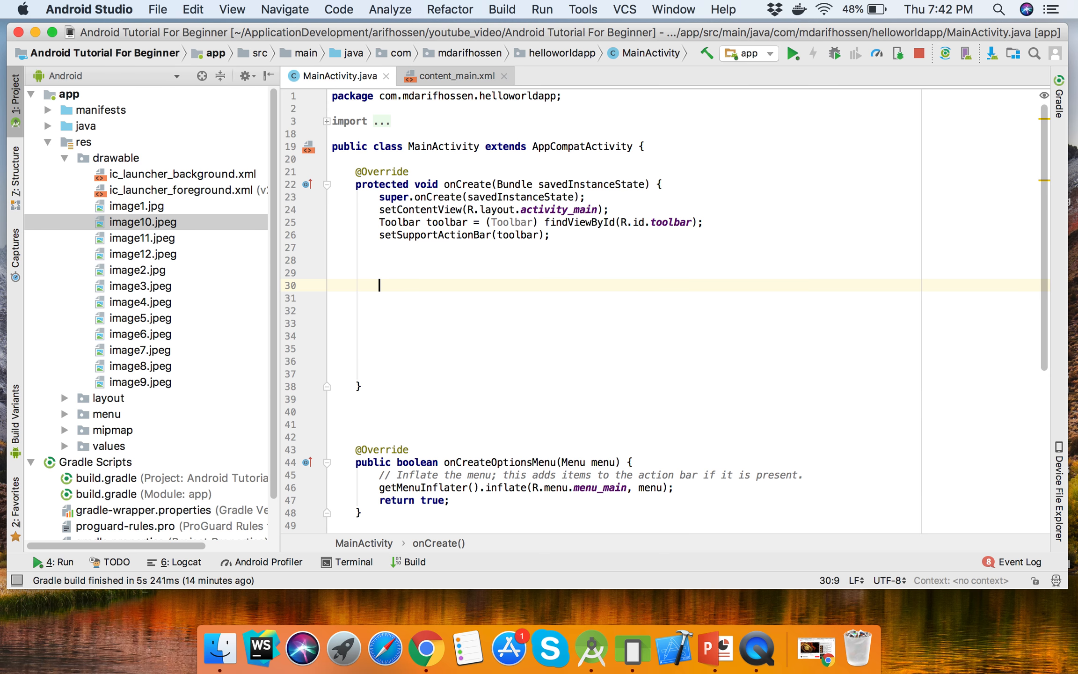
type("B")
type("u")
key("Escape")
type("tton ")
type("button")
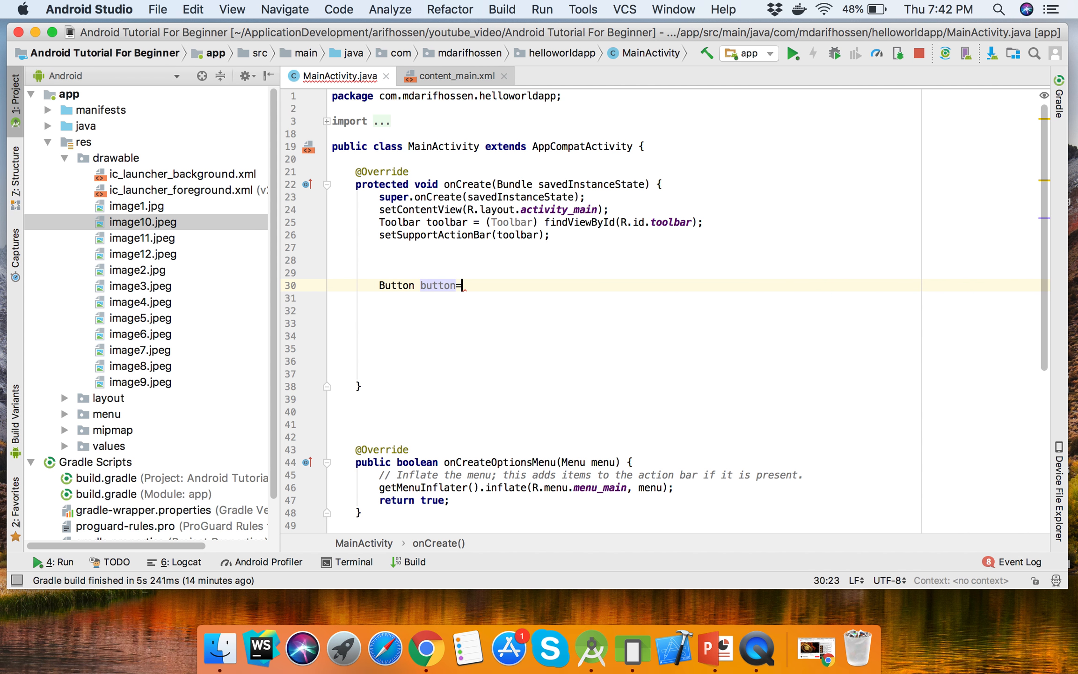
type("=(Bu")
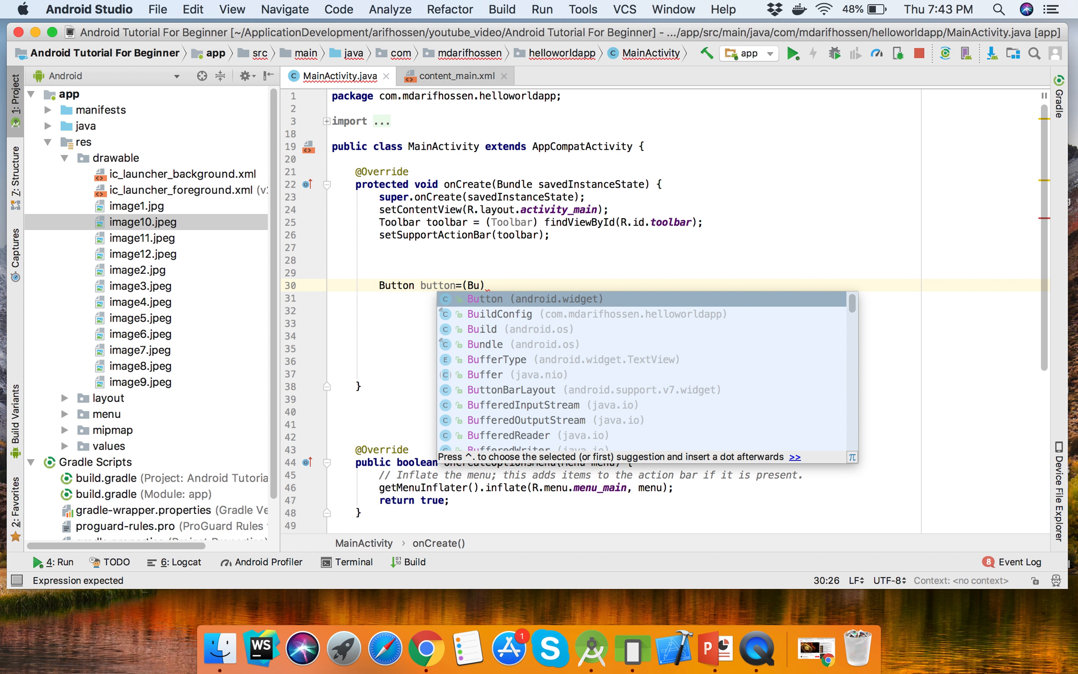
key("Return")
type(") find")
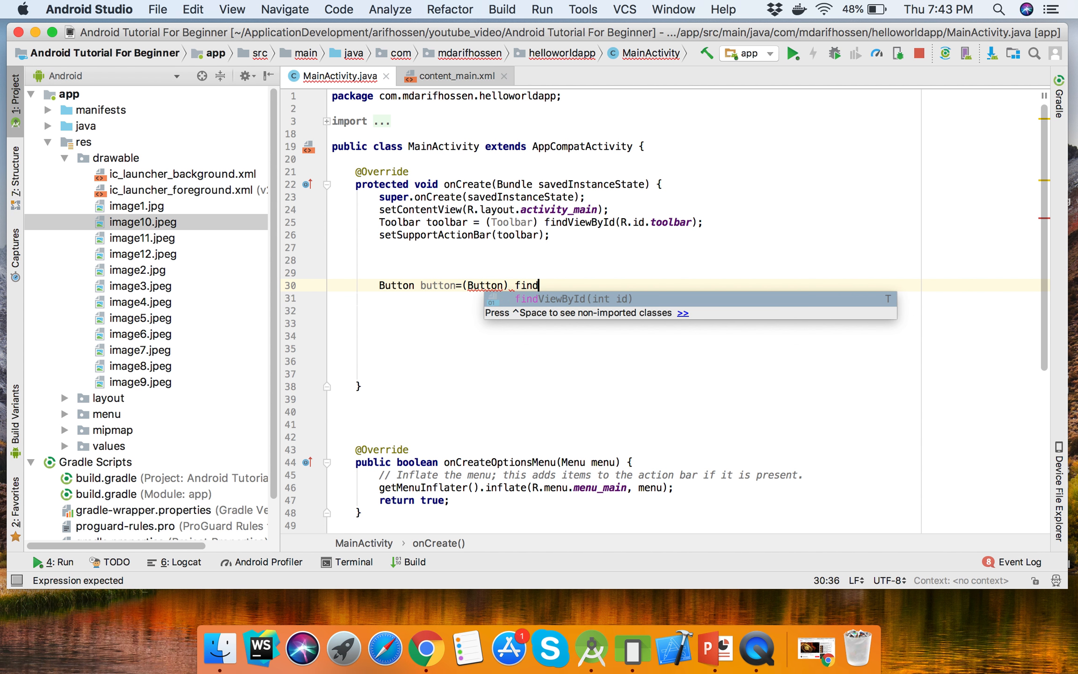
key("Return")
type("R.id")
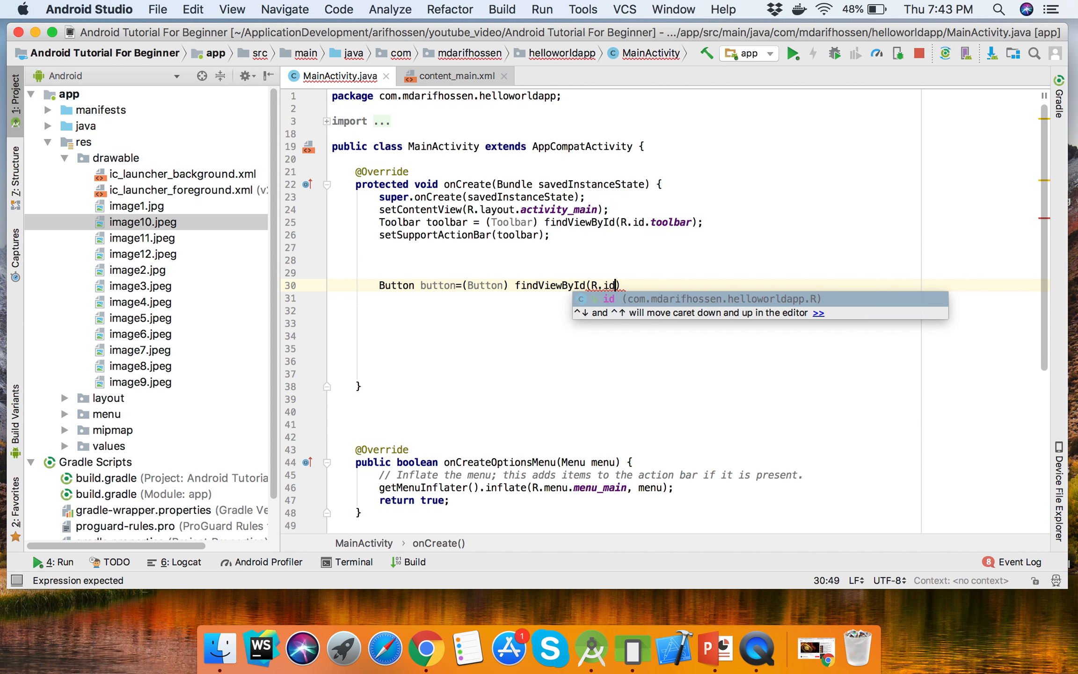
type(".b")
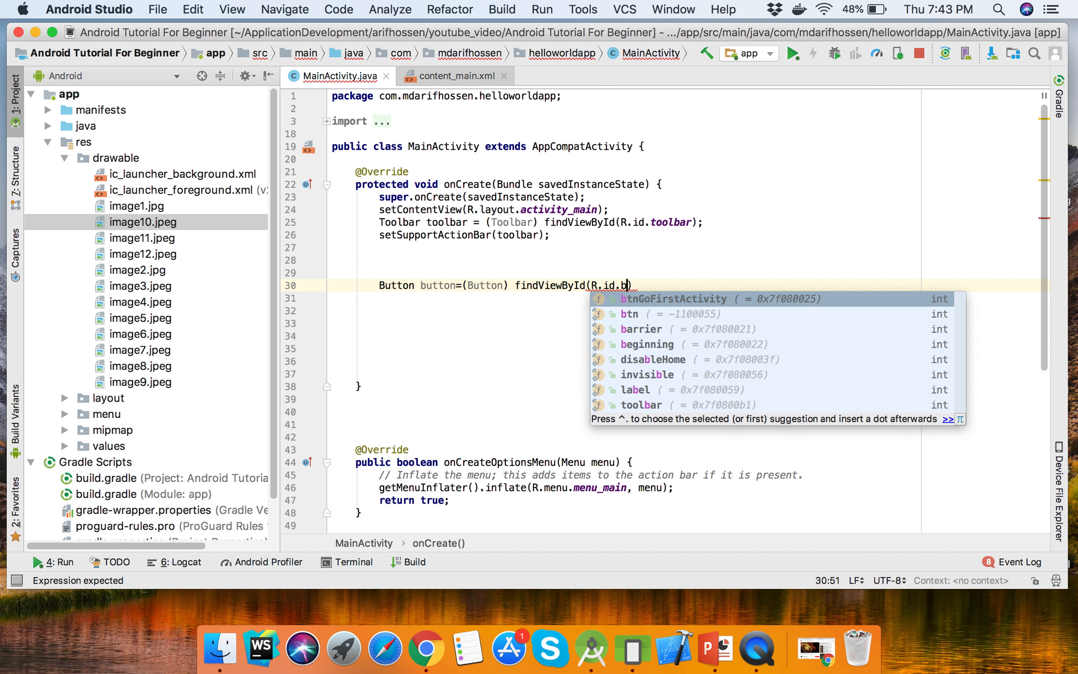
type("t")
key("Down")
key("Return")
key("End")
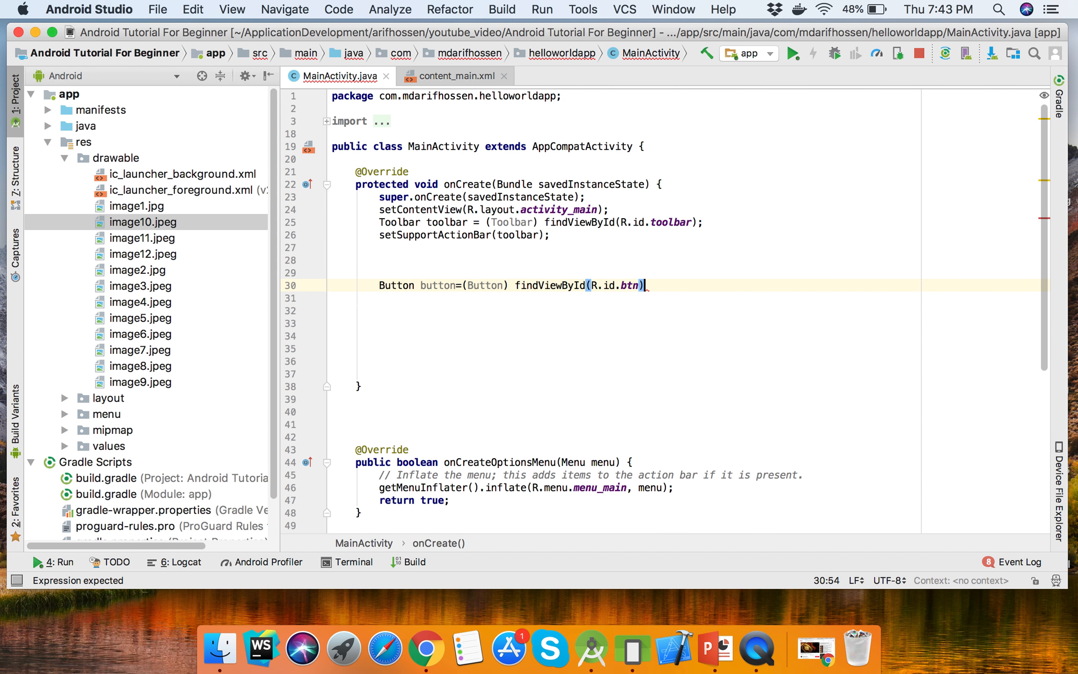
type(";")
key("Return")
key("Return")
type("b")
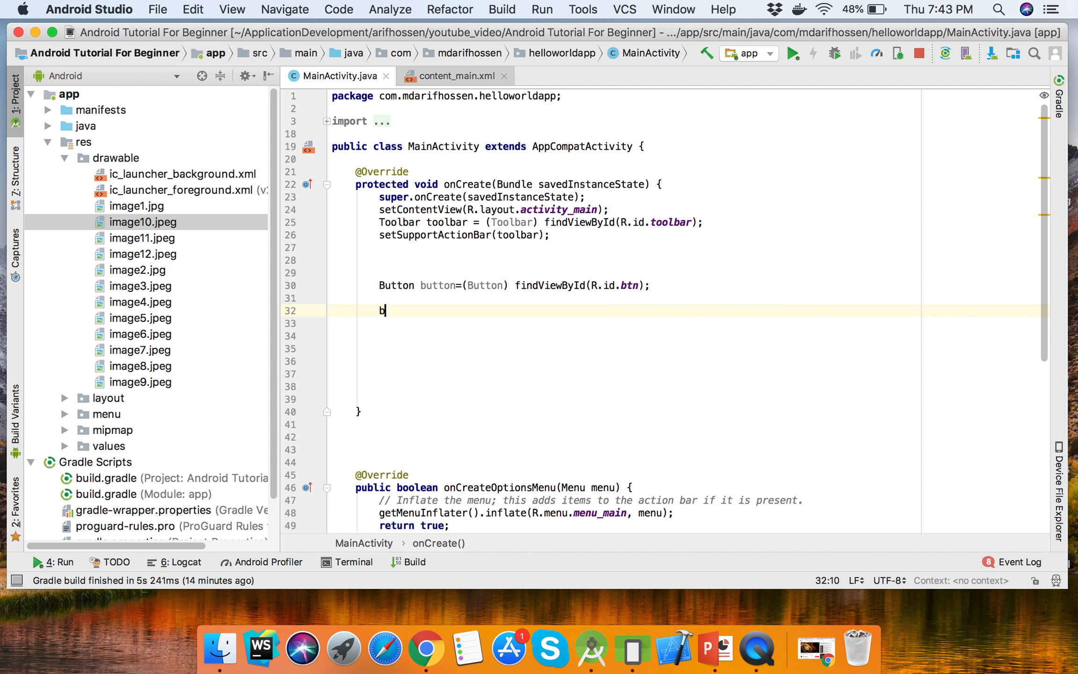
- Attach a new View.OnClickListener to button with an empty onClick body
key("Return")
type(".set")
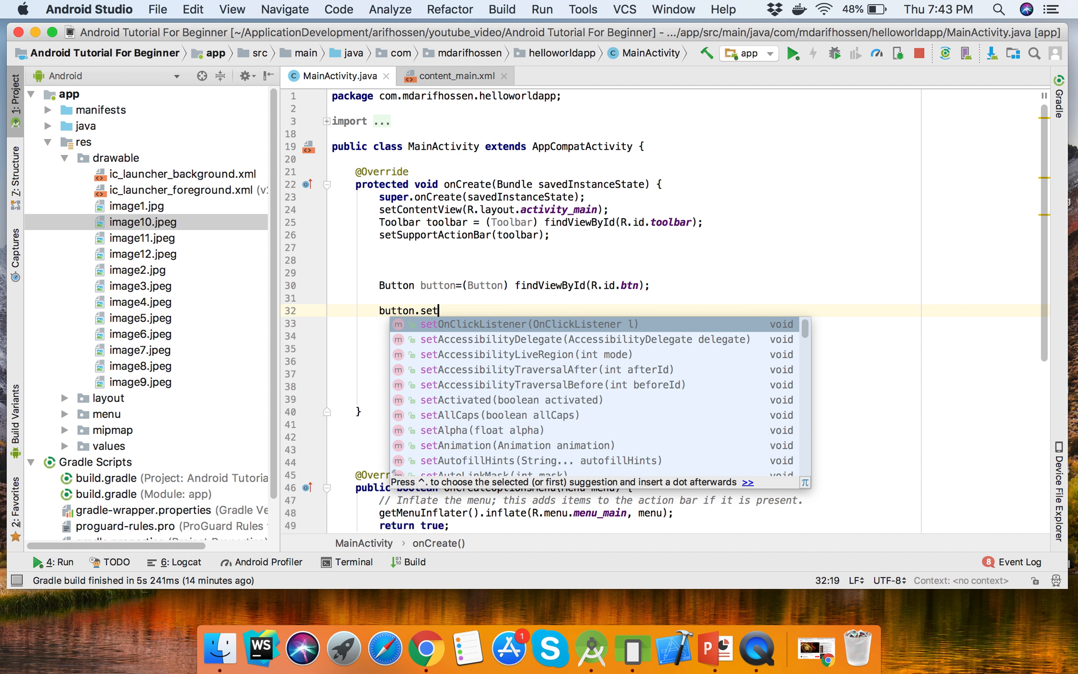
key("Return")
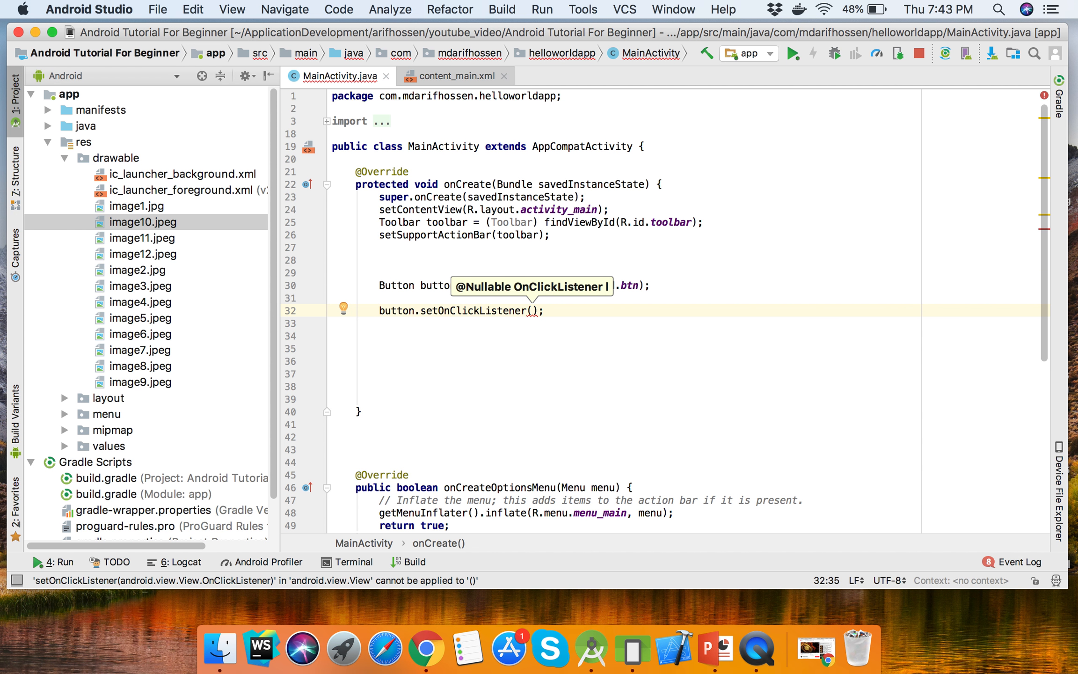
type("new")
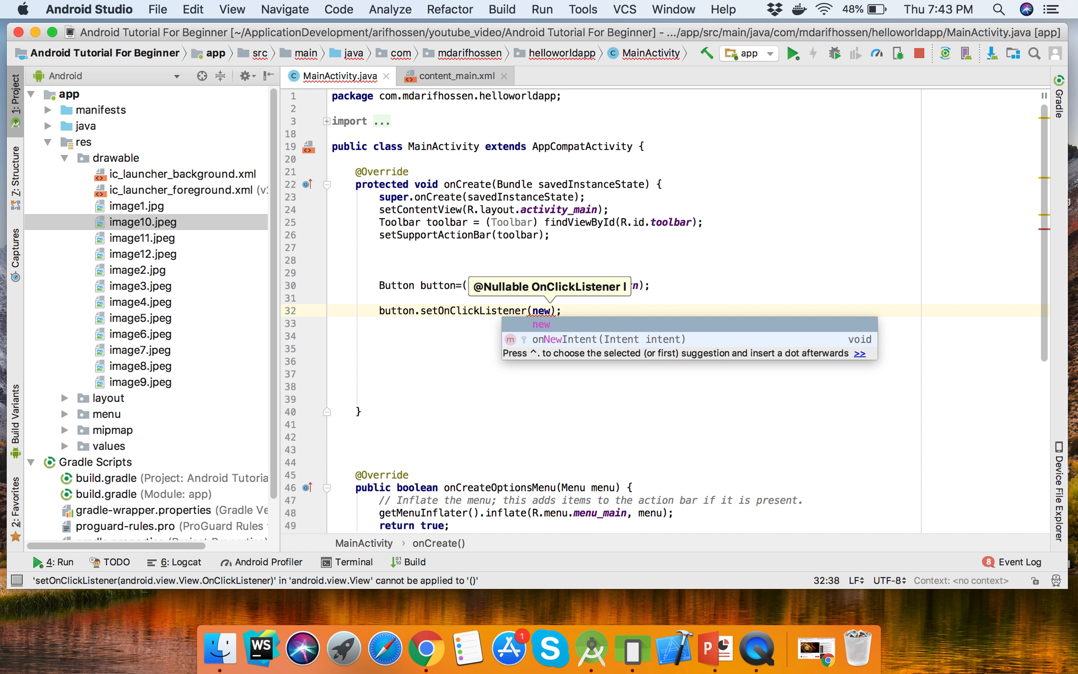
type(" On")
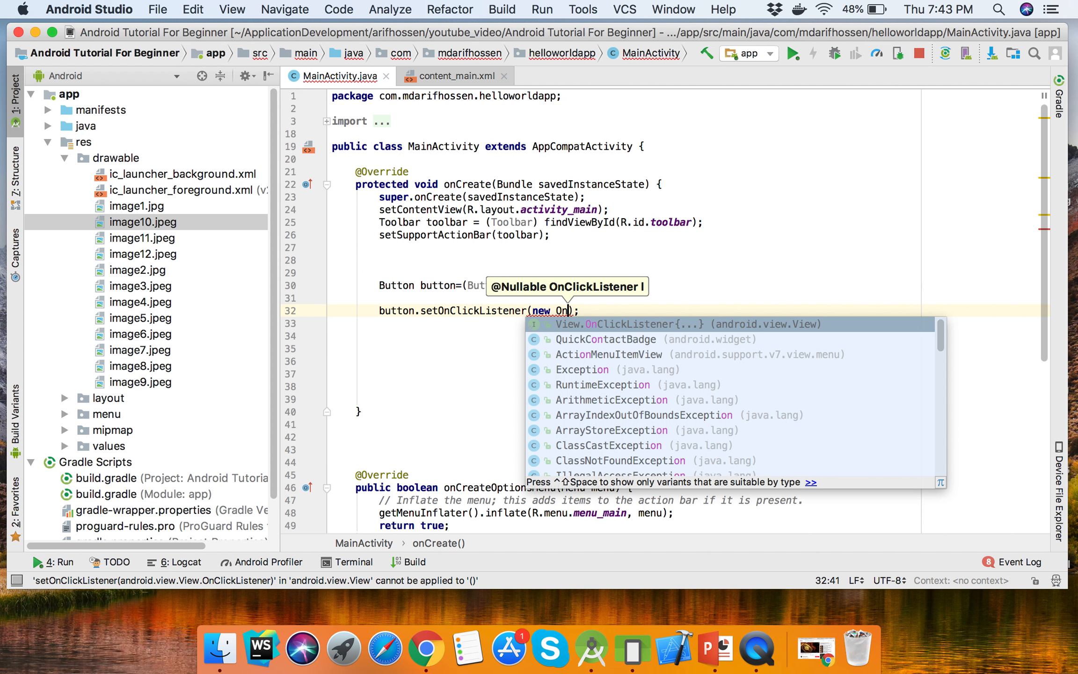
key("BackSpace")
key("BackSpace")
type("ON")
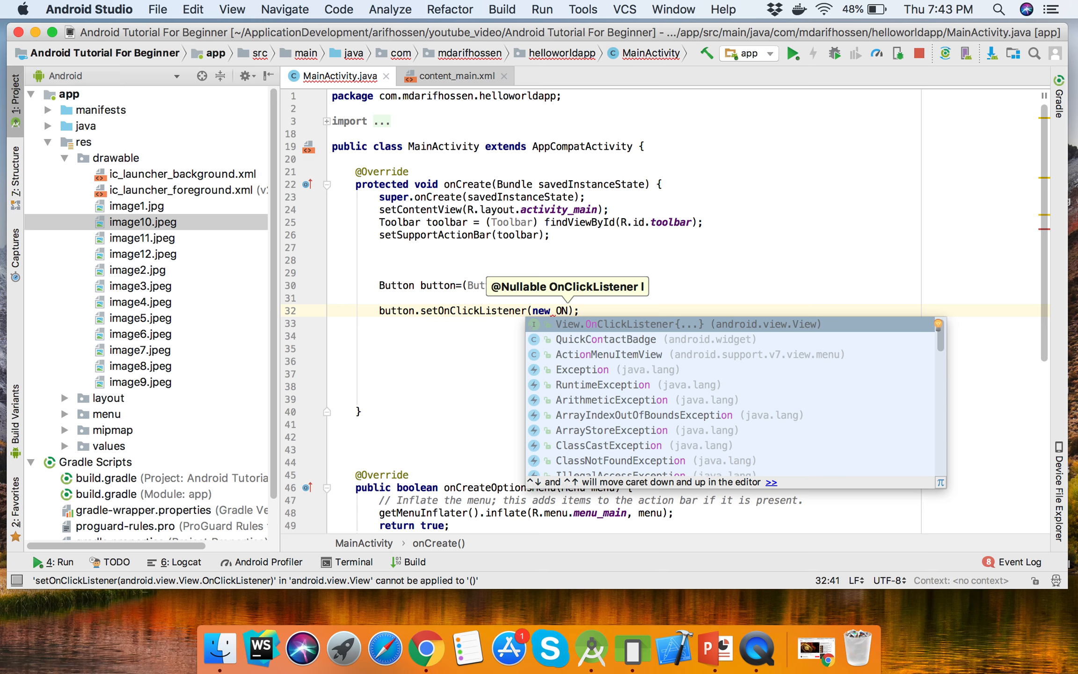
key("Return")
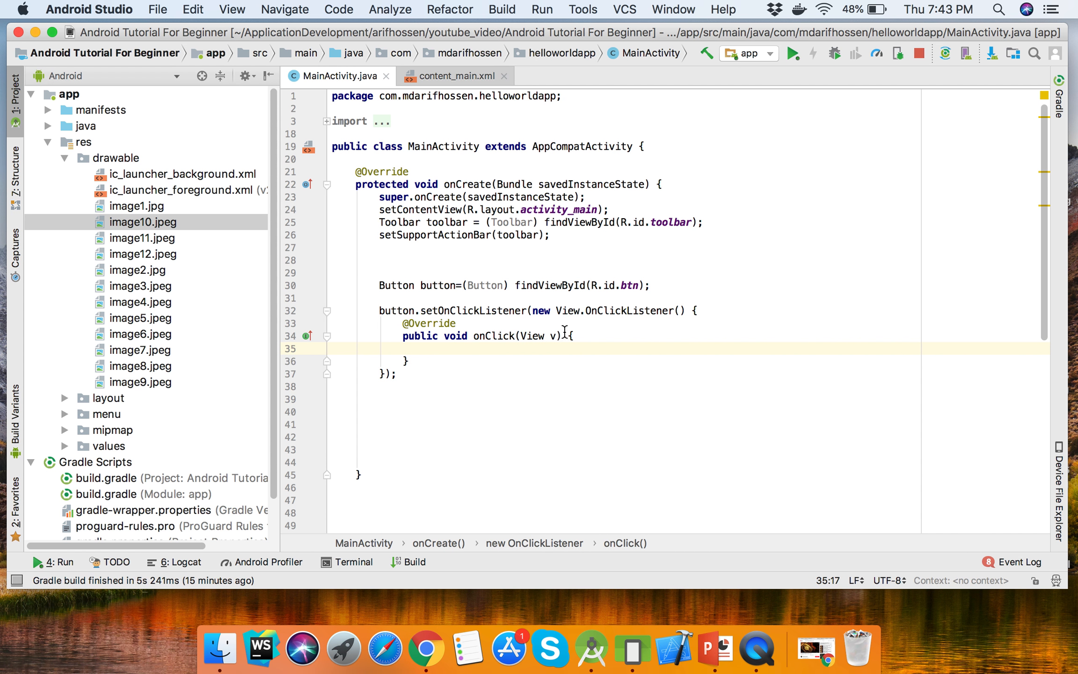
left_click(586, 336)
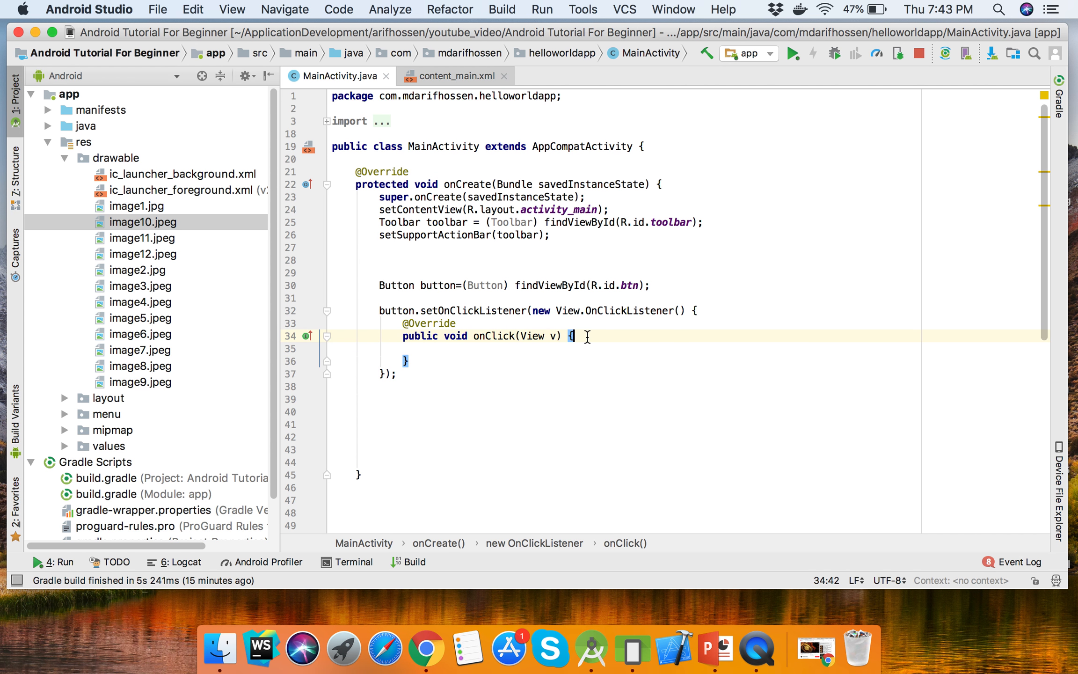
key("Return")
key("Return")
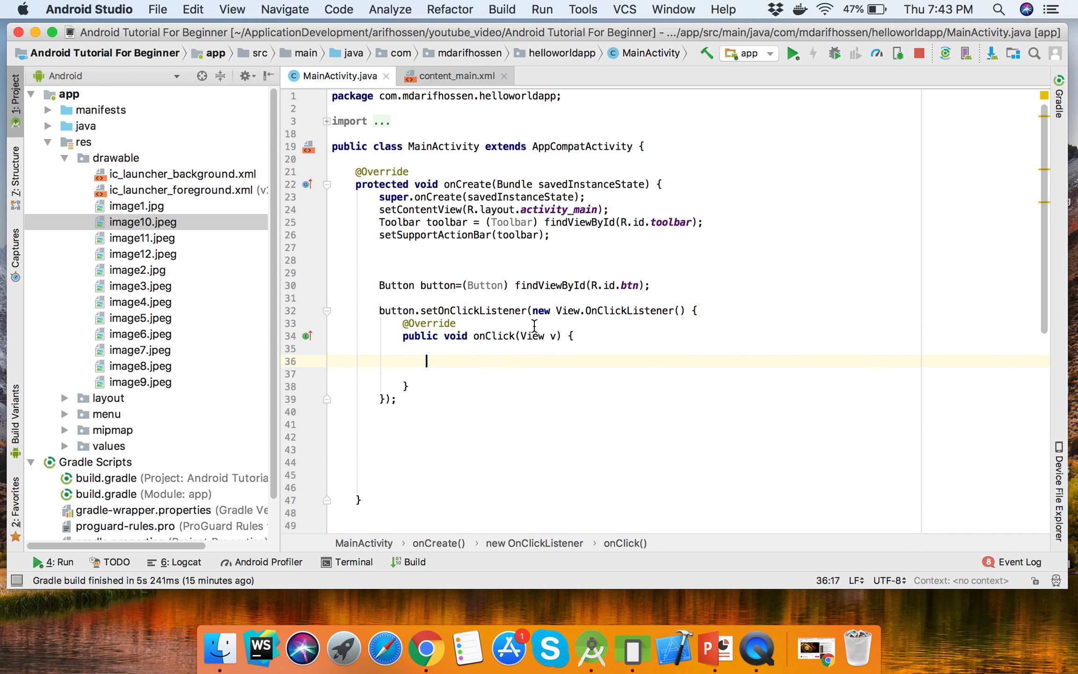
- Declare ImageView imgView = (ImageView) findViewById(R.id.imgView) below the toolbar setup
left_click(557, 239)
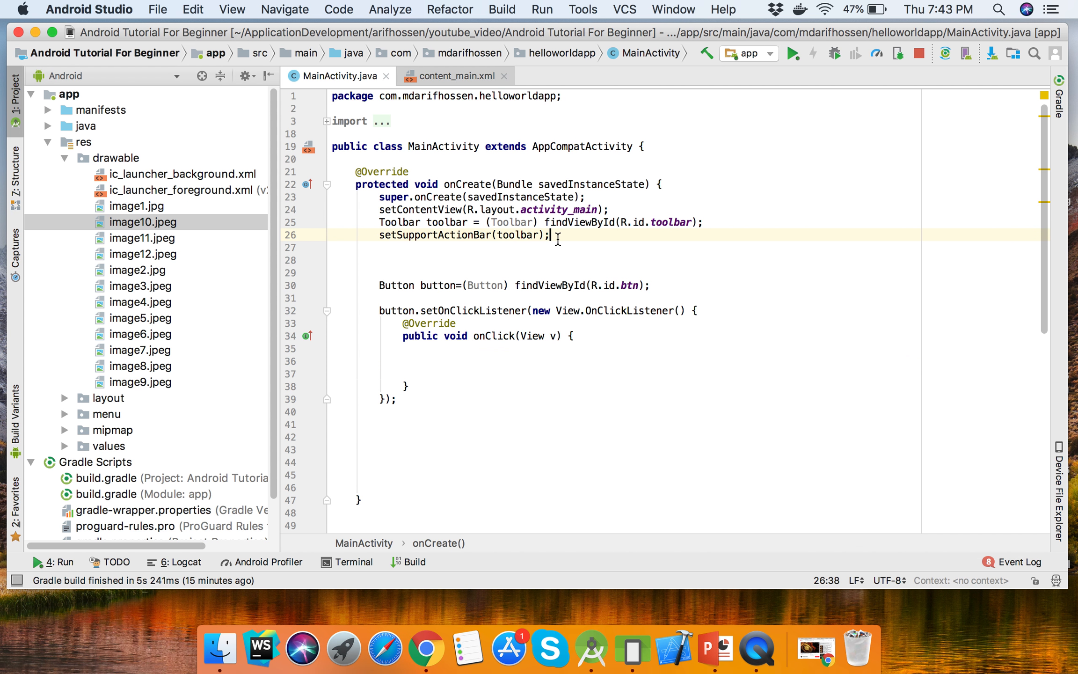
key("Return")
key("Return")
key("Return")
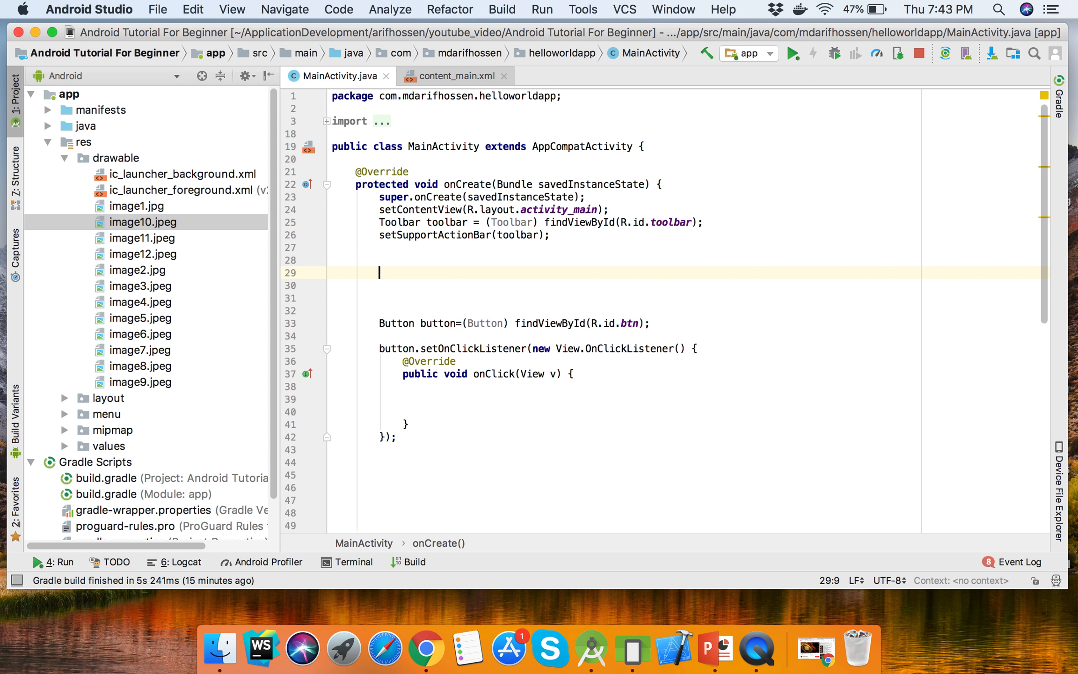
type("im")
key("BackSpace")
key("BackSpace")
type("Im")
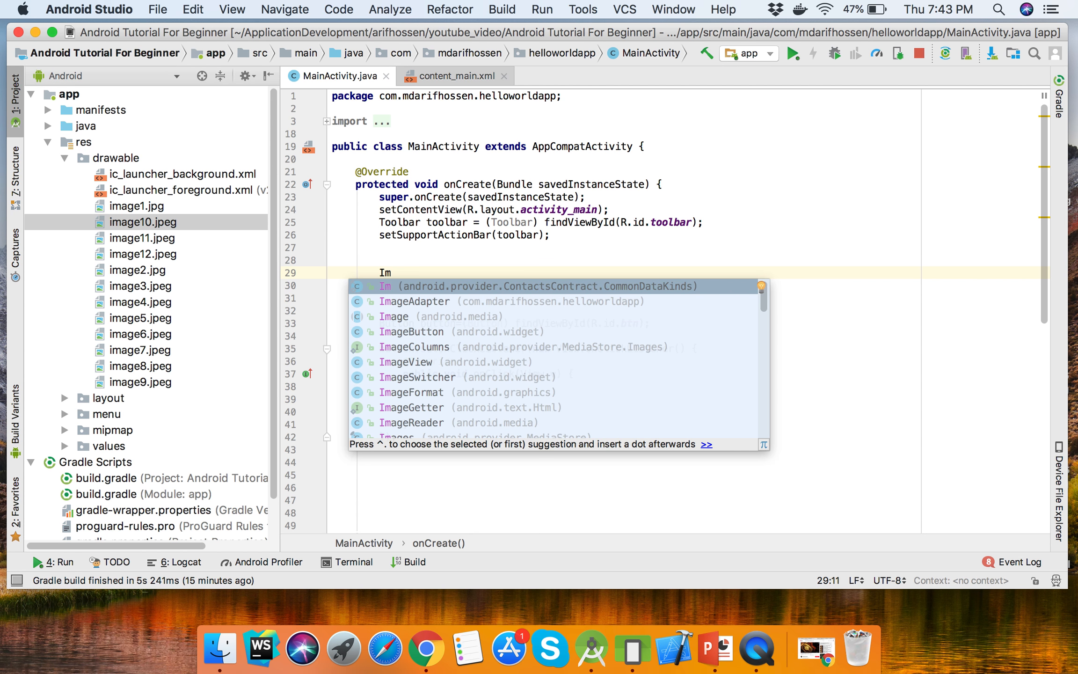
type("ag")
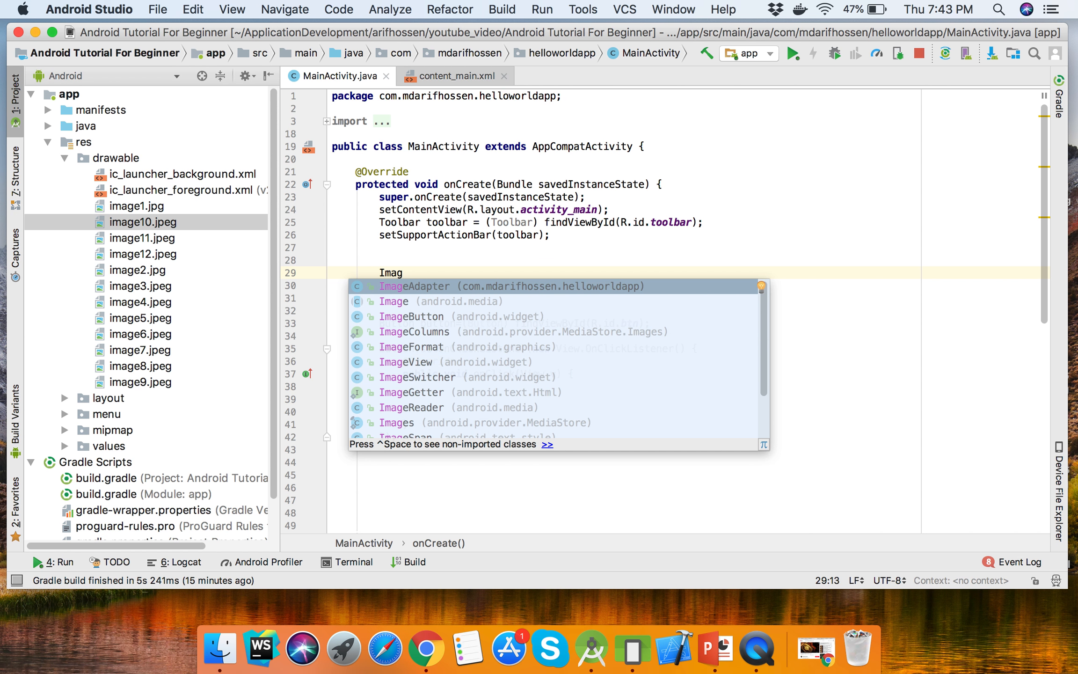
key("Down")
key("Down")
key("Down")
key("Down")
key("Down")
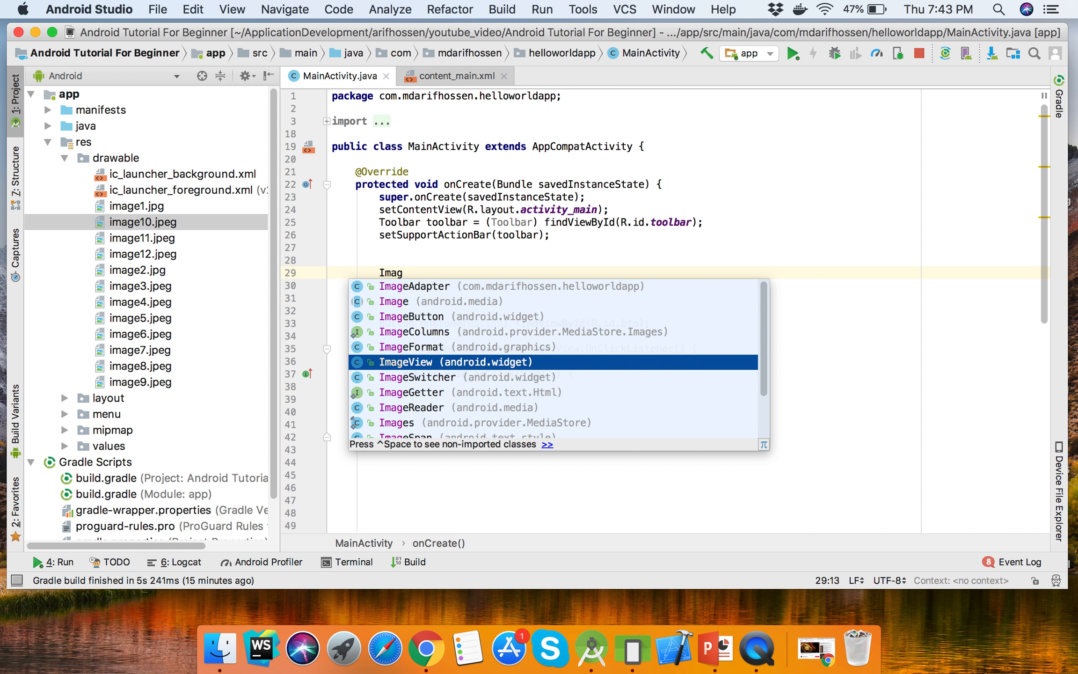
key("Return")
type("im")
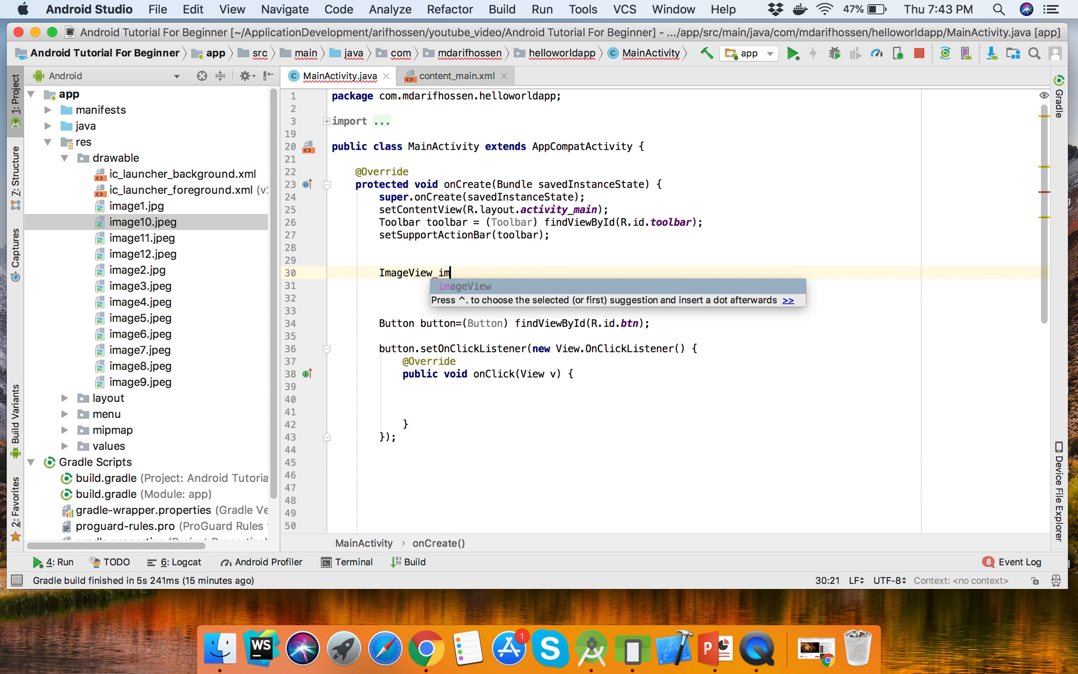
type("gVi")
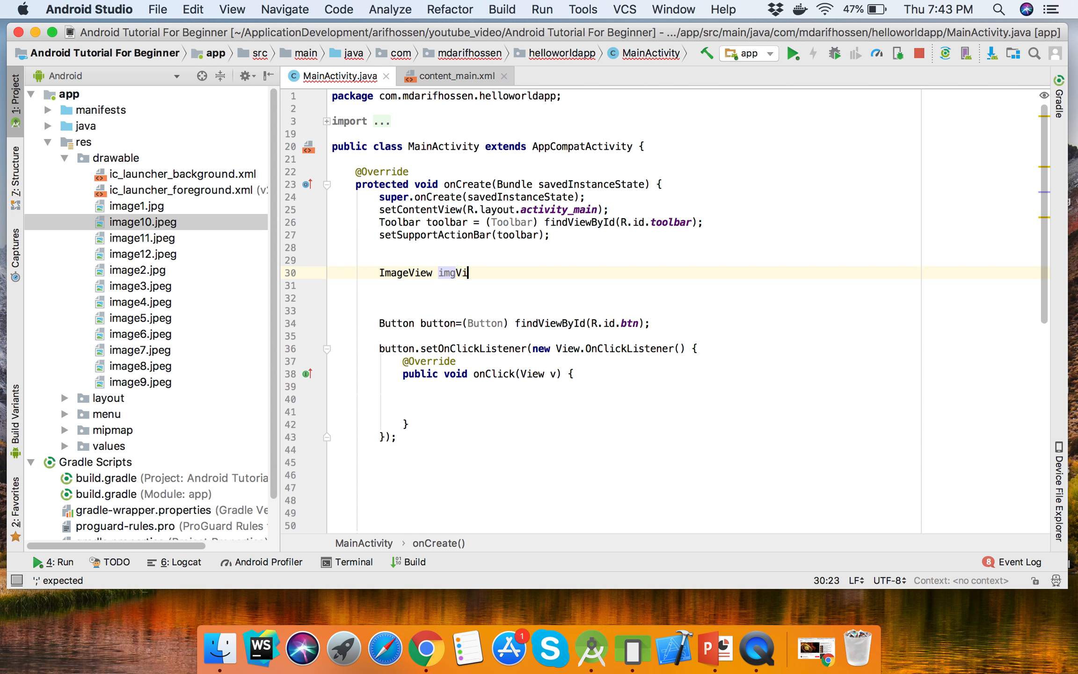
type("ew = (")
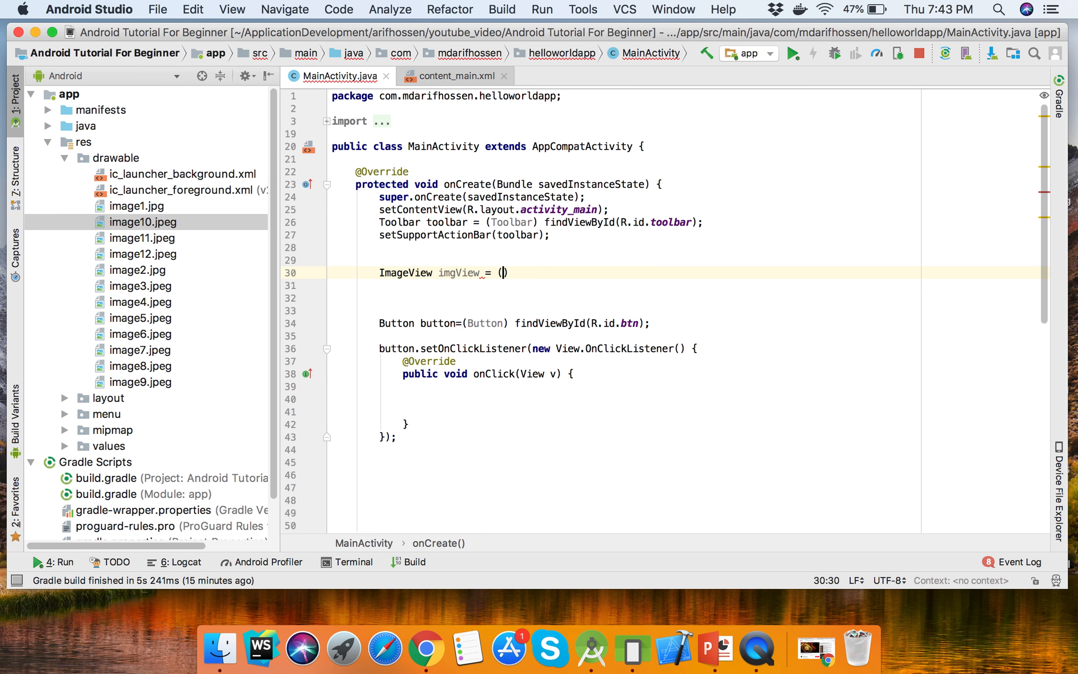
type("Im")
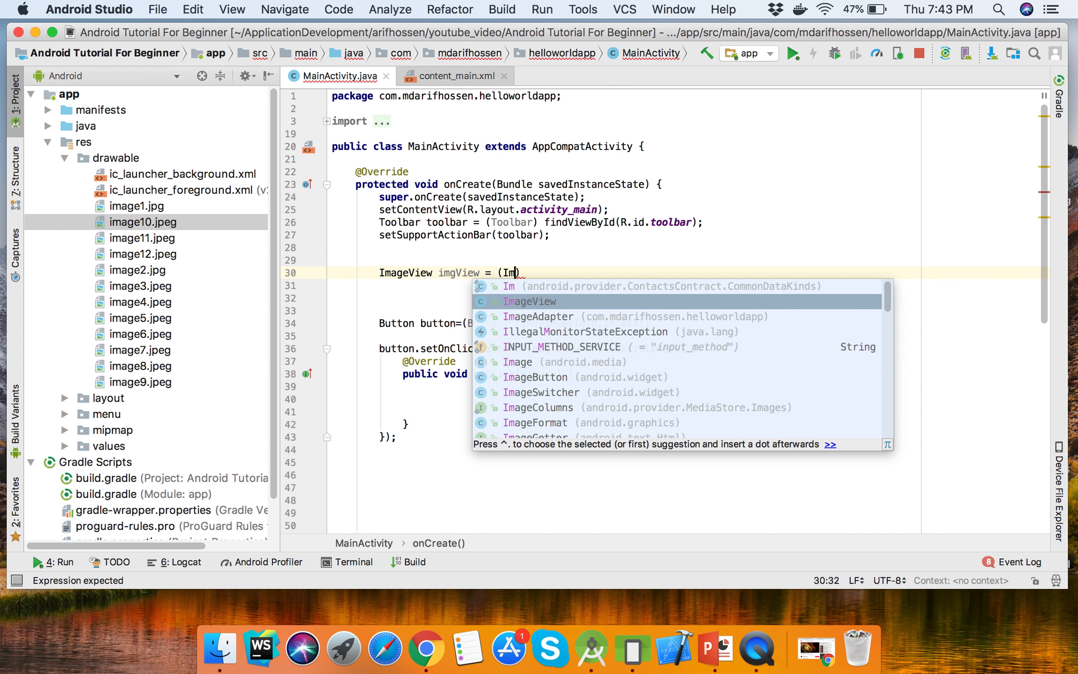
key("Return")
key("Right")
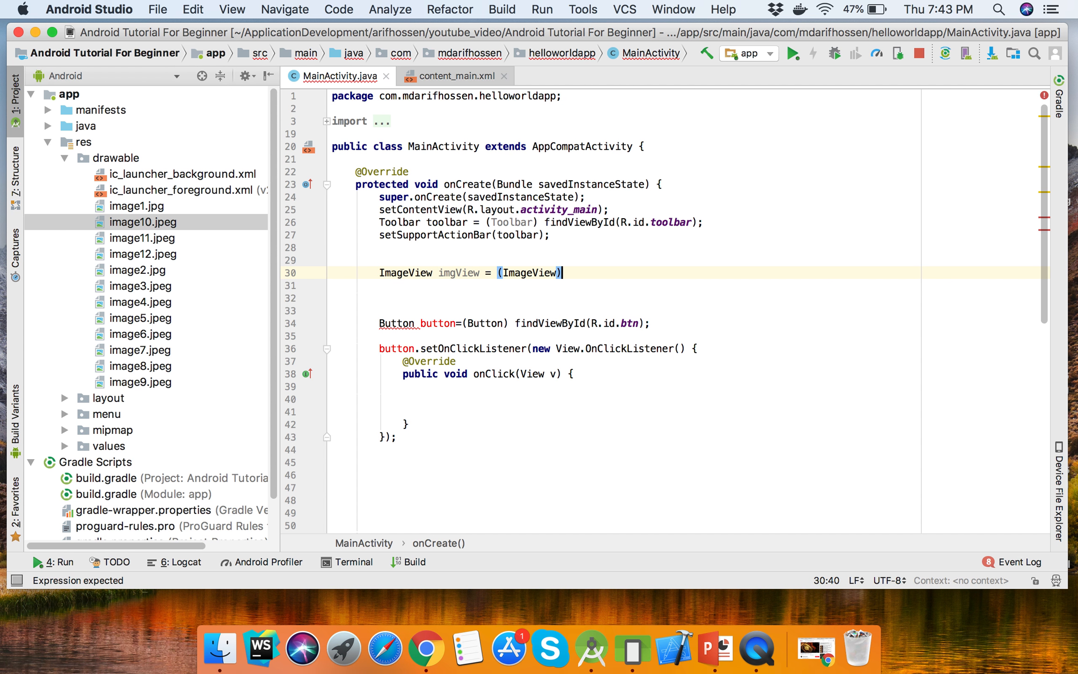
type(" find")
key("Return")
type("R")
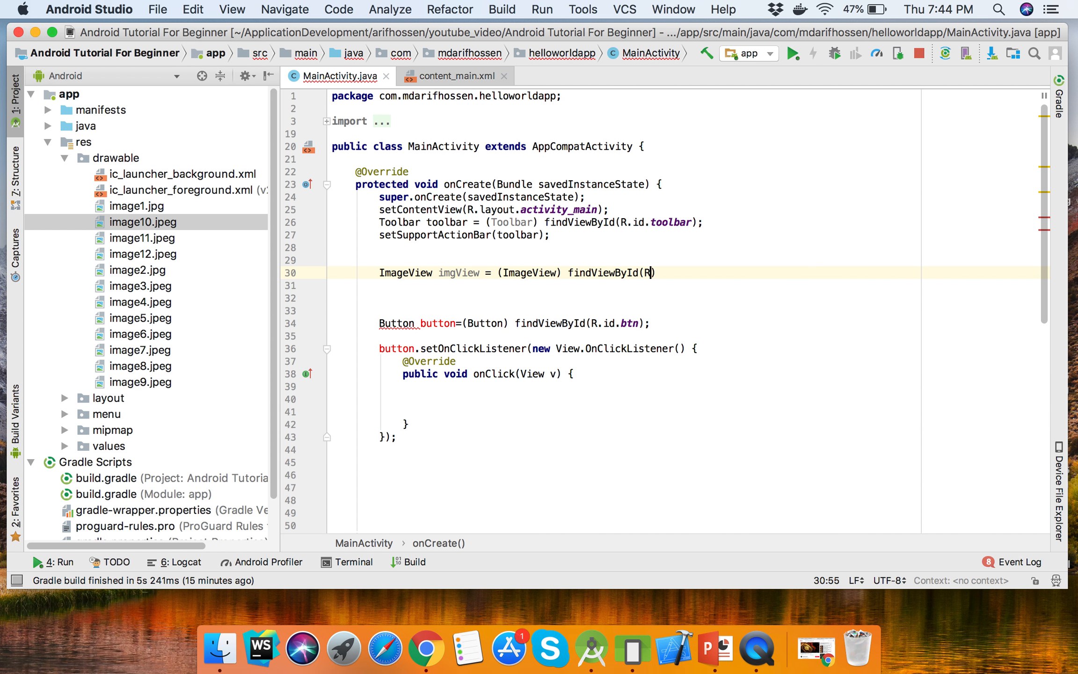
type(".id.")
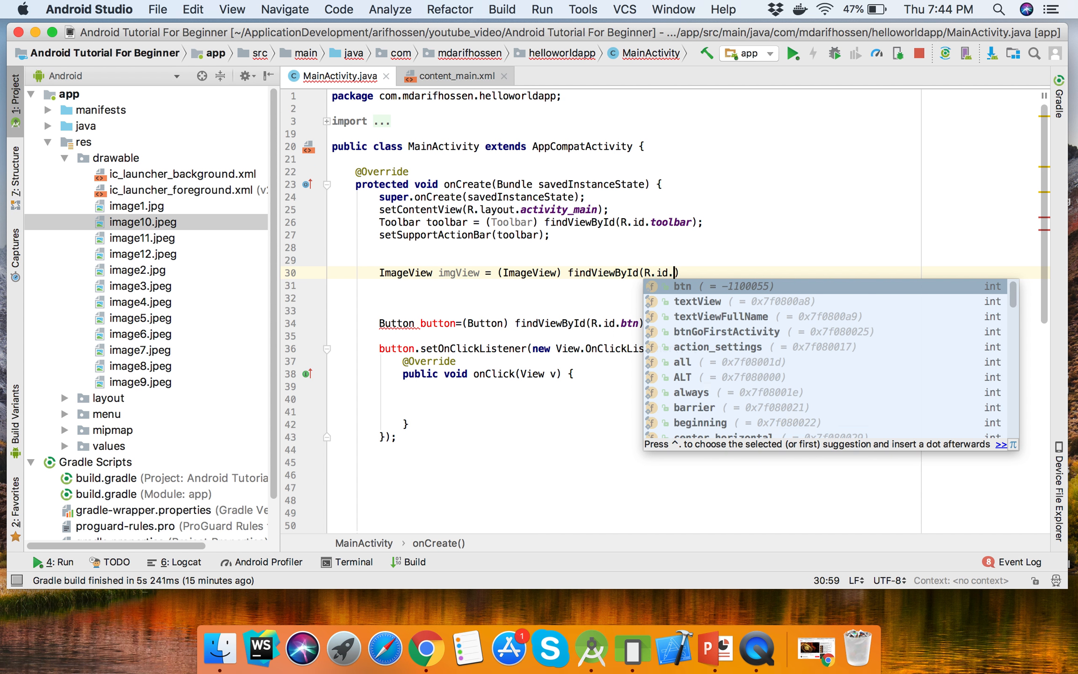
type("u")
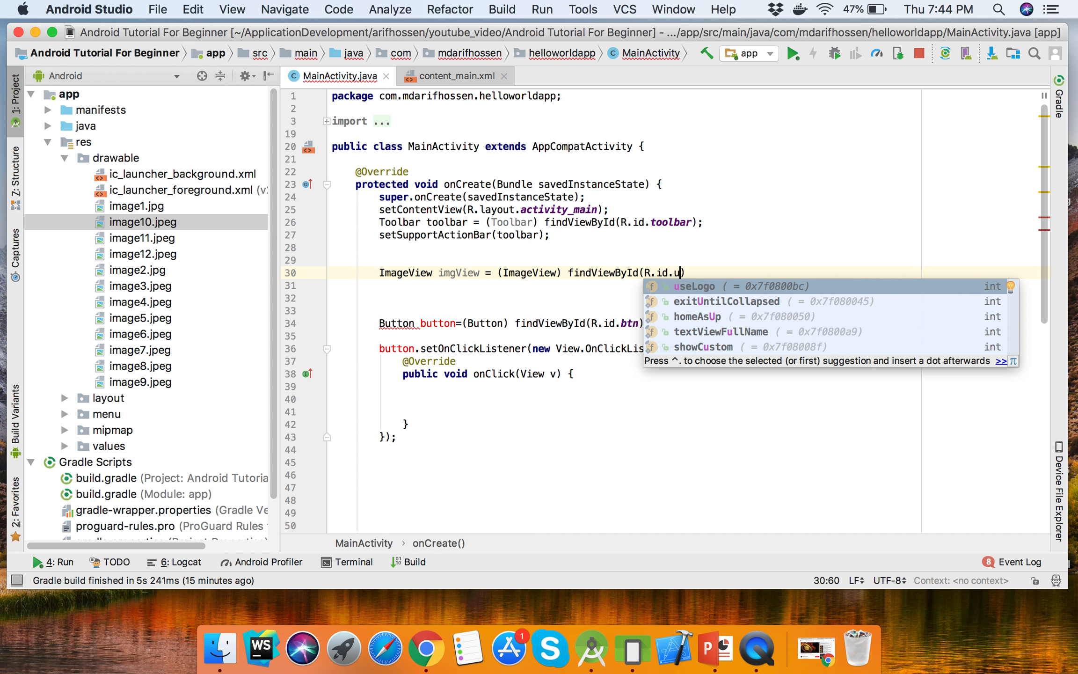
key("BackSpace")
type("im")
key("Return")
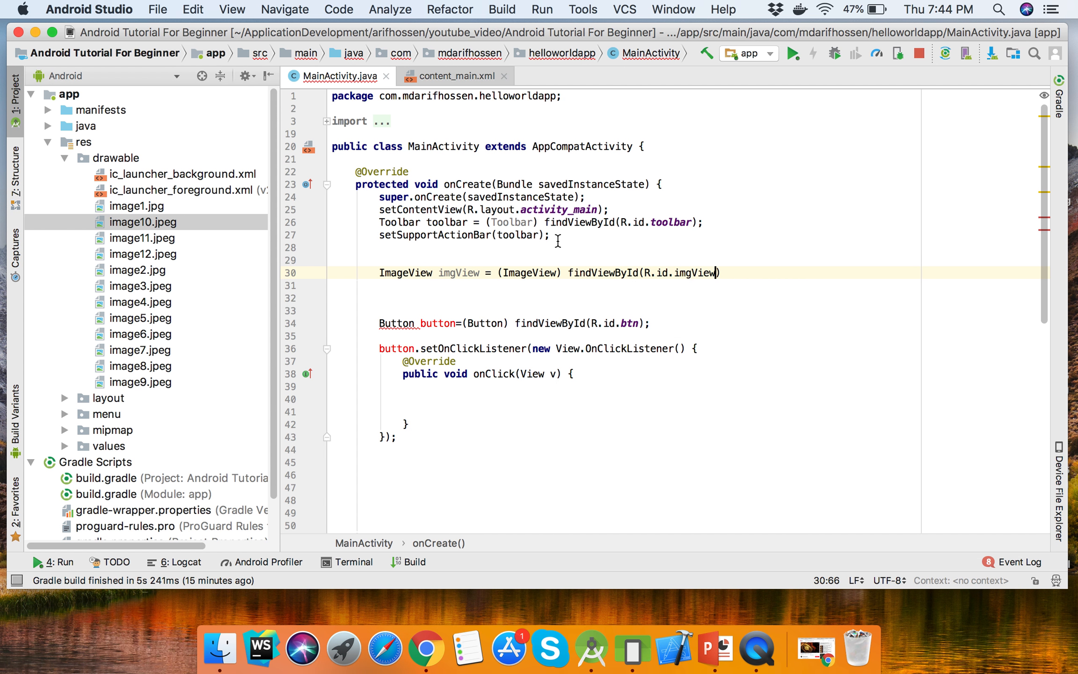
type(");")
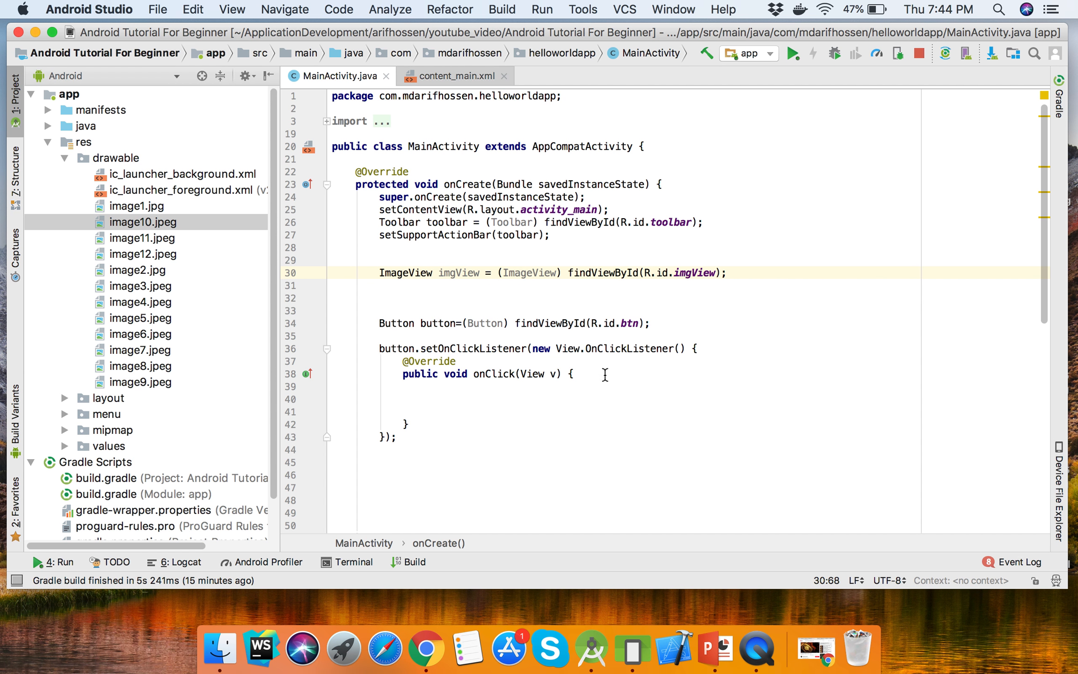
- In onClick write imgView.setImageResource(R.drawable.image11) and tidy the blank line
left_click(607, 371)
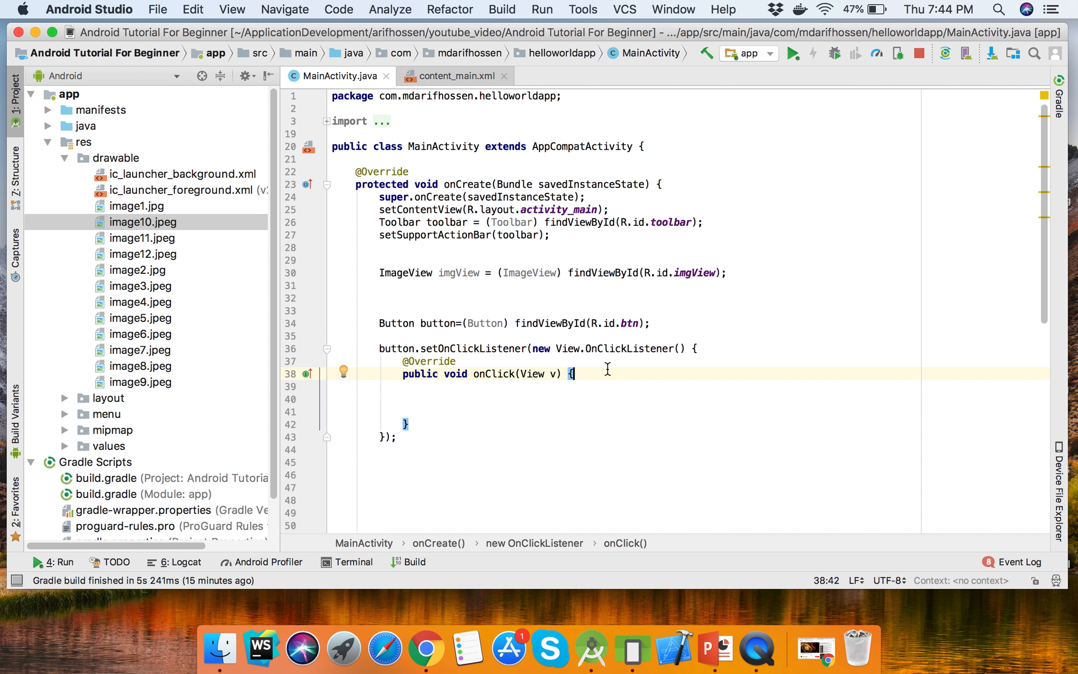
key("Return")
key("Return")
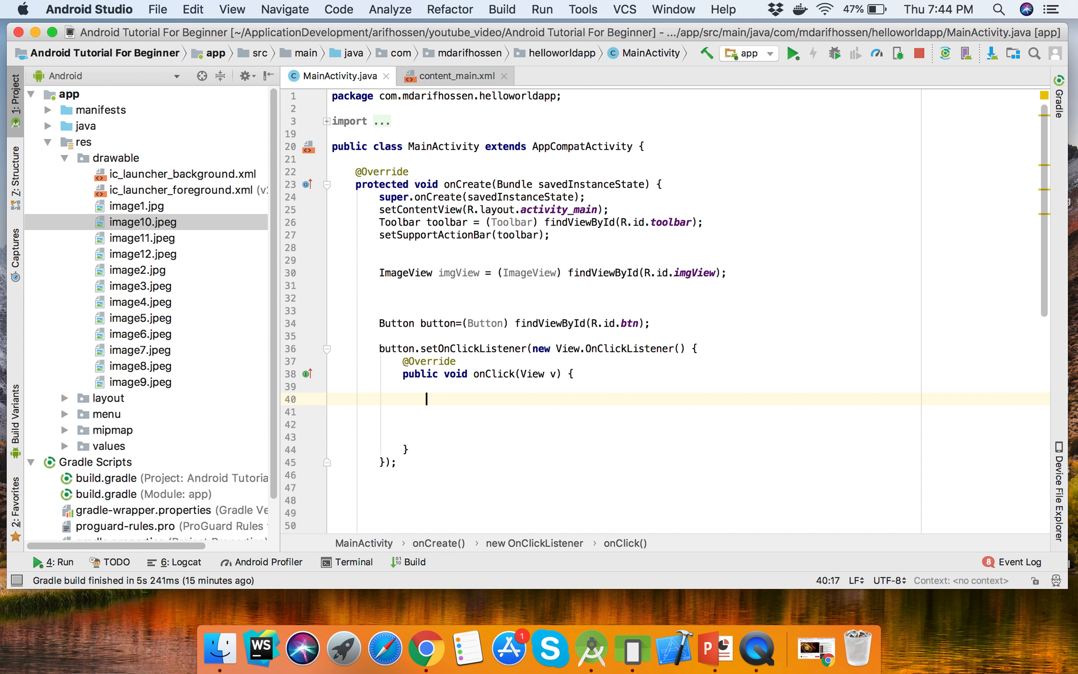
type("im")
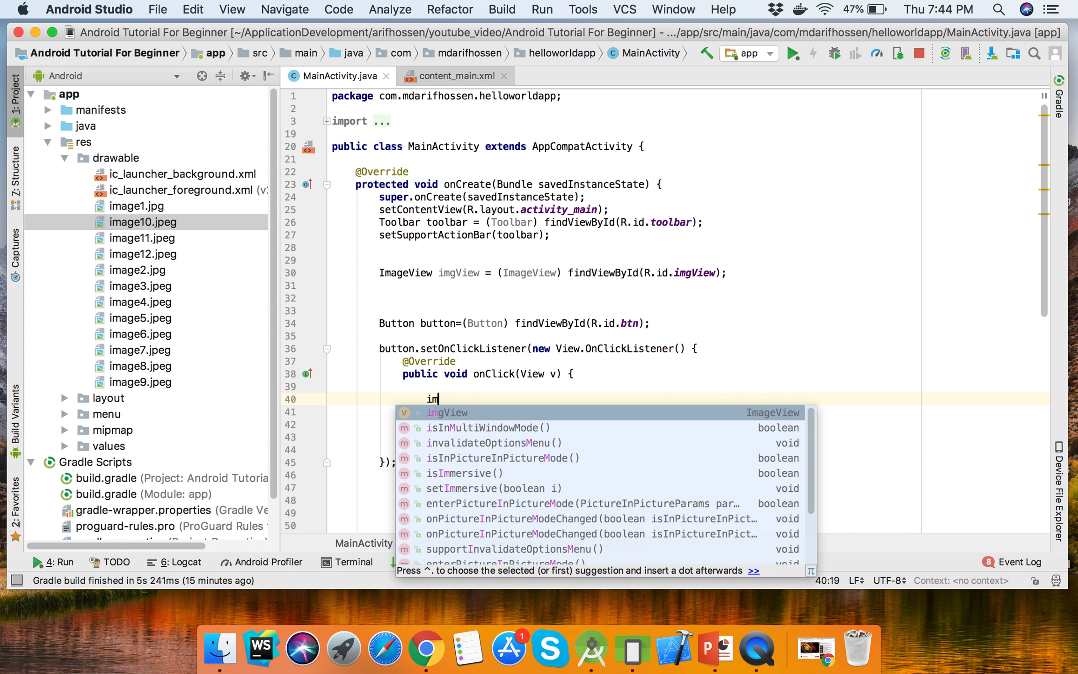
type("gView.")
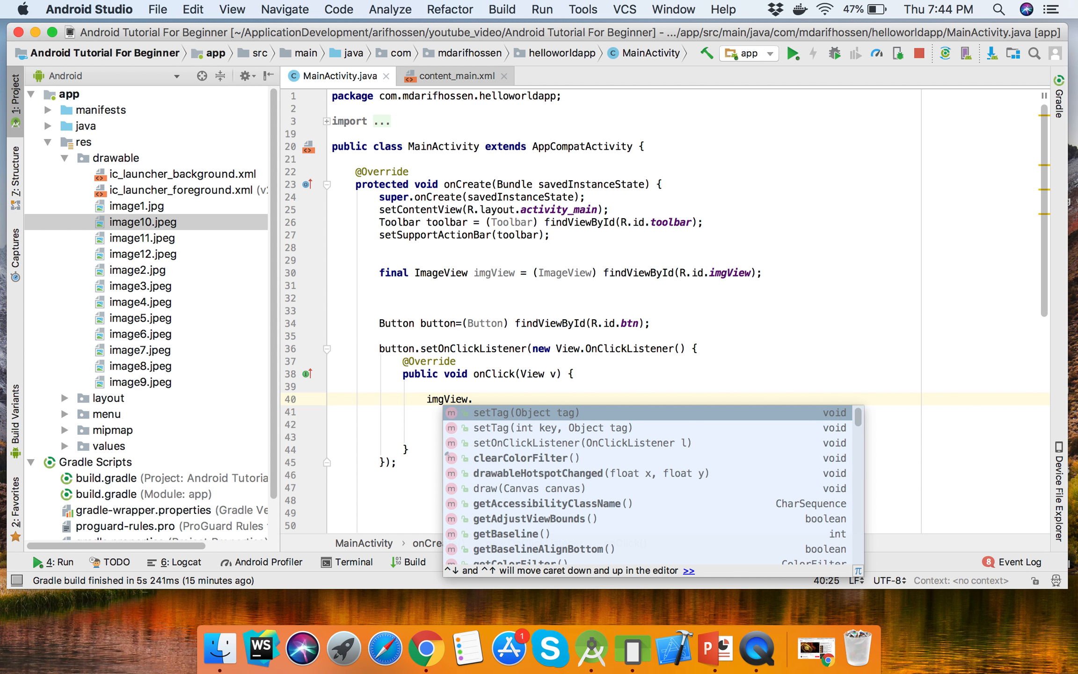
type("set")
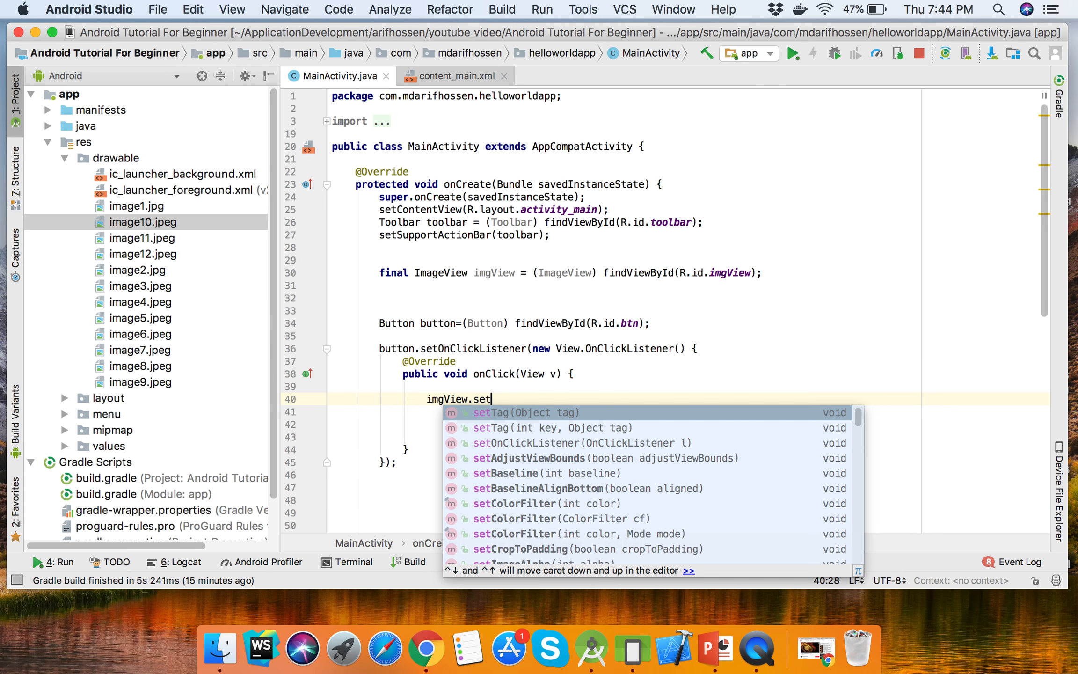
type("Image")
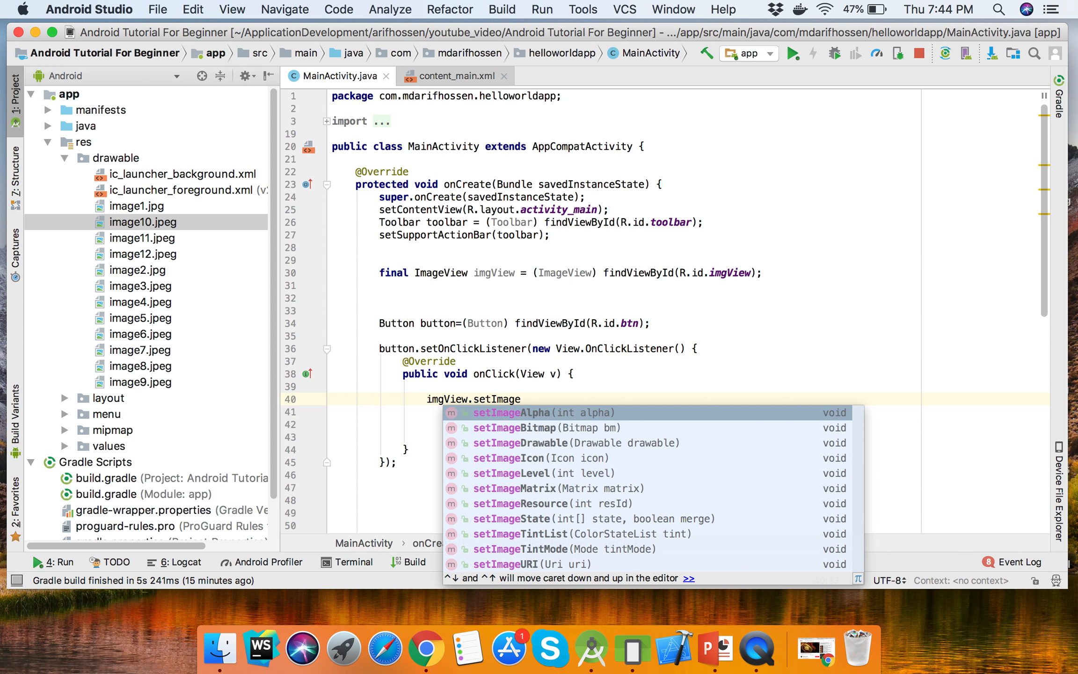
type("R")
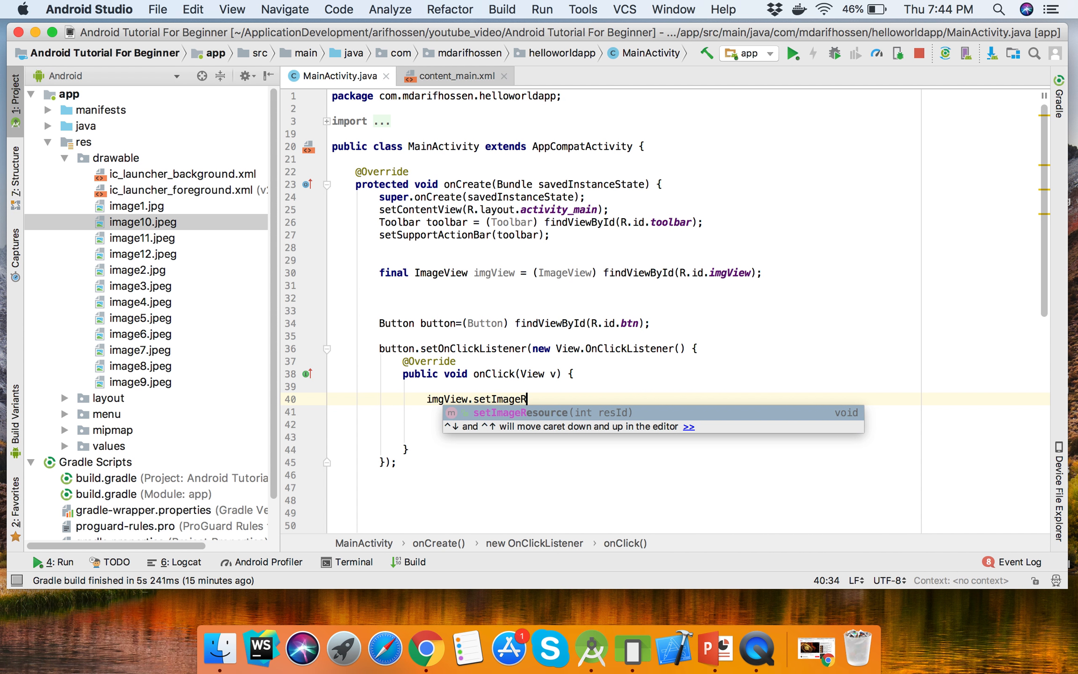
key("Return")
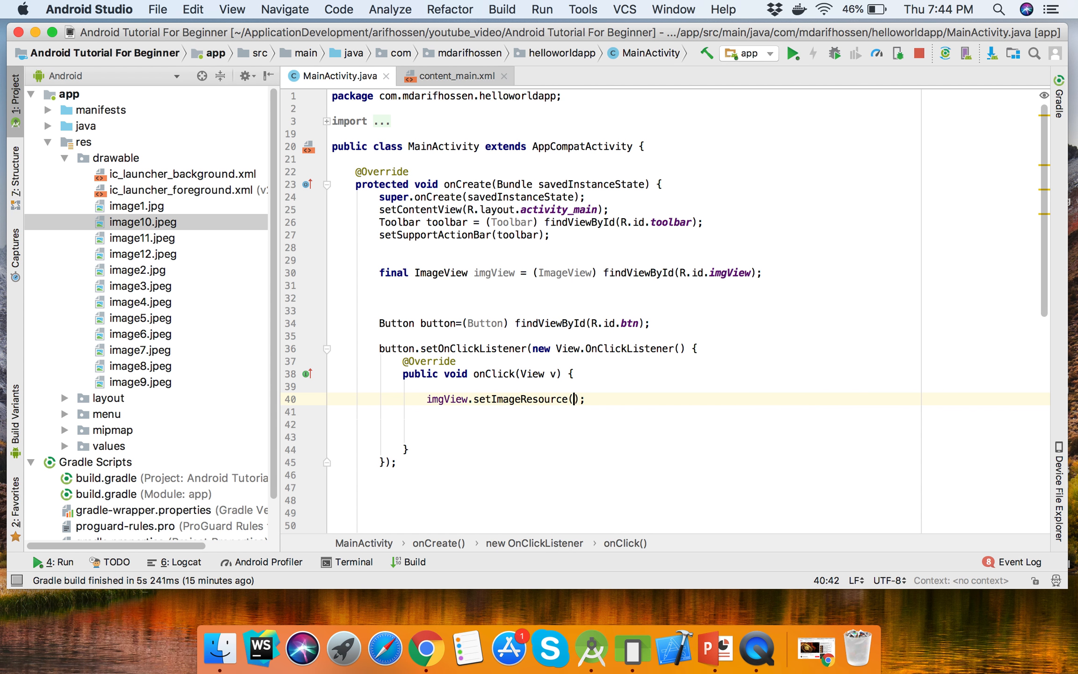
type("r")
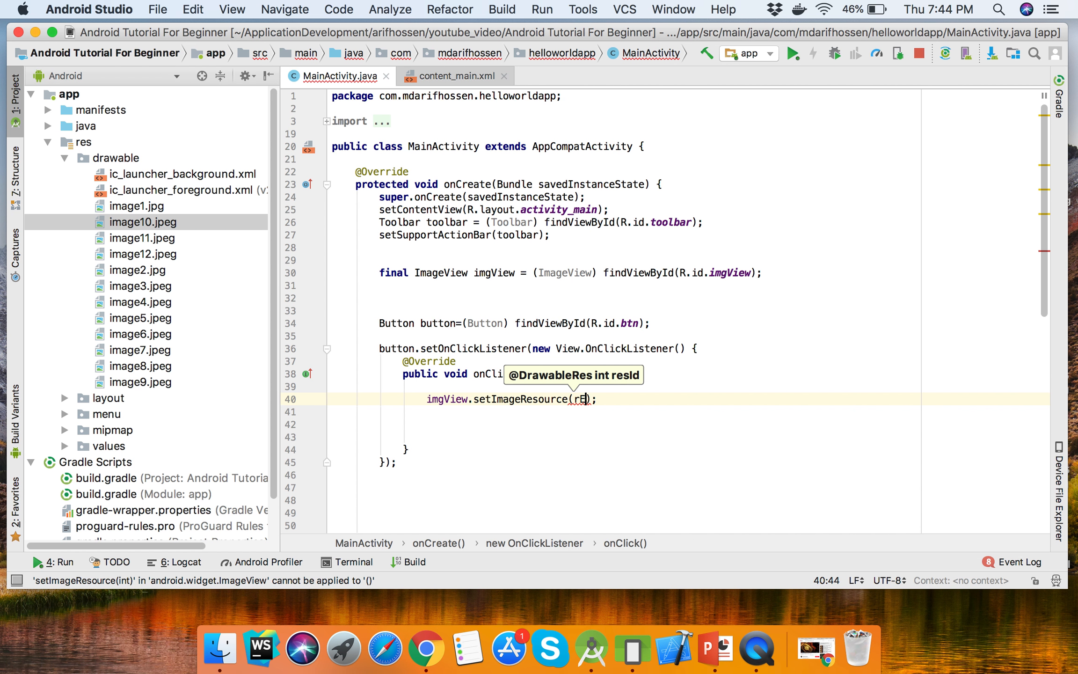
key("BackSpace")
type("R")
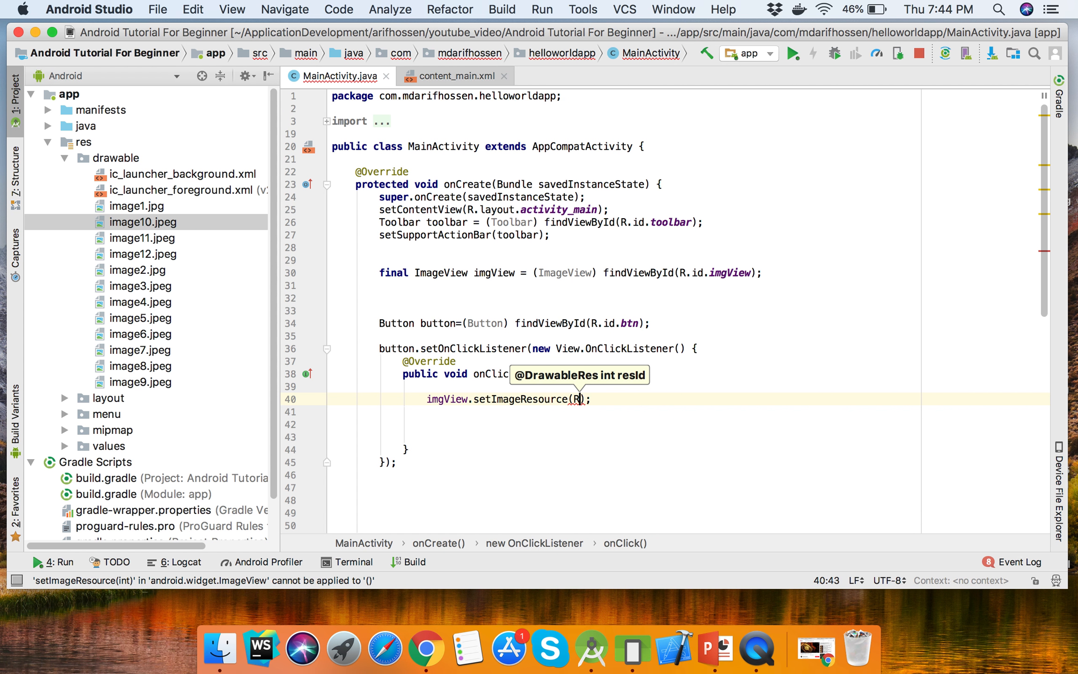
type(".")
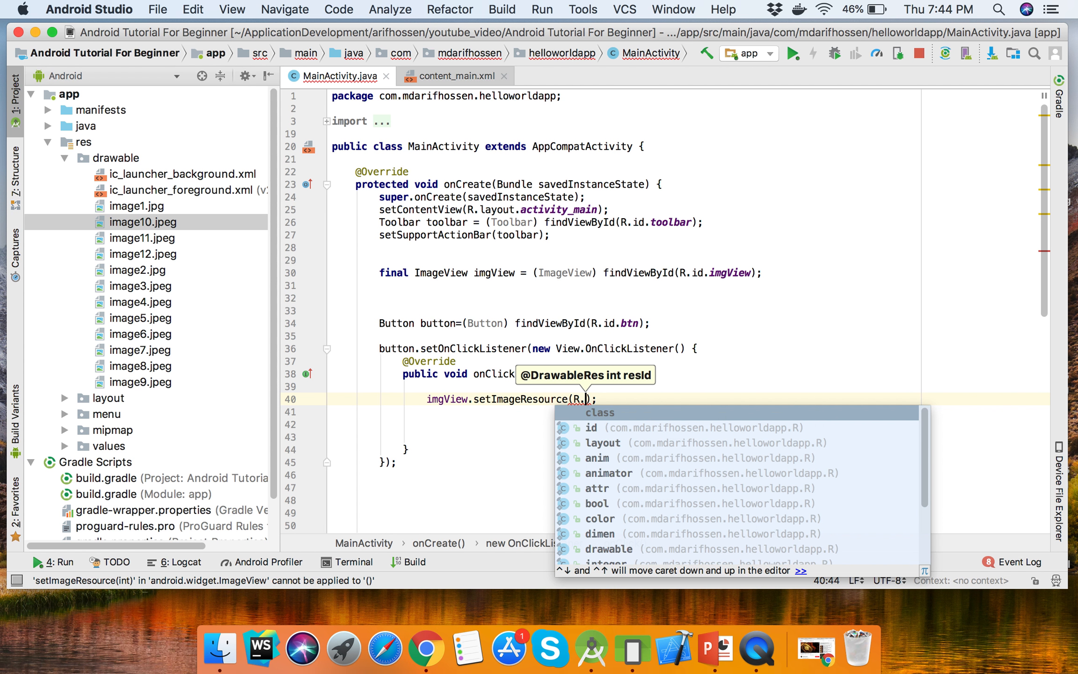
type("i")
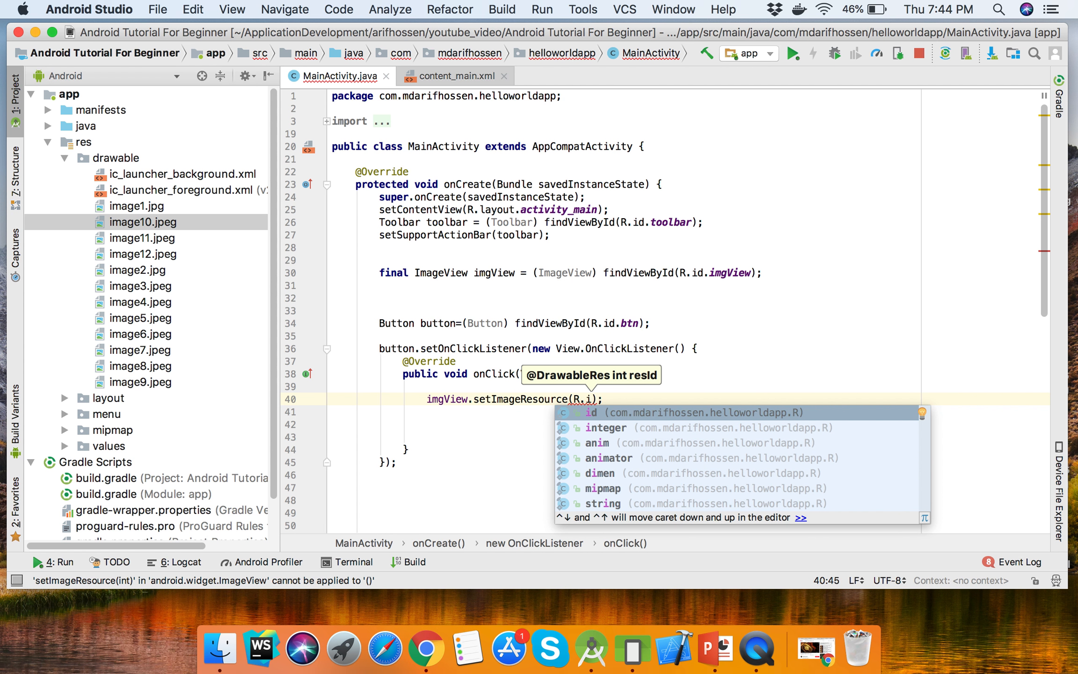
key("BackSpace")
type("d")
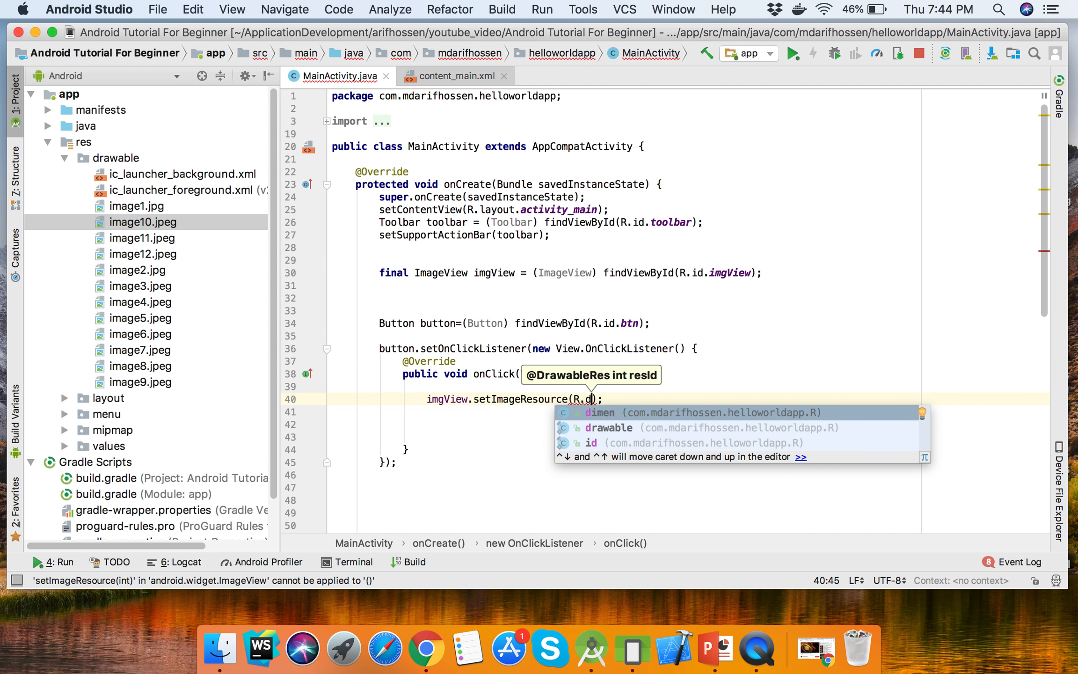
key("Down")
key("Return")
type(".")
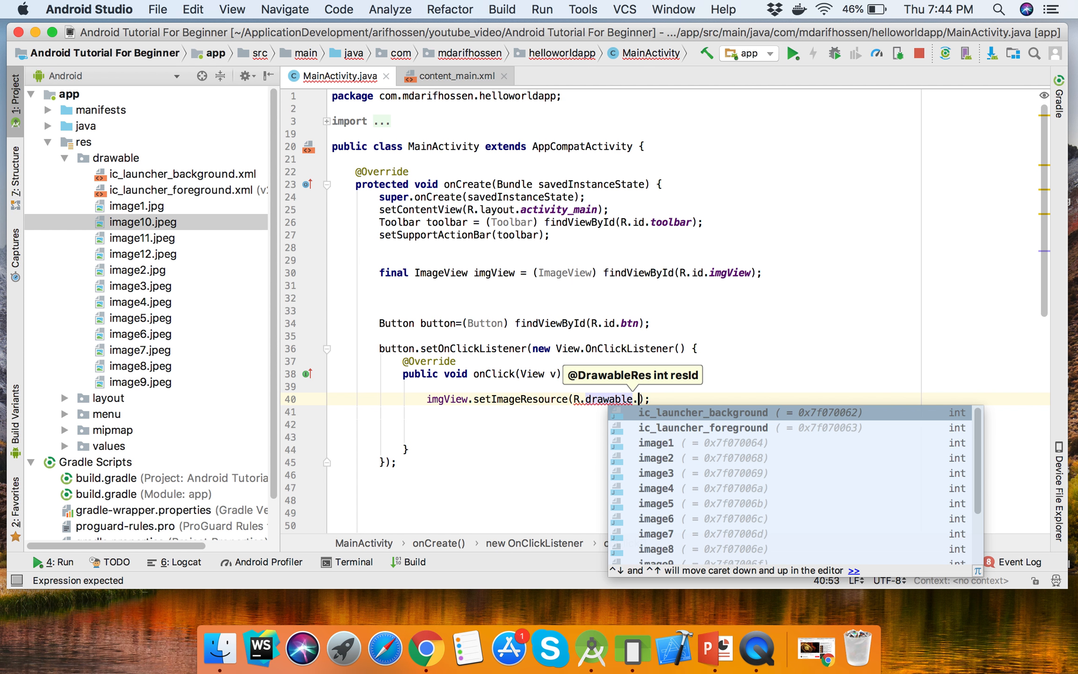
type("image")
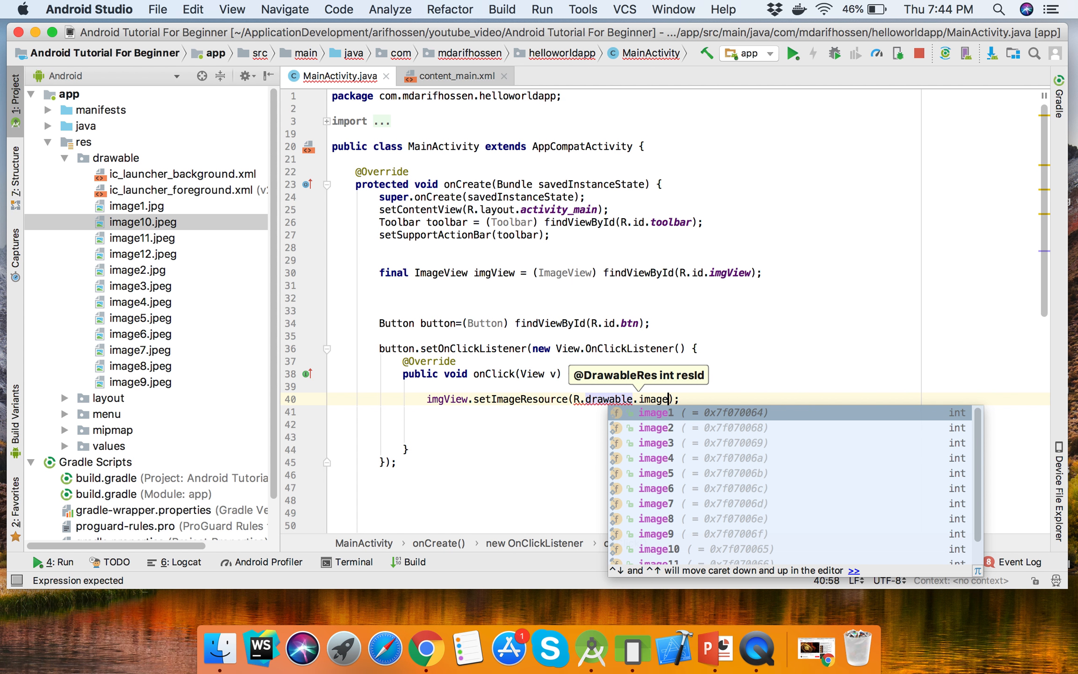
type("11")
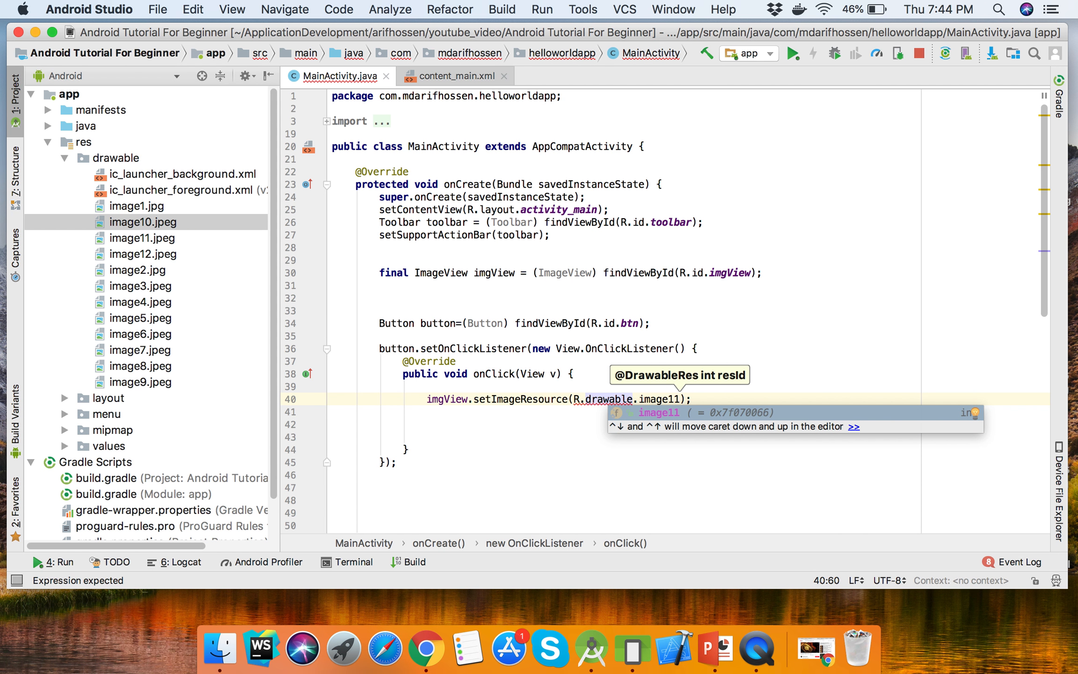
key("Return")
key("Right")
key("Right")
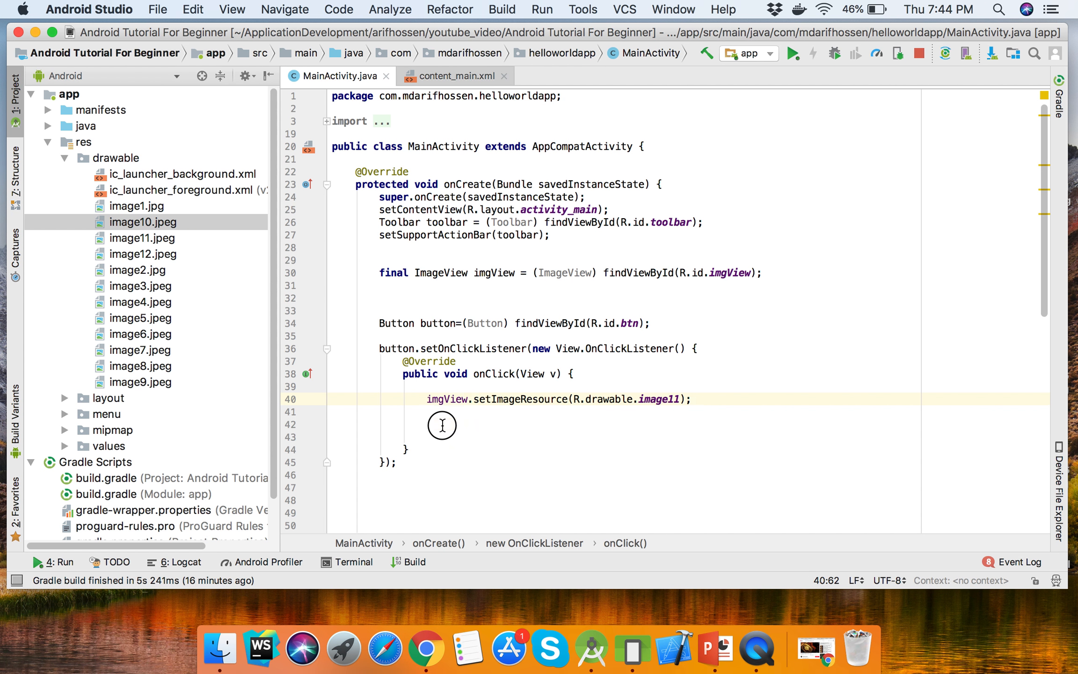
left_click(442, 425)
key("BackSpace")
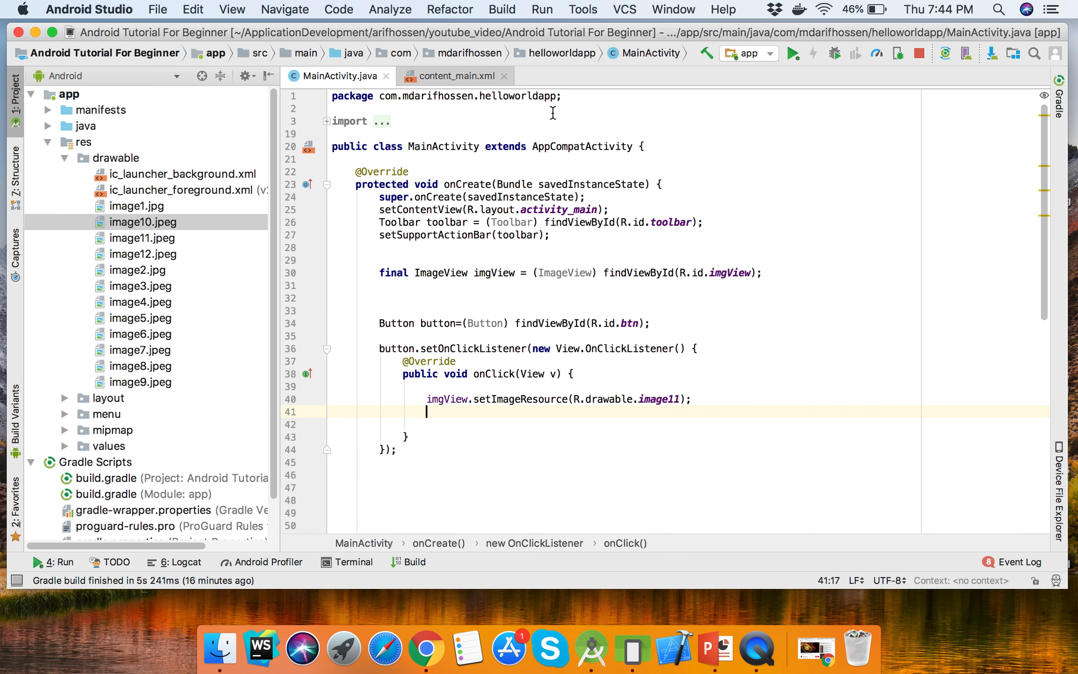
- Run the app on the New2Emulator device and bring the emulator forward
left_click(794, 53)
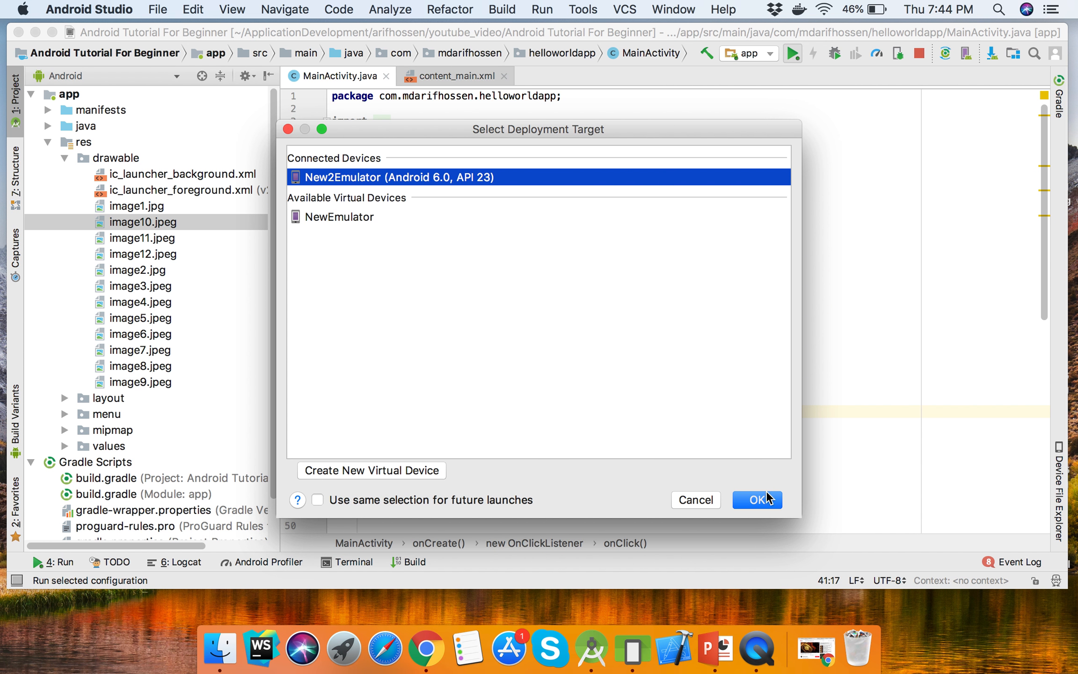
left_click(756, 500)
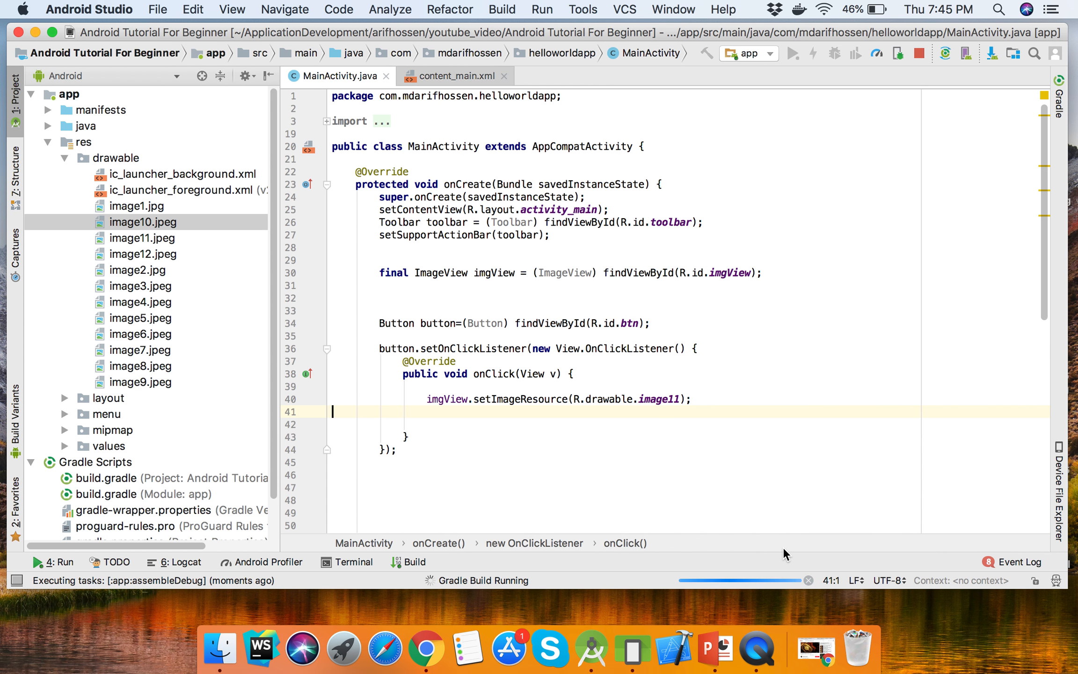
left_click(643, 655)
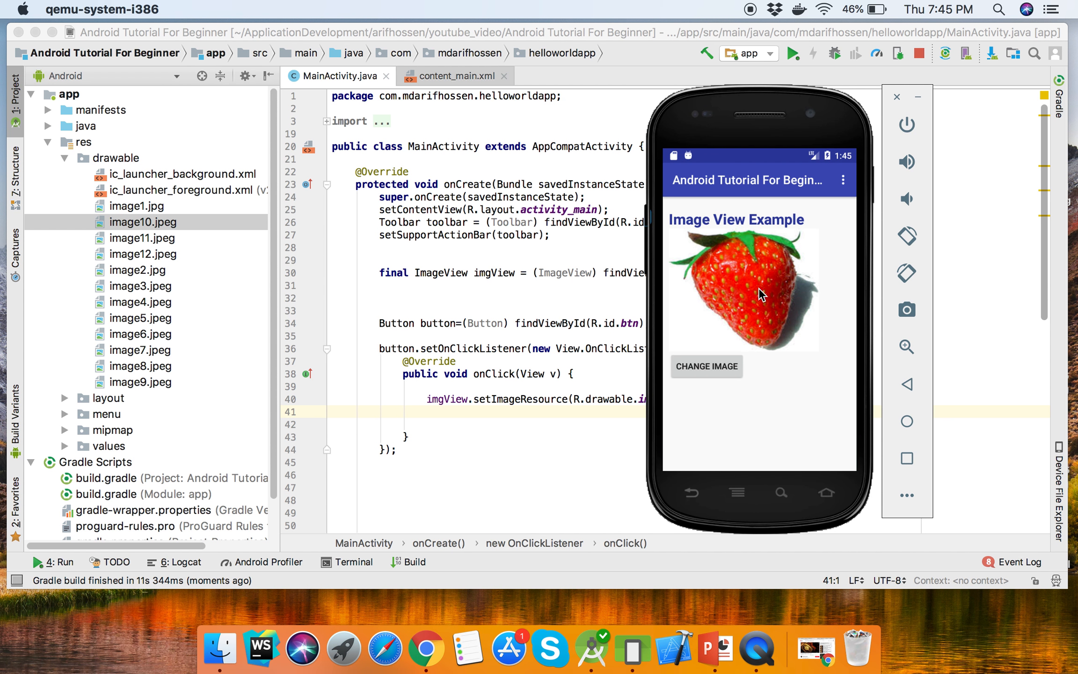
- Tap Change Image to swap the strawberry for mangoes, then return to the editor
left_click(694, 366)
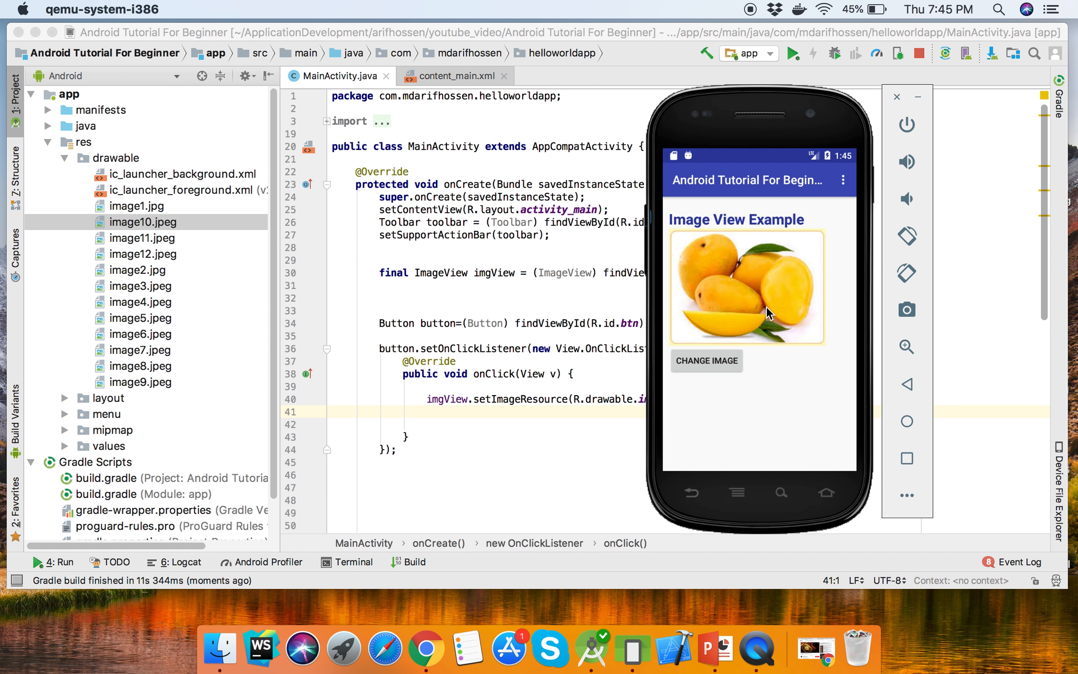
left_click(551, 303)
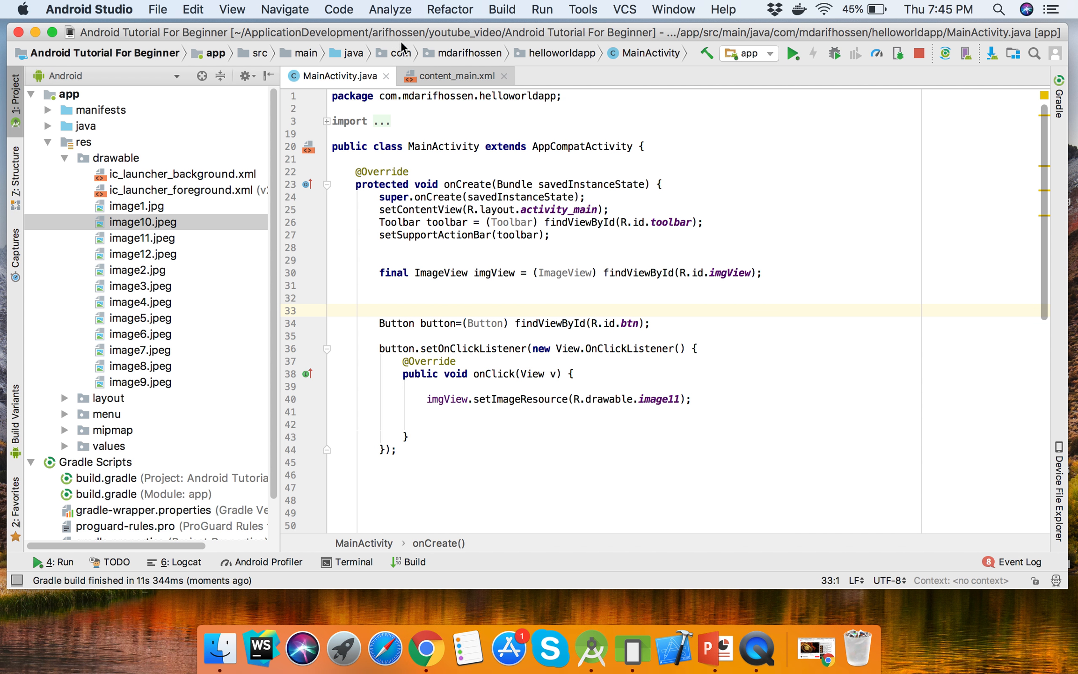
- Show content_main.xml with its live preview beside the code, hiding the Project panel
left_click(449, 75)
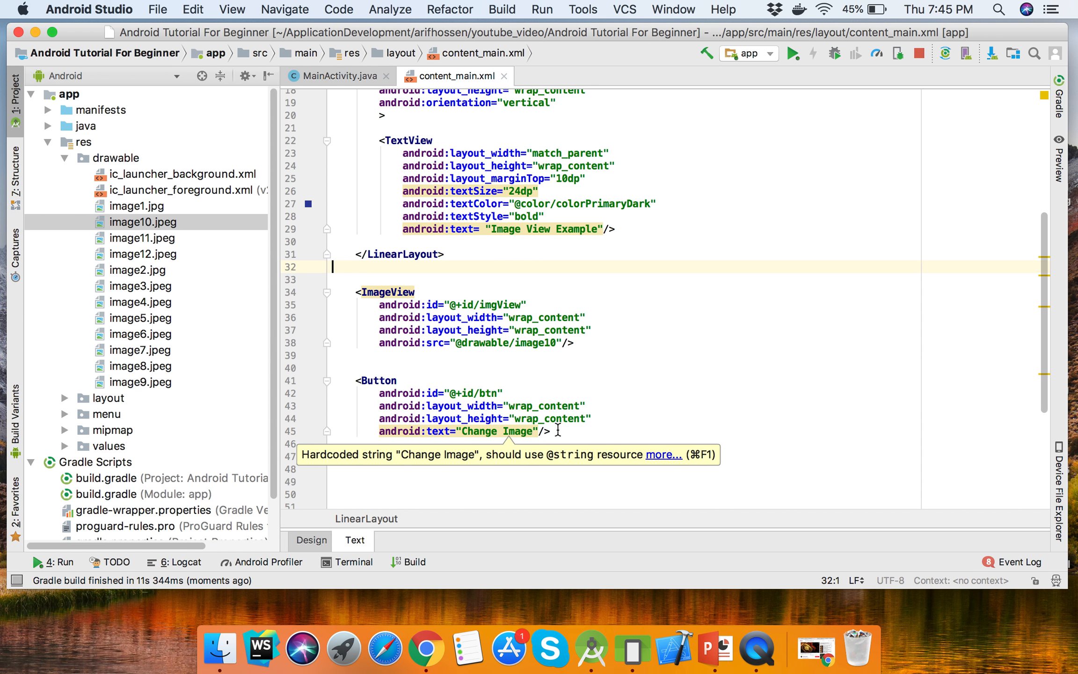
left_click(552, 431)
left_click(1059, 160)
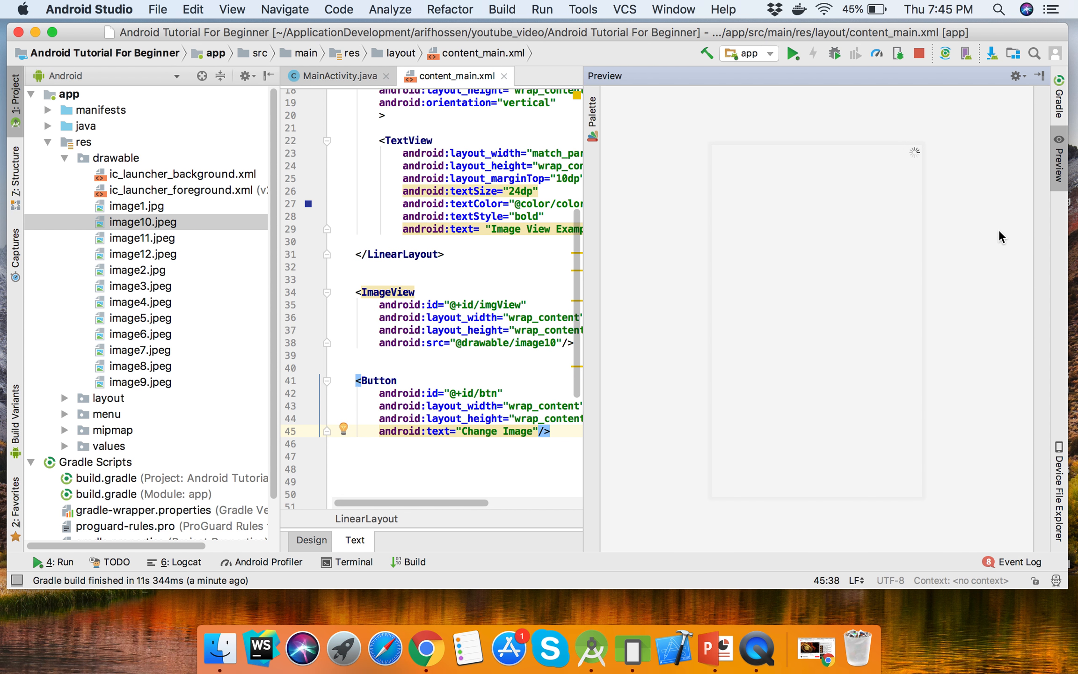
left_click(269, 76)
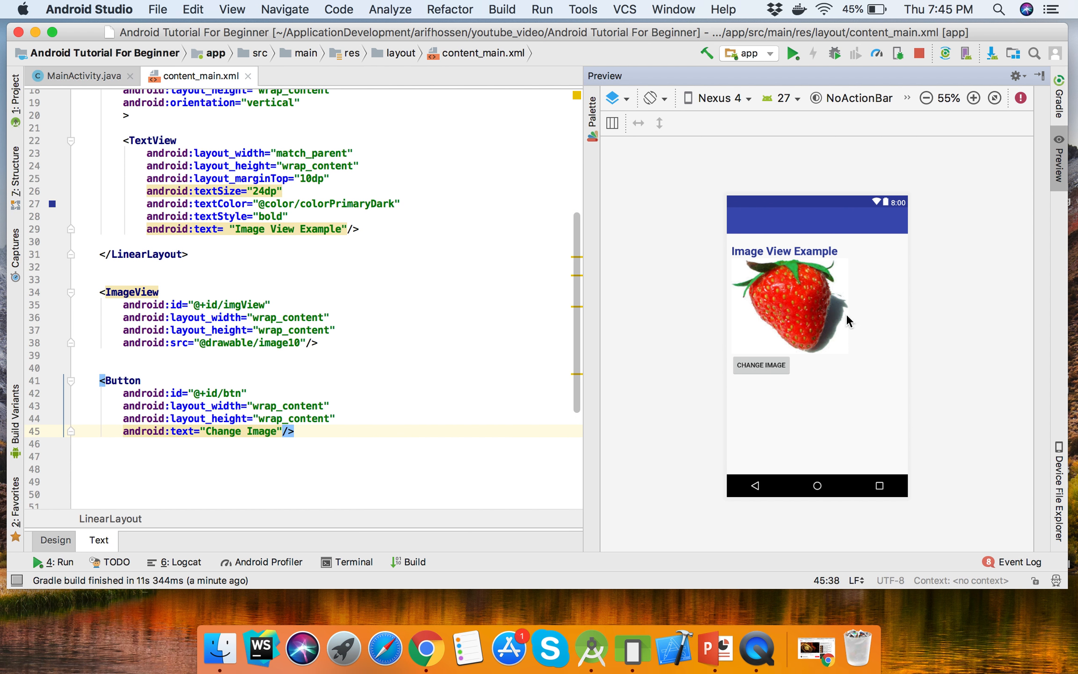
- Try the Change Image button at match_parent width, then revert it to wrap_content
double_click(213, 405)
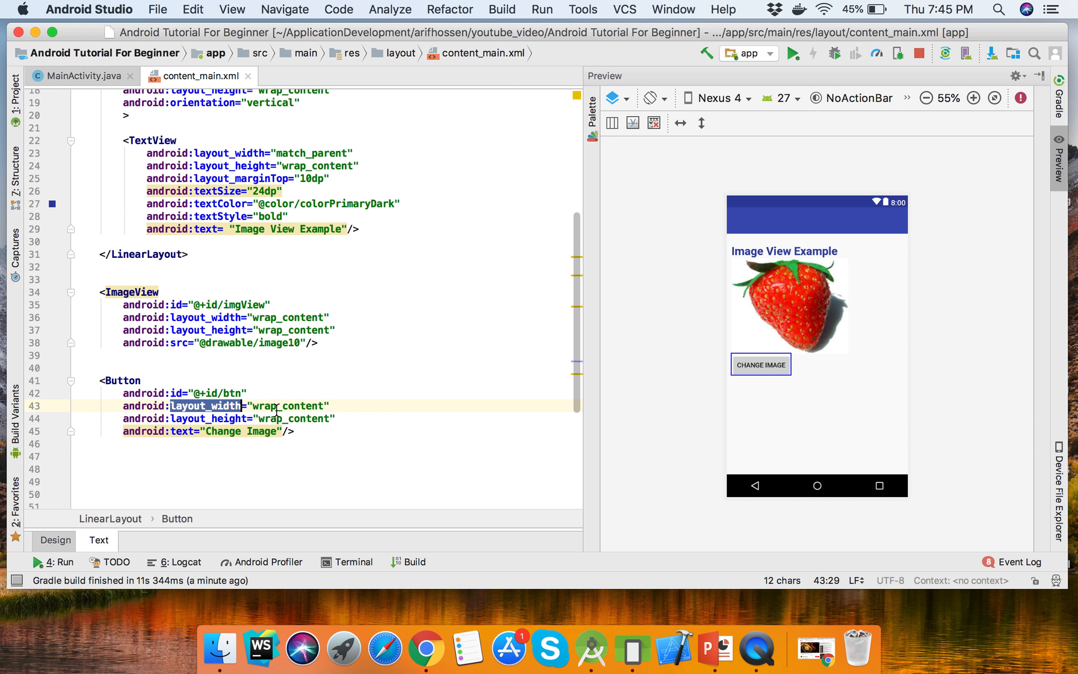
double_click(290, 404)
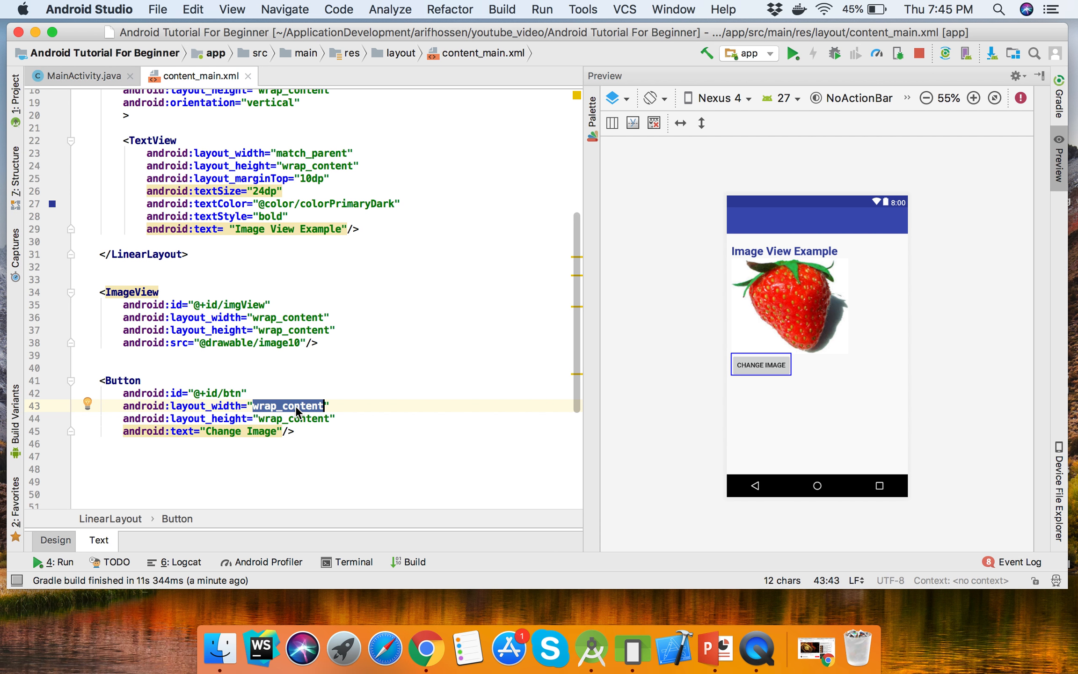
type("ma")
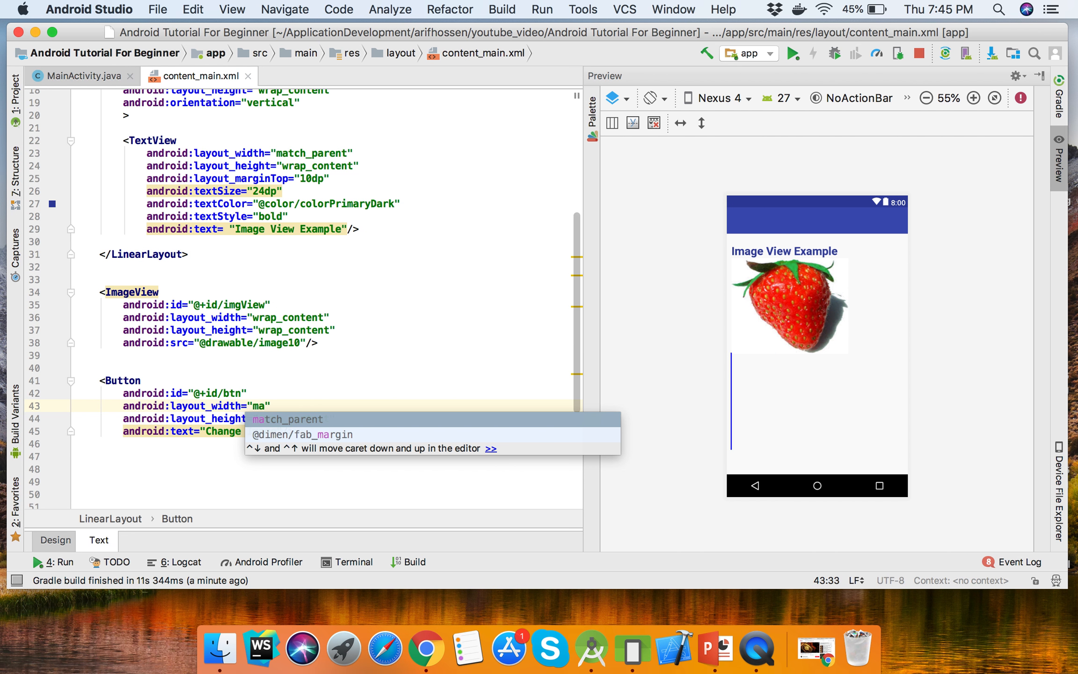
key("Return")
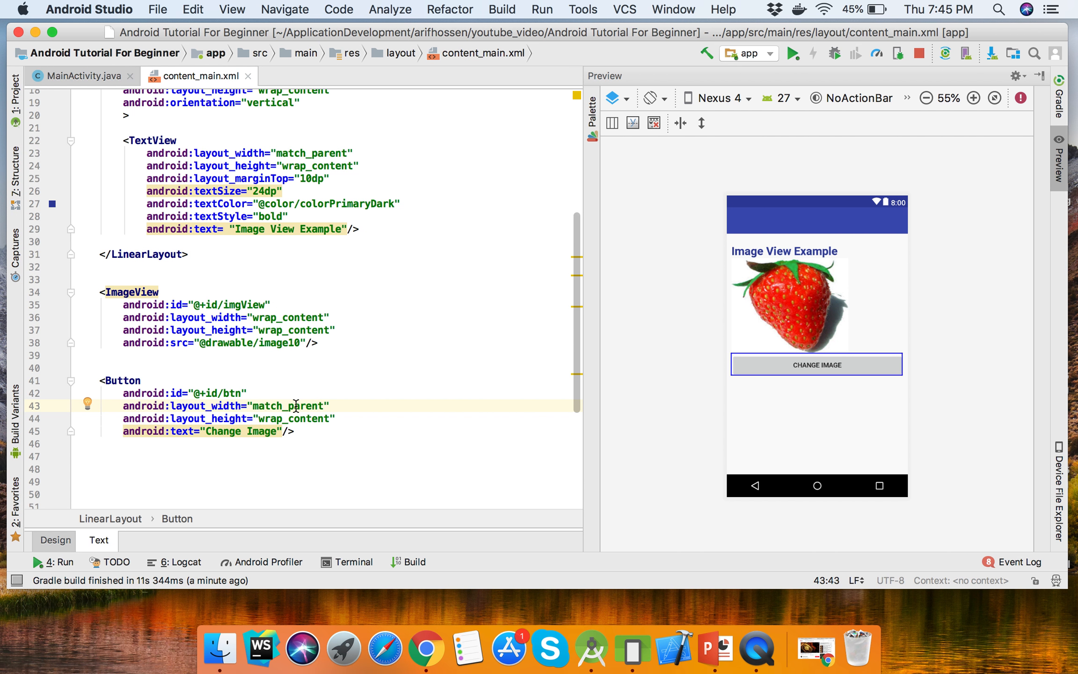
key("super+z")
key("super+z")
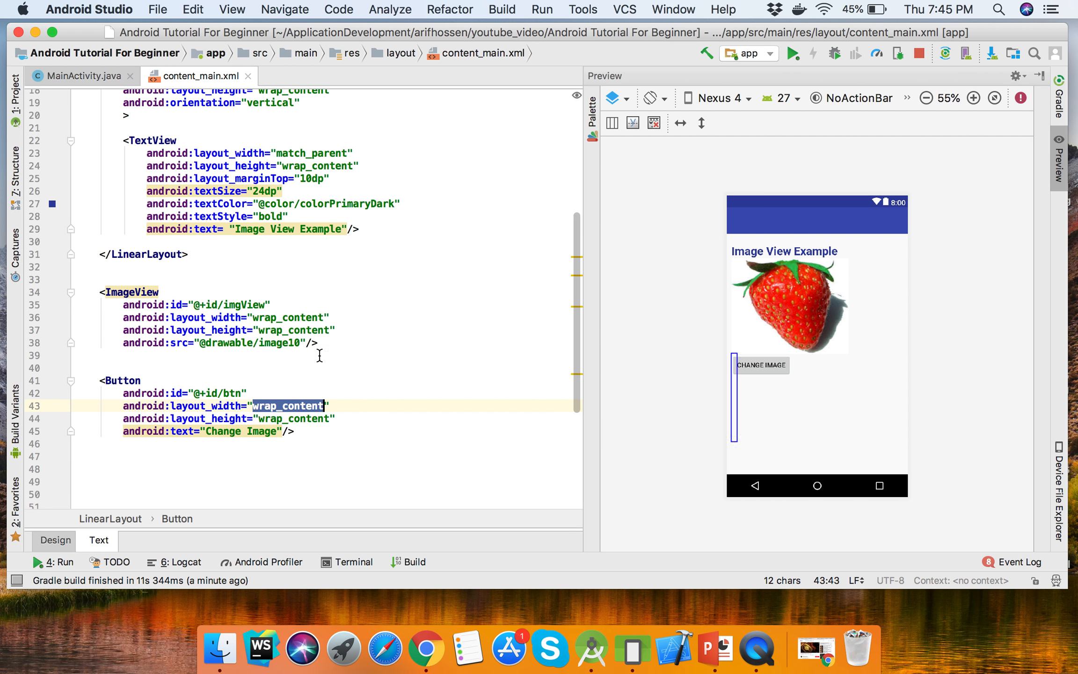
- Set the ImageView's layout_width to match_parent and its layout_height to wrap_content
double_click(308, 317)
type("m")
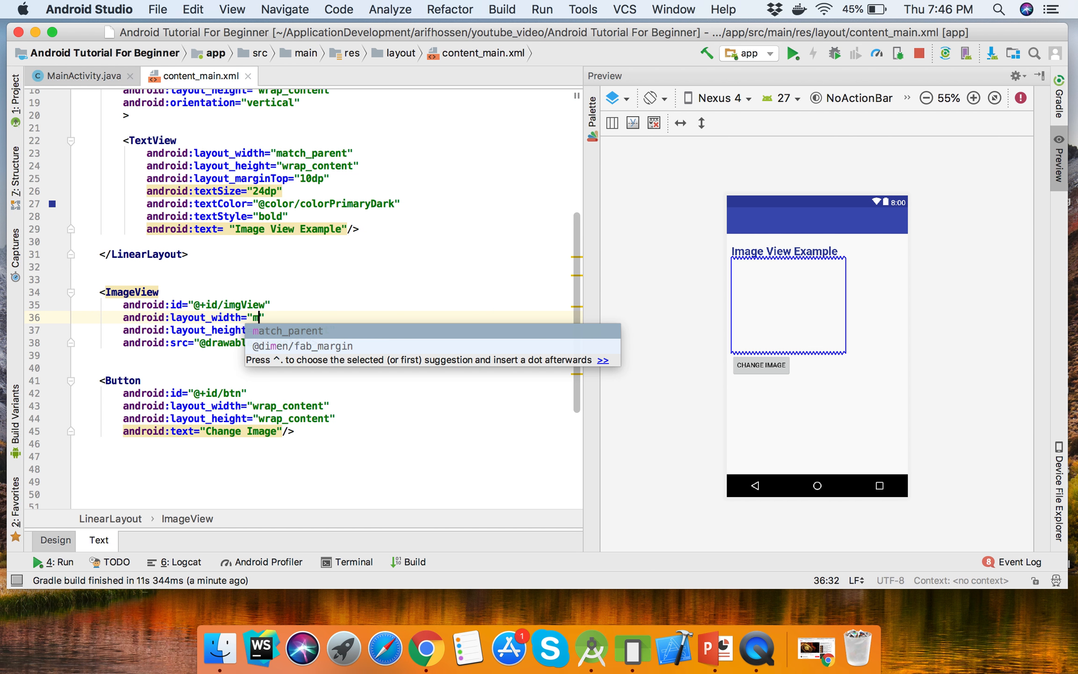
key("Return")
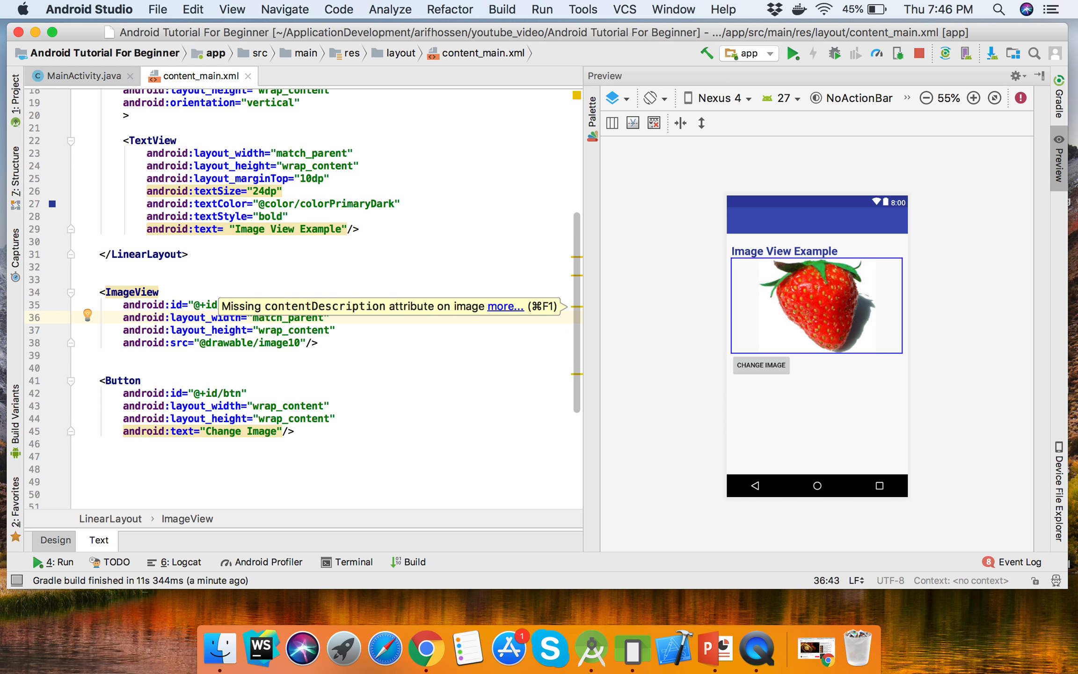
left_click(385, 329)
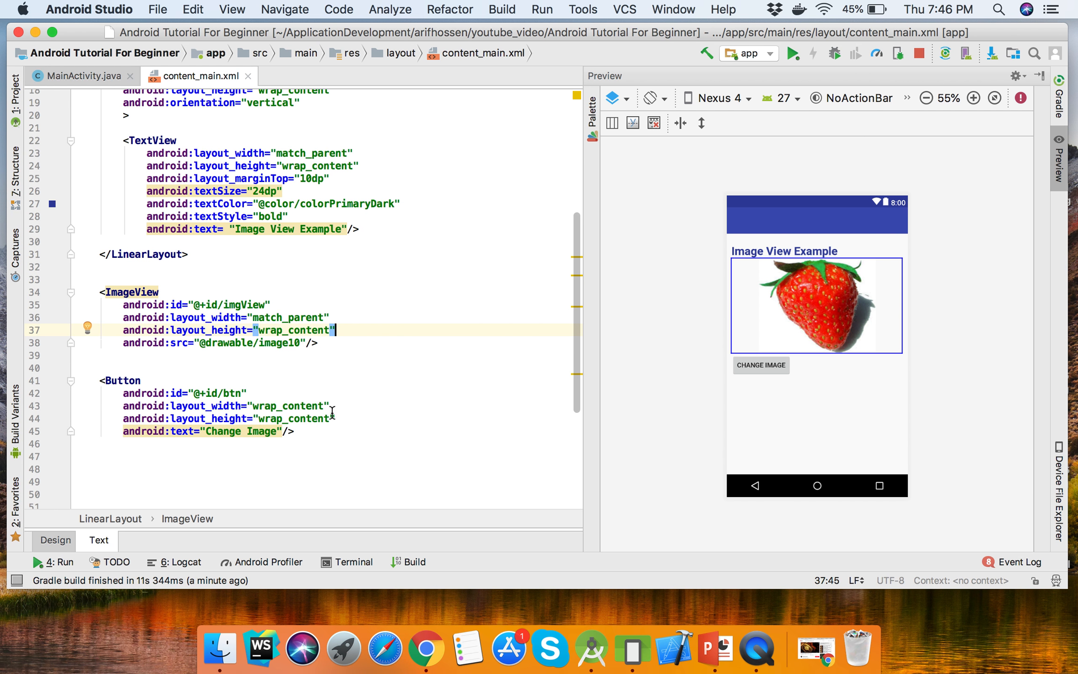
double_click(314, 317)
- Add android:layout_margin of 20dp to the ImageView via autocomplete
left_click(344, 329)
key("Return")
type("mar")
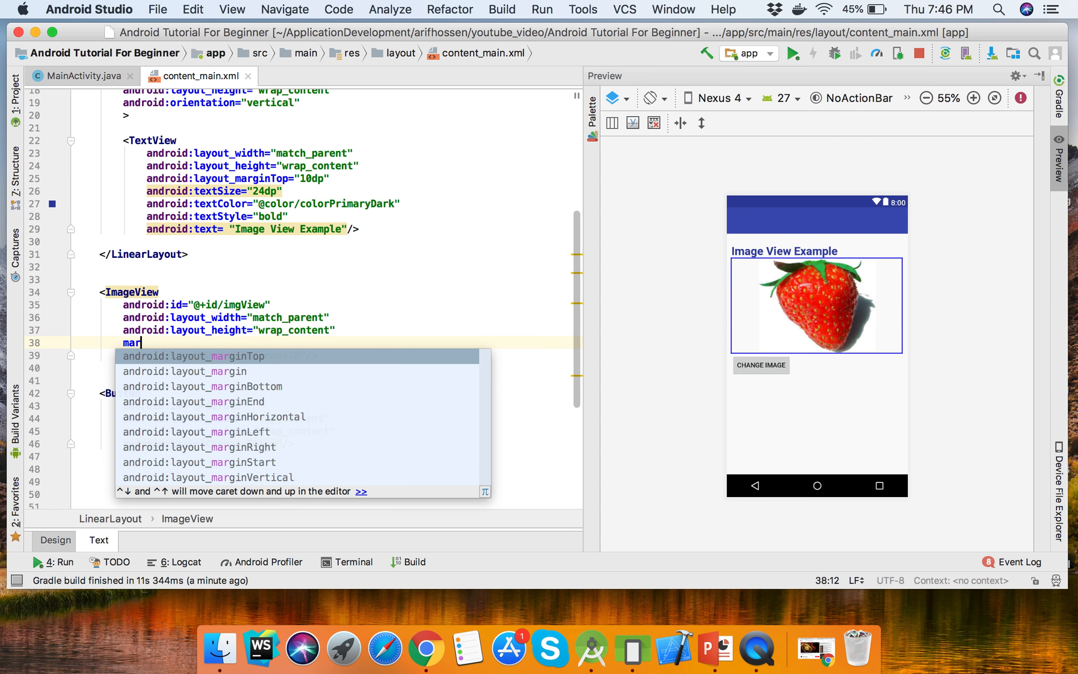
key("Down")
key("Return")
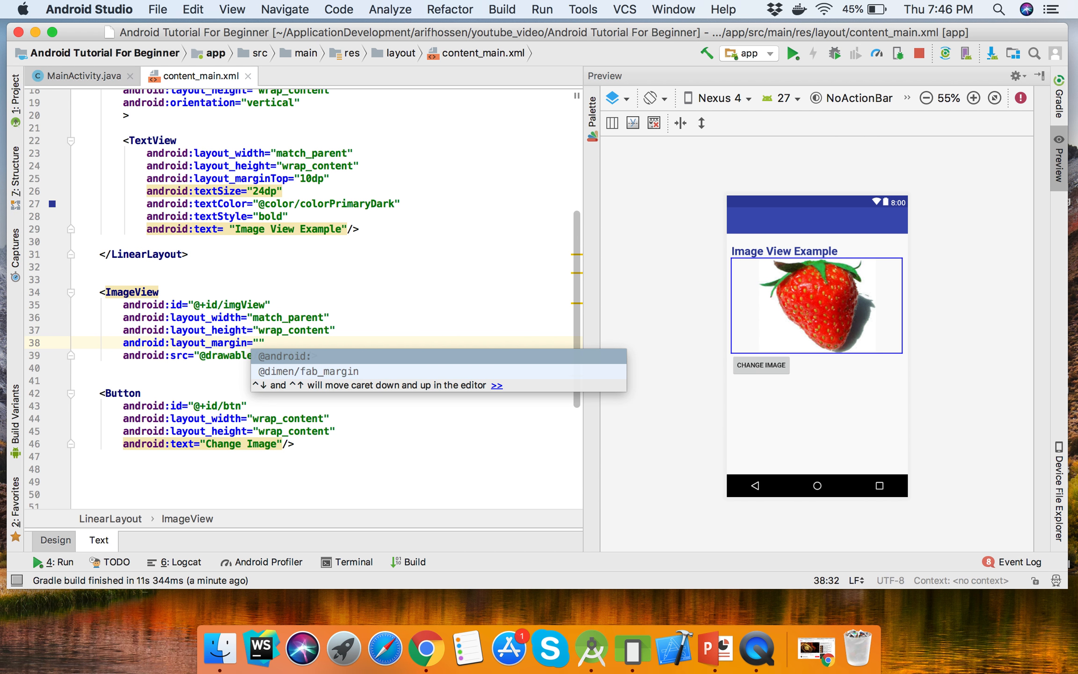
type("20dp")
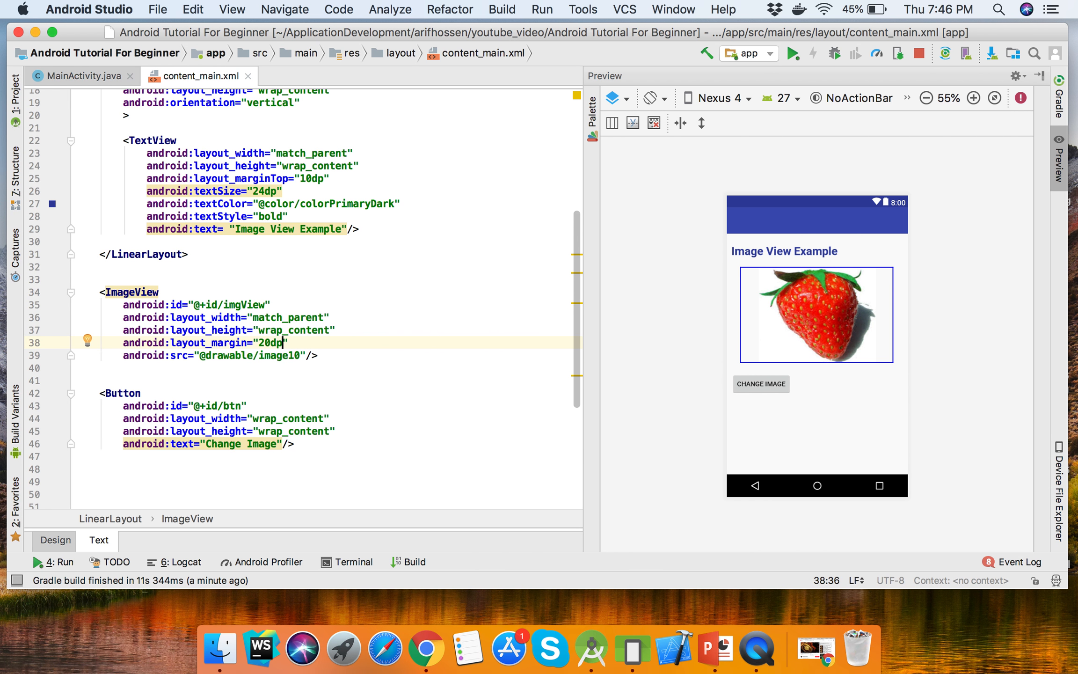
left_click(289, 344)
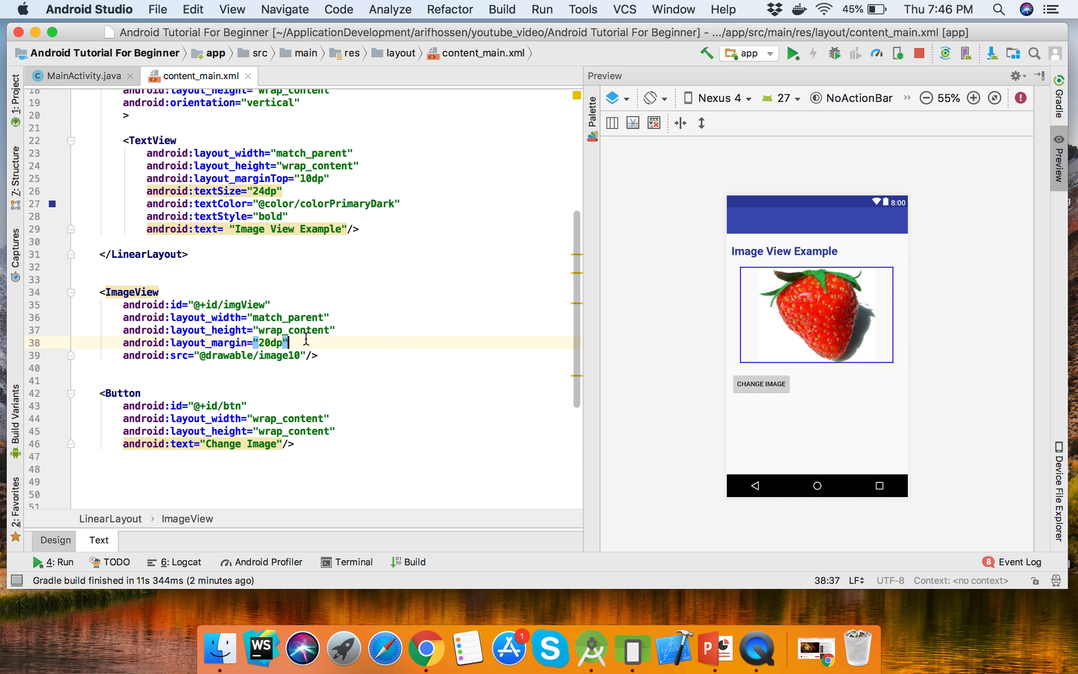
key("Return")
type("ba")
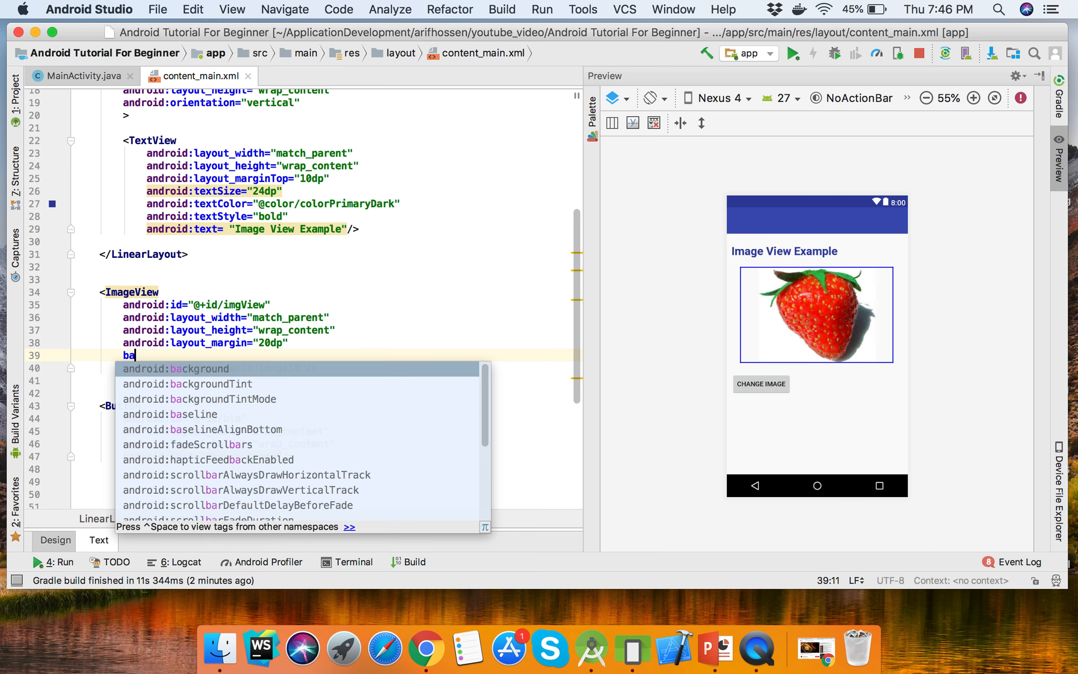
key("Return")
type("android:background=\"@drawable/image1\"")
key("Return")
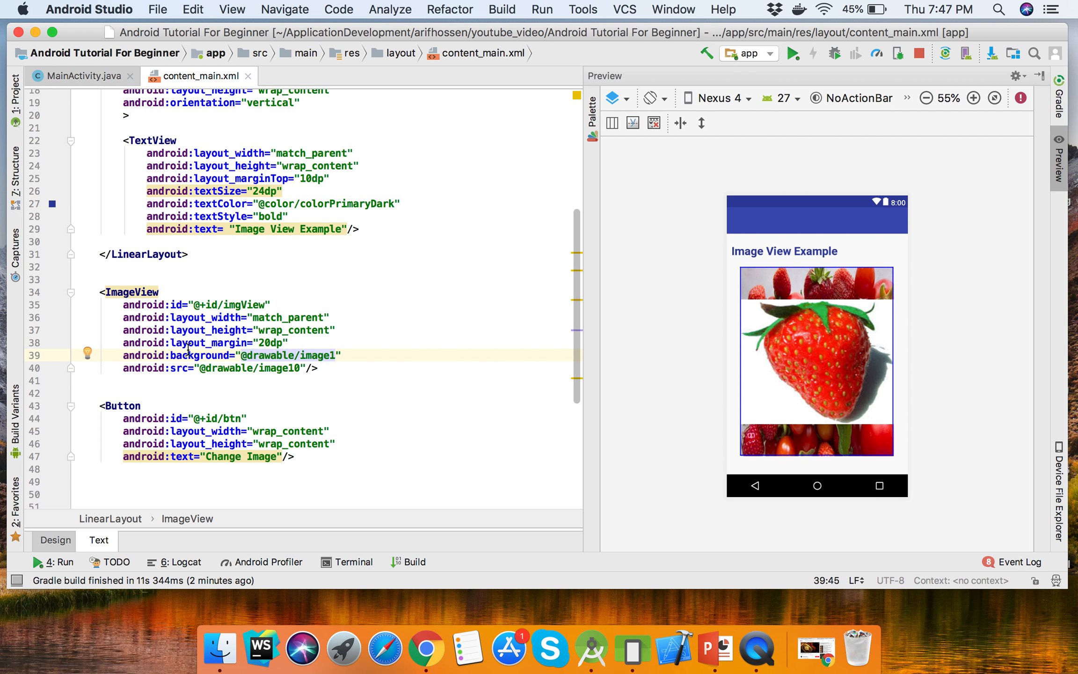
double_click(305, 317)
- Change the ImageView's layout_width back to wrap_content
key("BackSpace")
type("w")
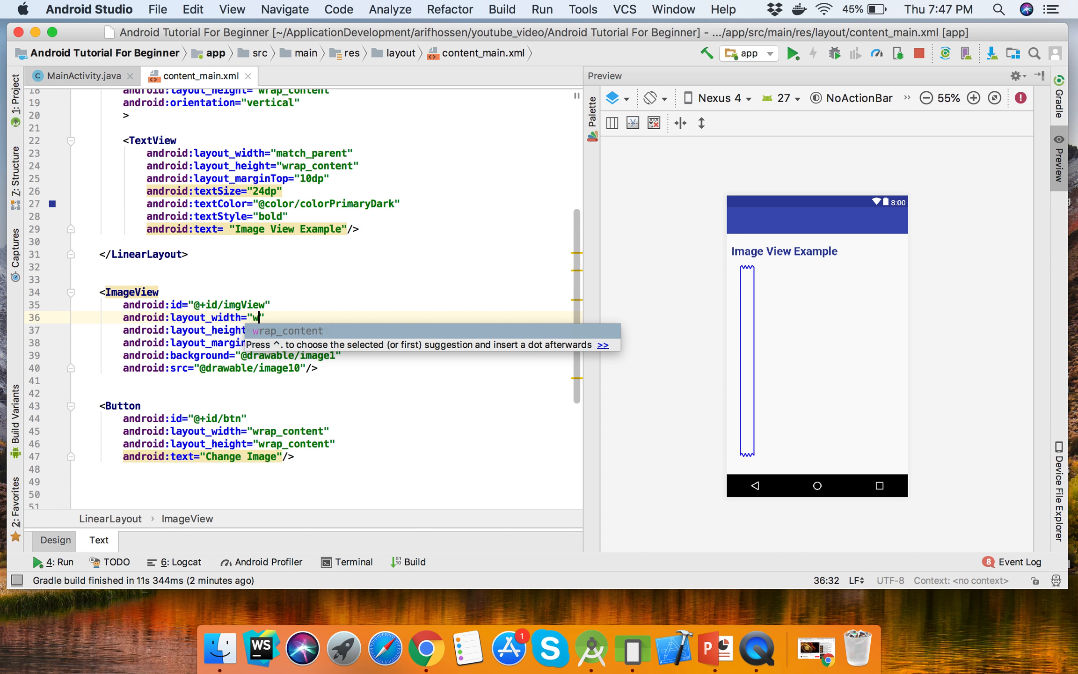
key("Return")
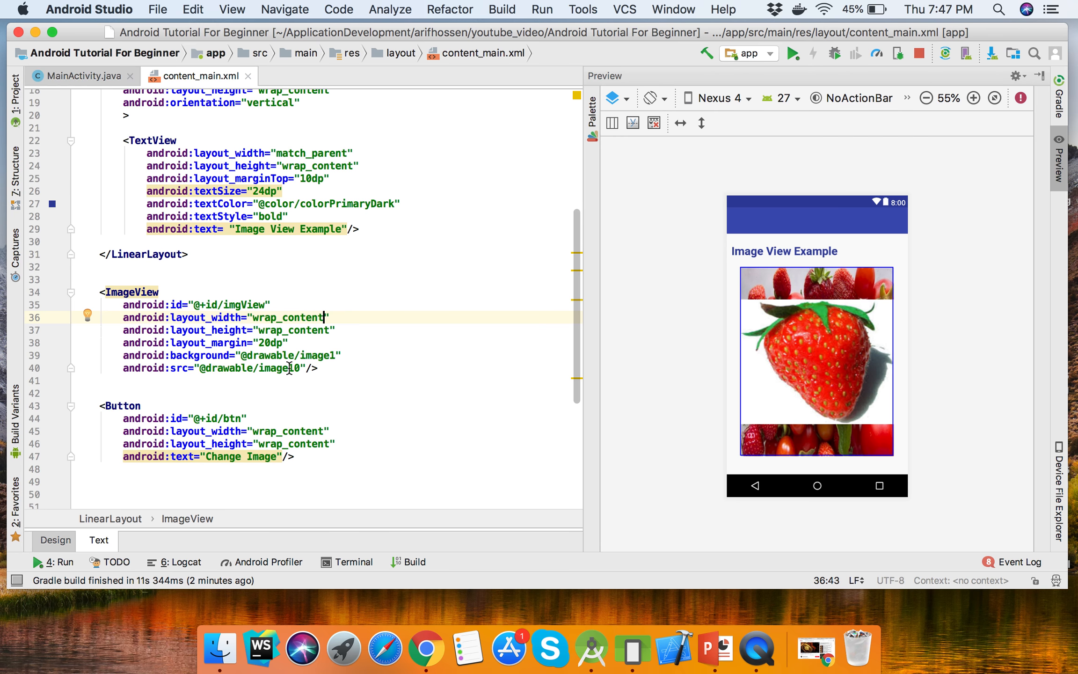
double_click(304, 330)
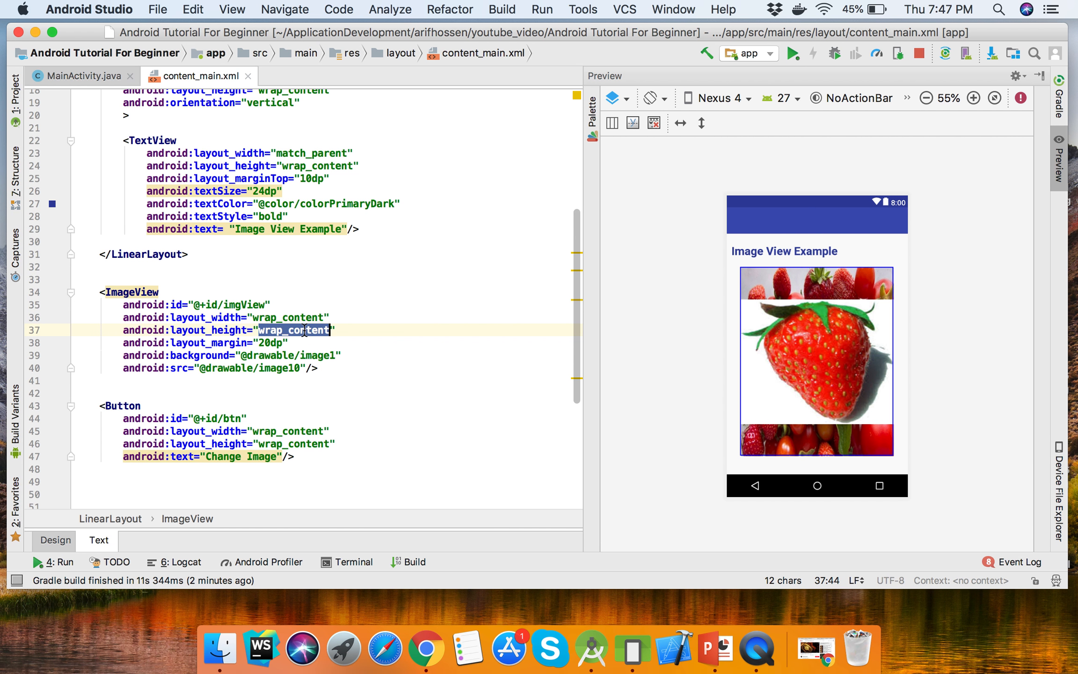
- Delete the ImageView's android:background line and ready a new attribute line
left_click_drag(342, 355, 32, 354)
key("BackSpace")
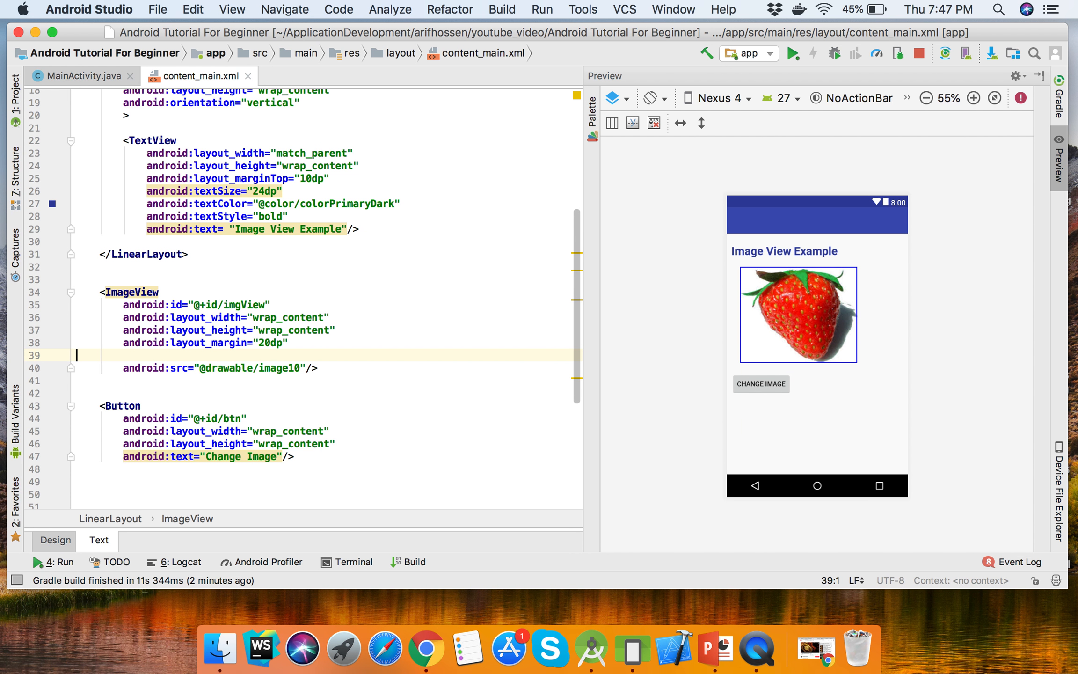
key("BackSpace")
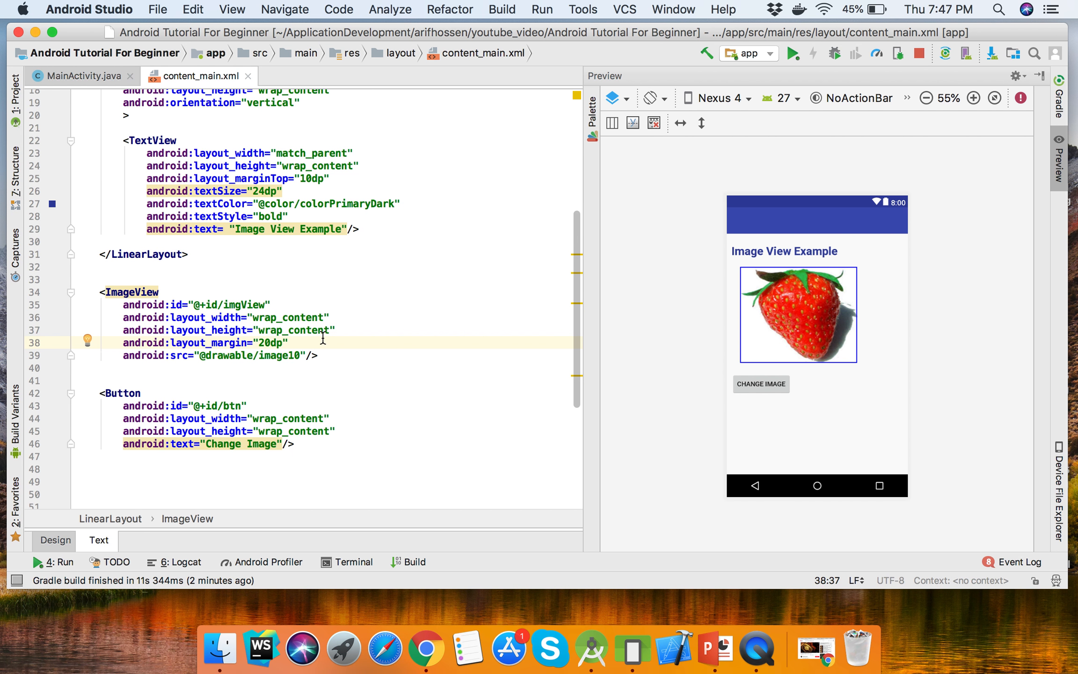
key("Return")
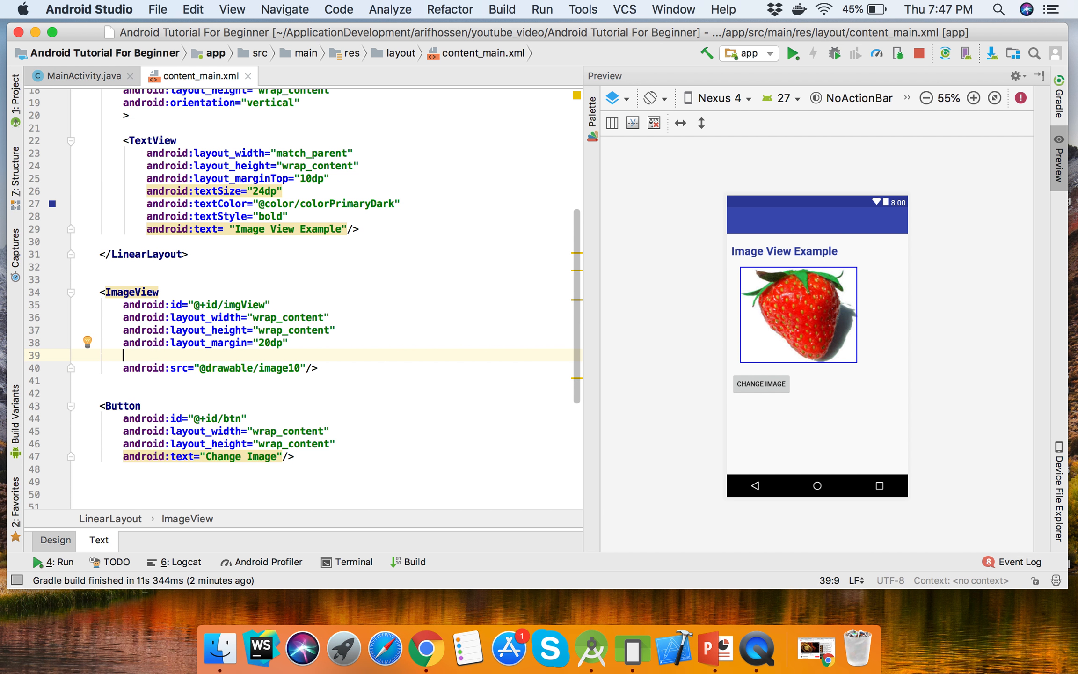
type("sc")
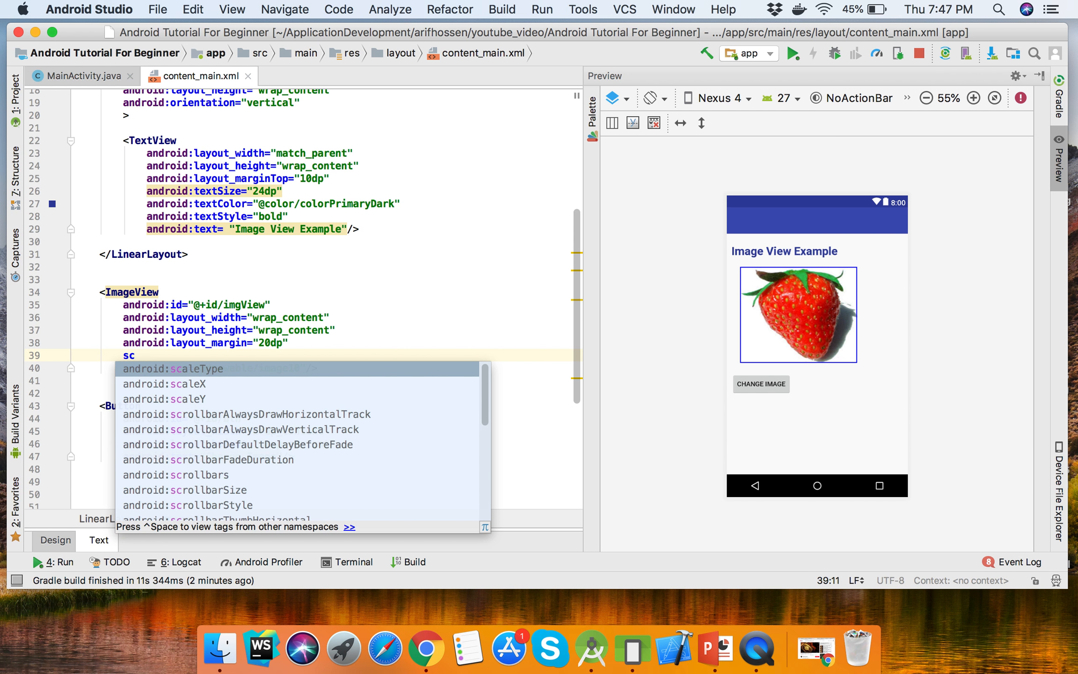
- Give the ImageView android:scaleType fitXY and launch the app again
key("Return")
key("Down")
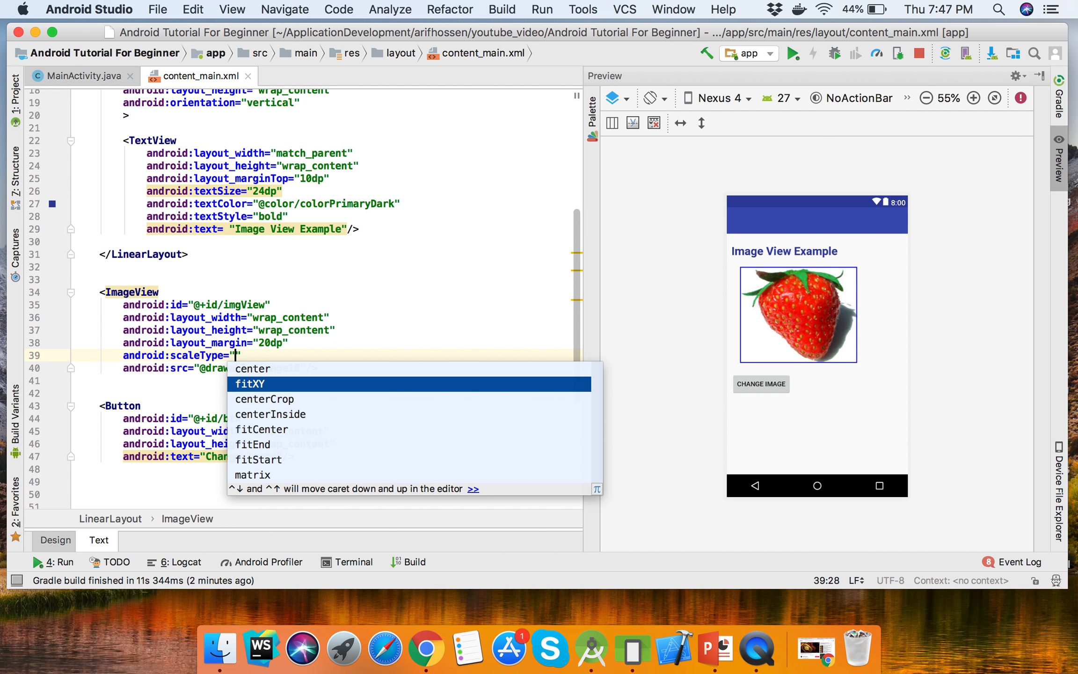
key("Return")
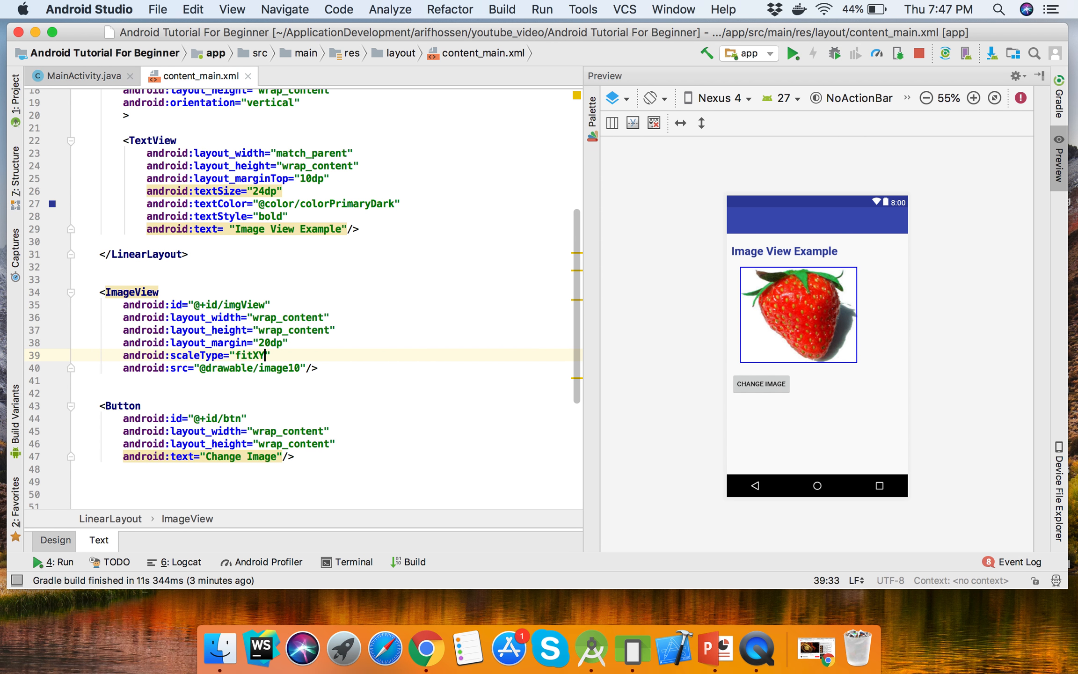
left_click(793, 54)
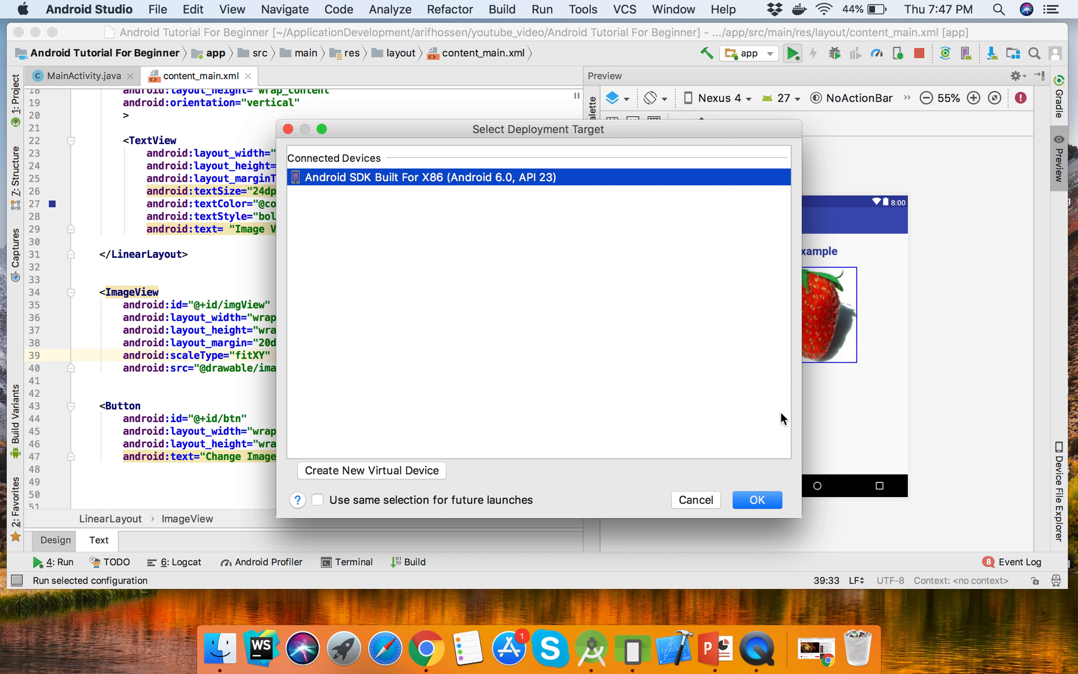
- Deploy to the connected emulator, view the strawberry screen, then return to the layout code
left_click(757, 500)
left_click(664, 644)
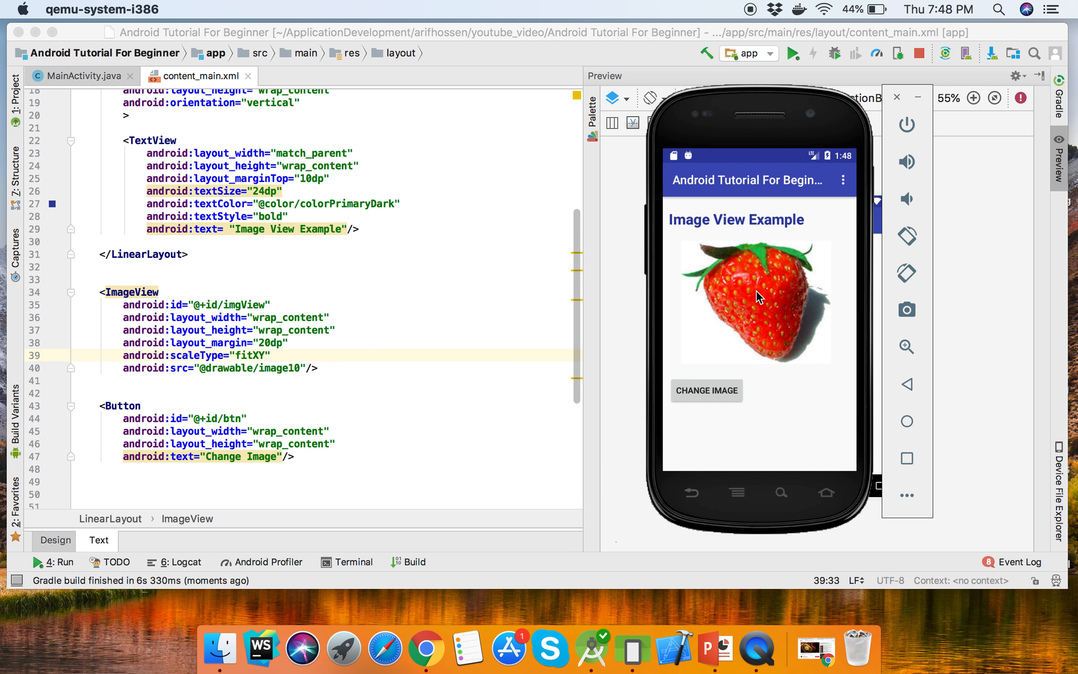
left_click(384, 354)
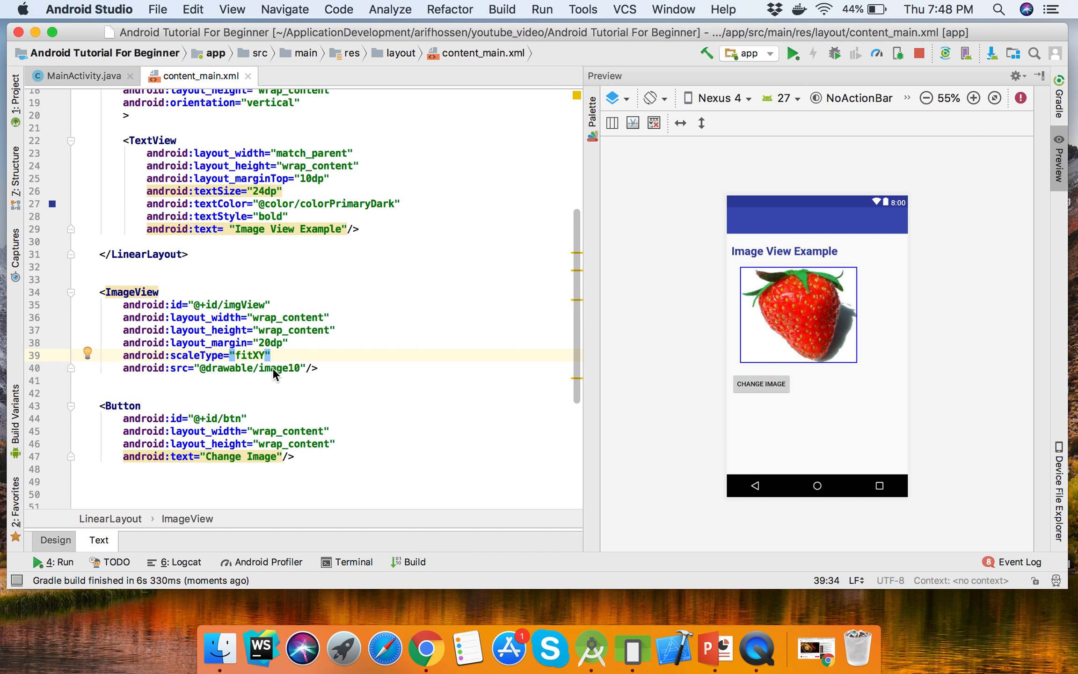
- Remove the ImageView's src attribute, leaving it without an initial picture
left_click_drag(305, 369, 123, 368)
key("BackSpace")
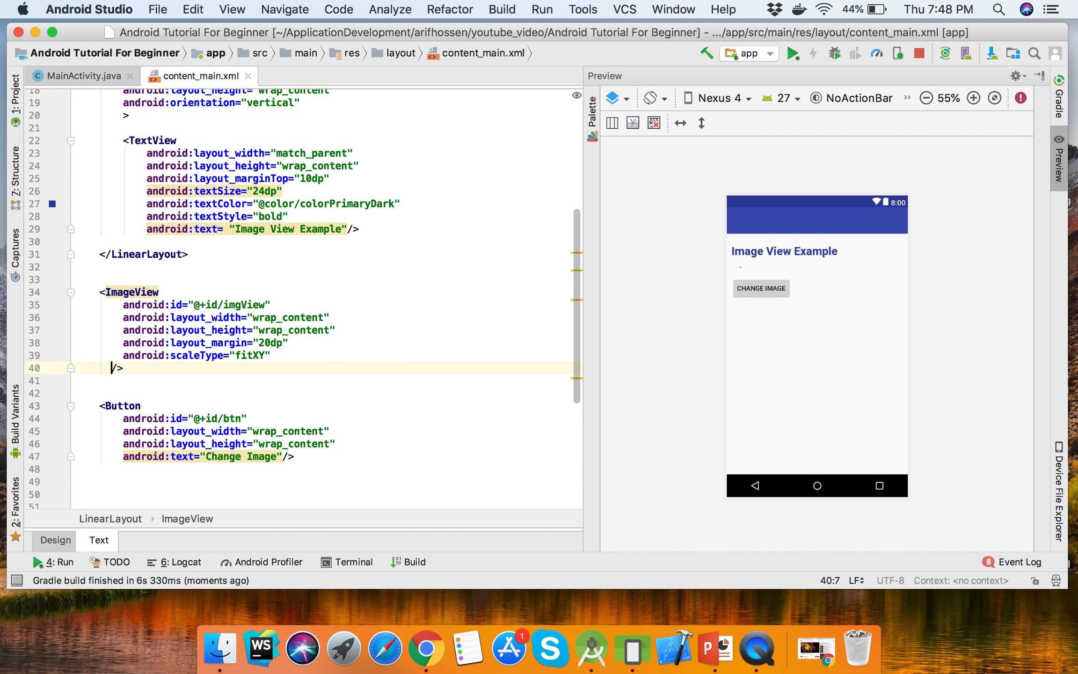
double_click(239, 304)
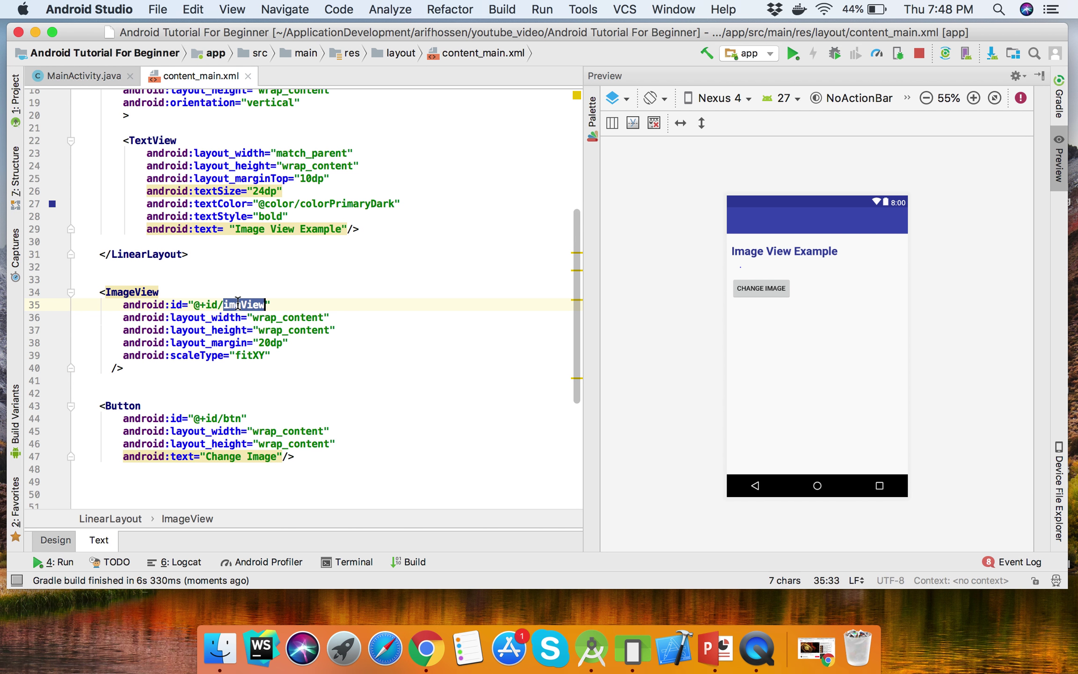
double_click(315, 318)
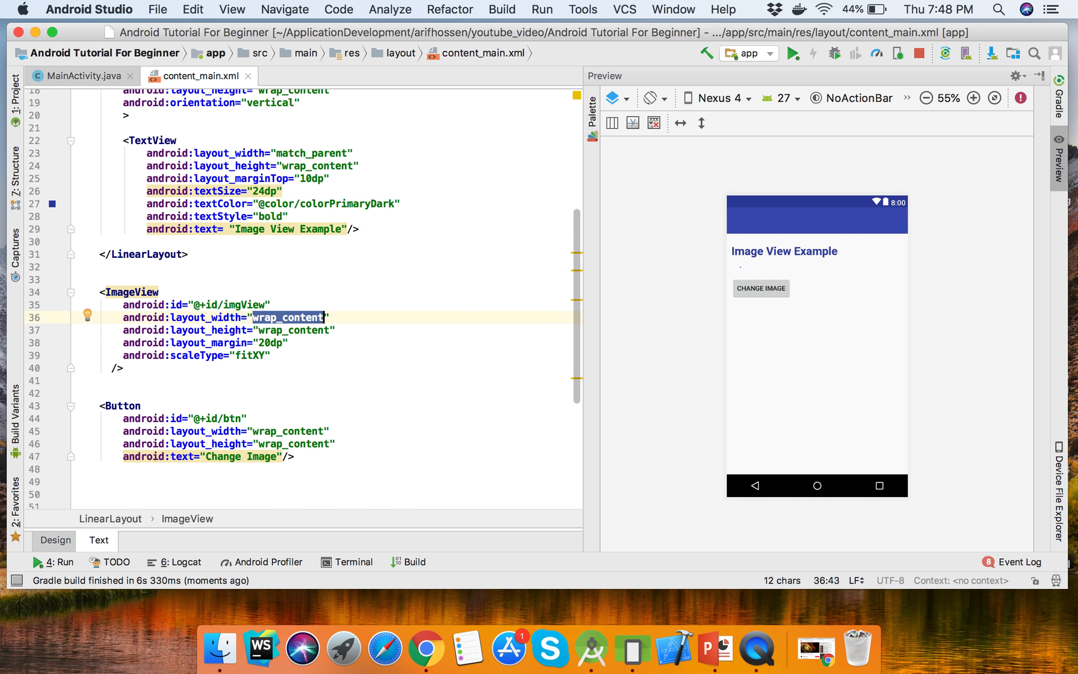
type("100dp")
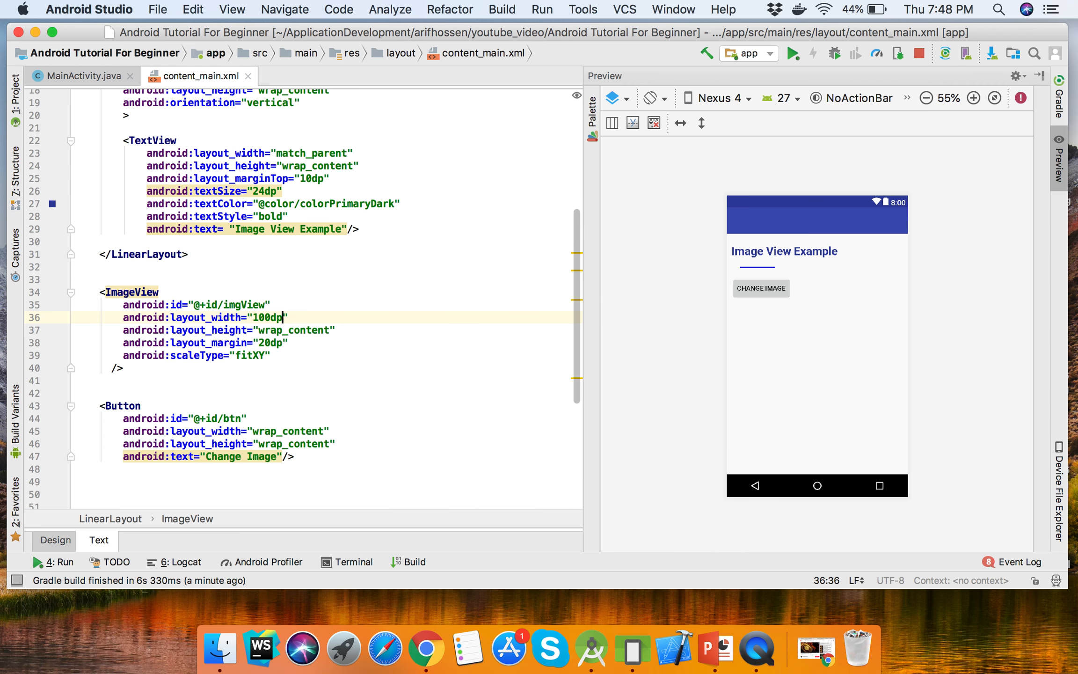
- Set the ImageView to 200dp by 200dp and switch to MainActivity.java
left_click(290, 330)
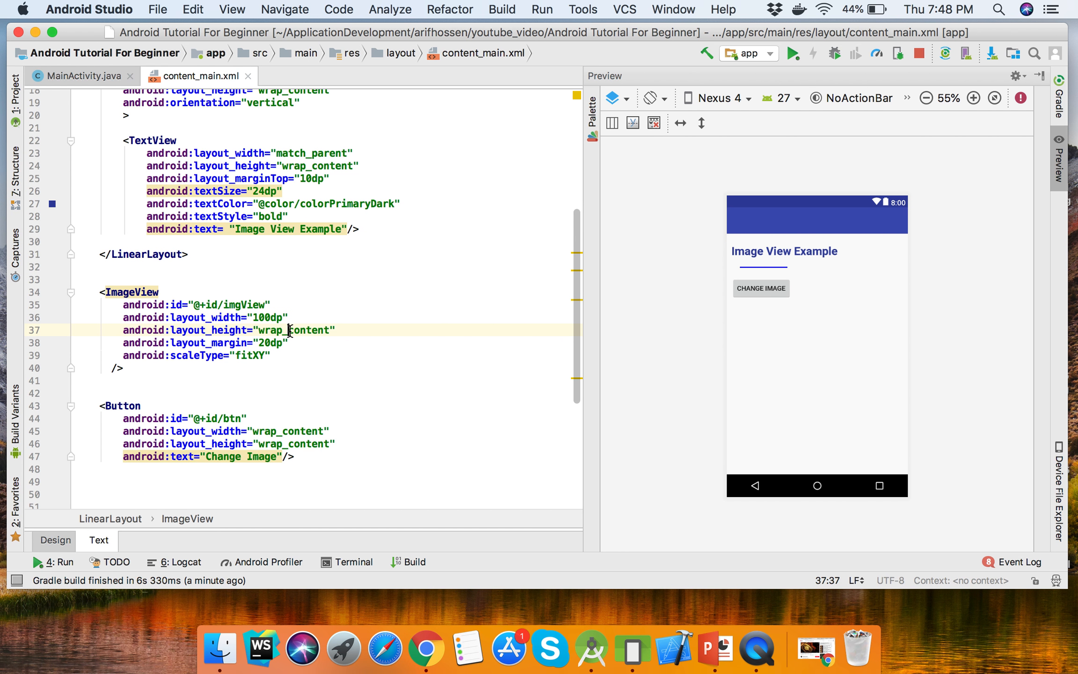
double_click(289, 331)
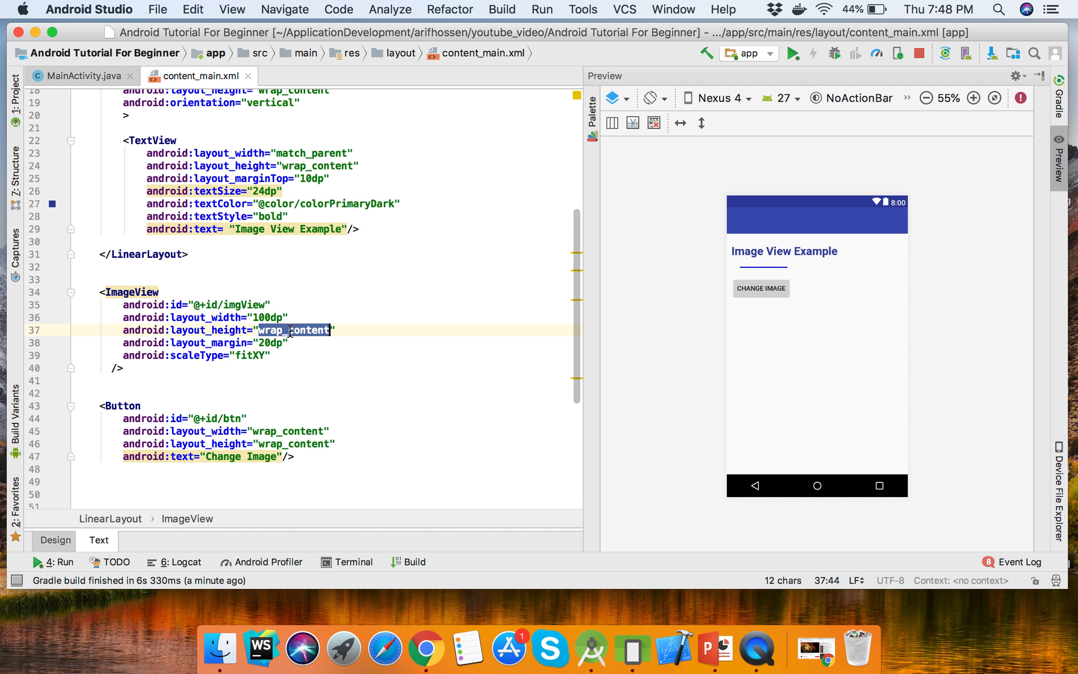
type("100")
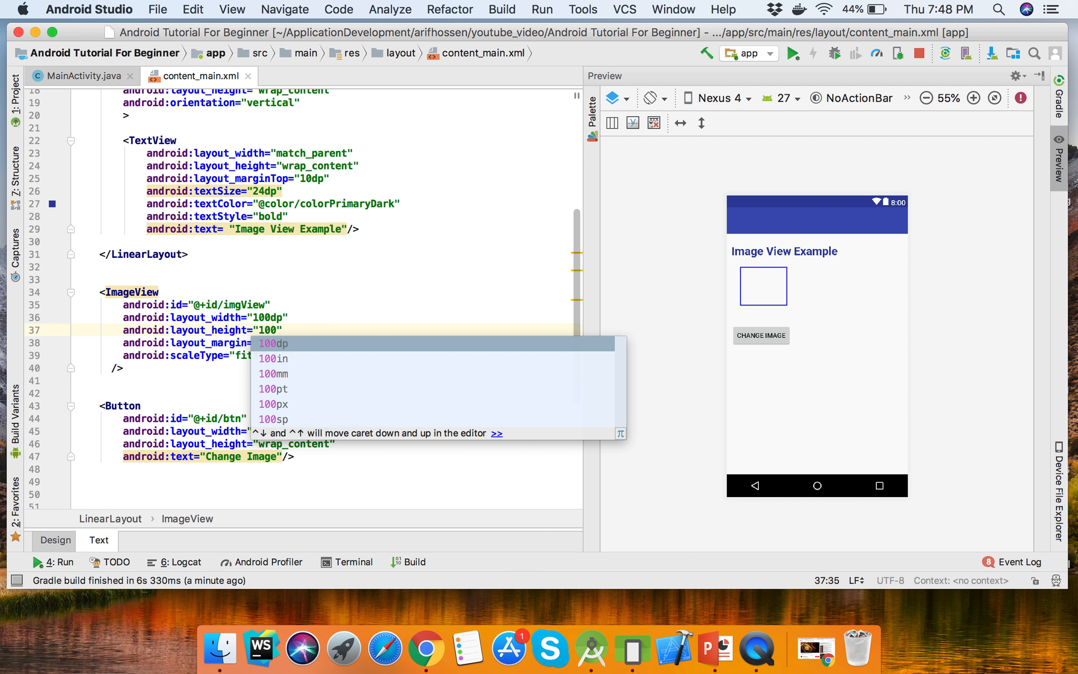
type("dp")
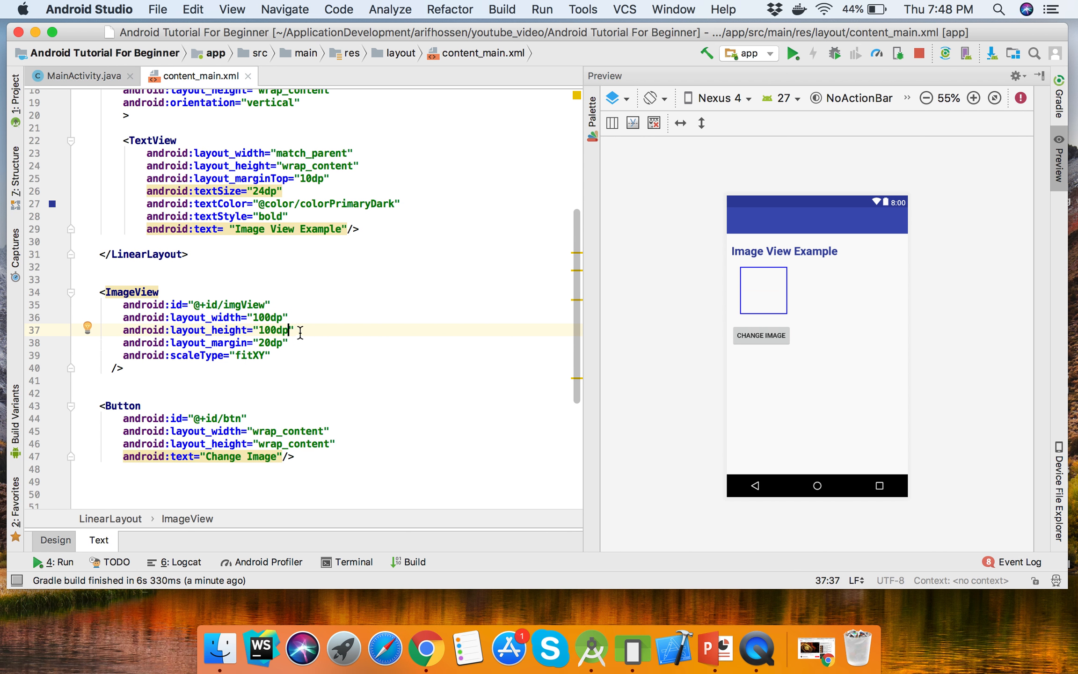
left_click_drag(263, 318, 257, 330)
type("2")
key("Escape")
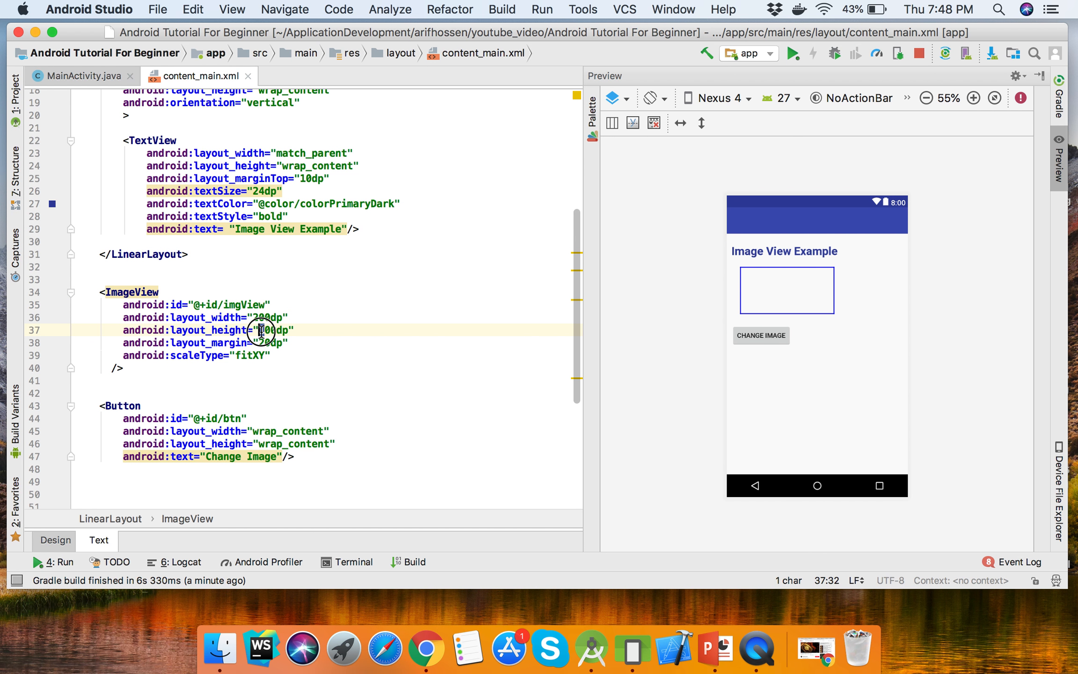
type("2")
key("Escape")
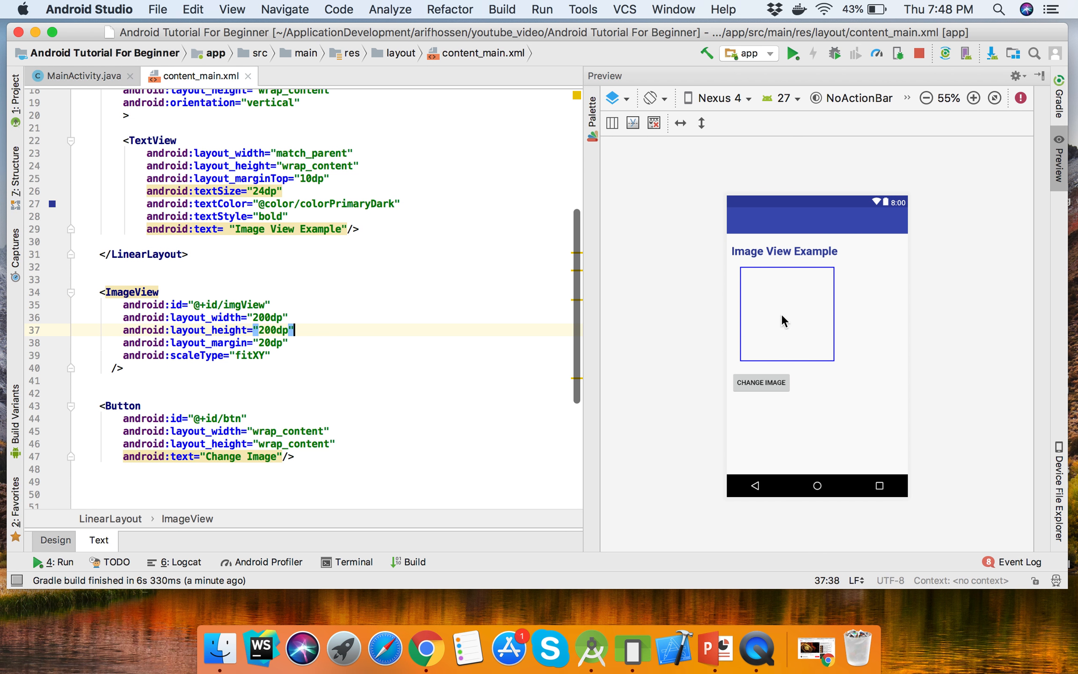
left_click(354, 350)
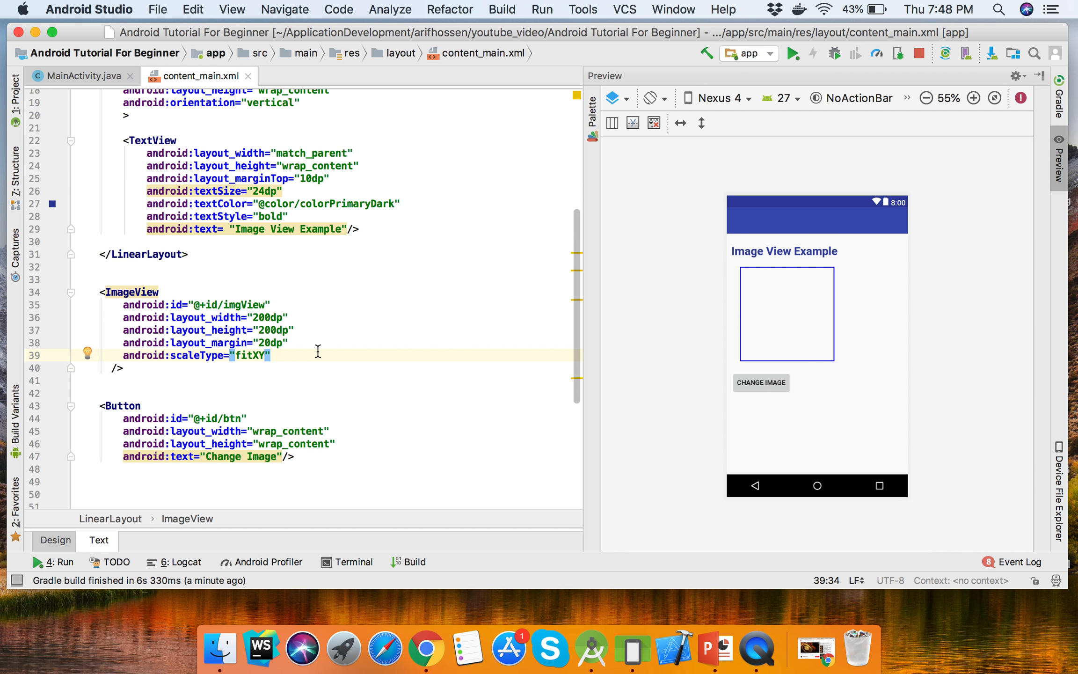
left_click(84, 74)
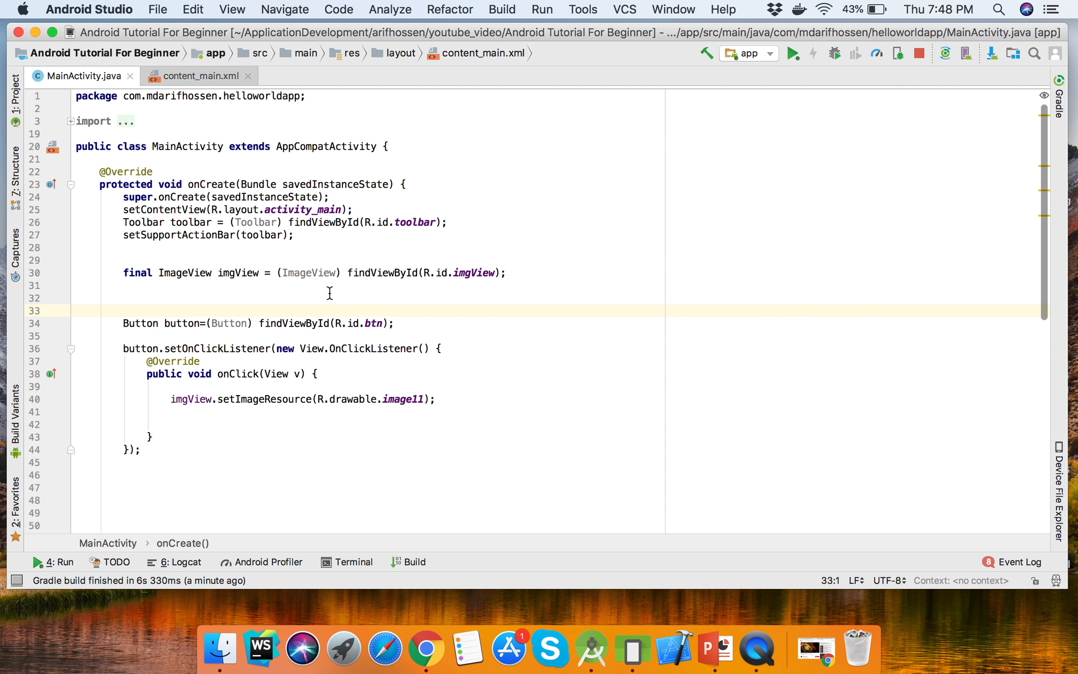
- Add imgView.setImageResource(R.drawable.image9); below the findViewById line using autocomplete
double_click(240, 272)
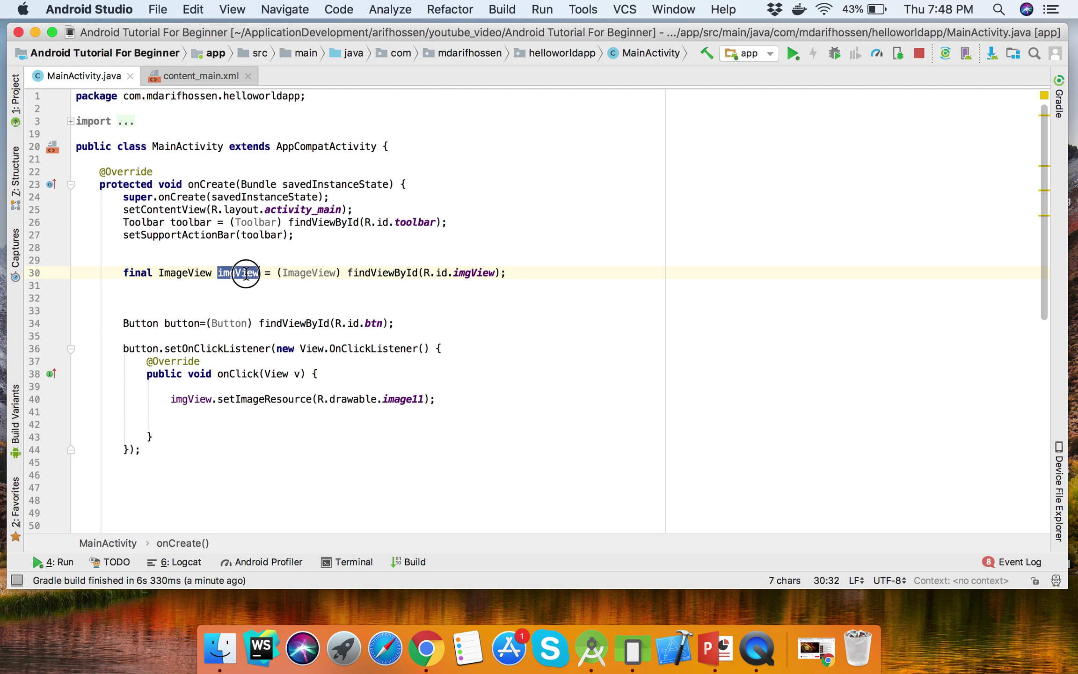
left_click(523, 273)
key("Return")
key("Return")
key("Return")
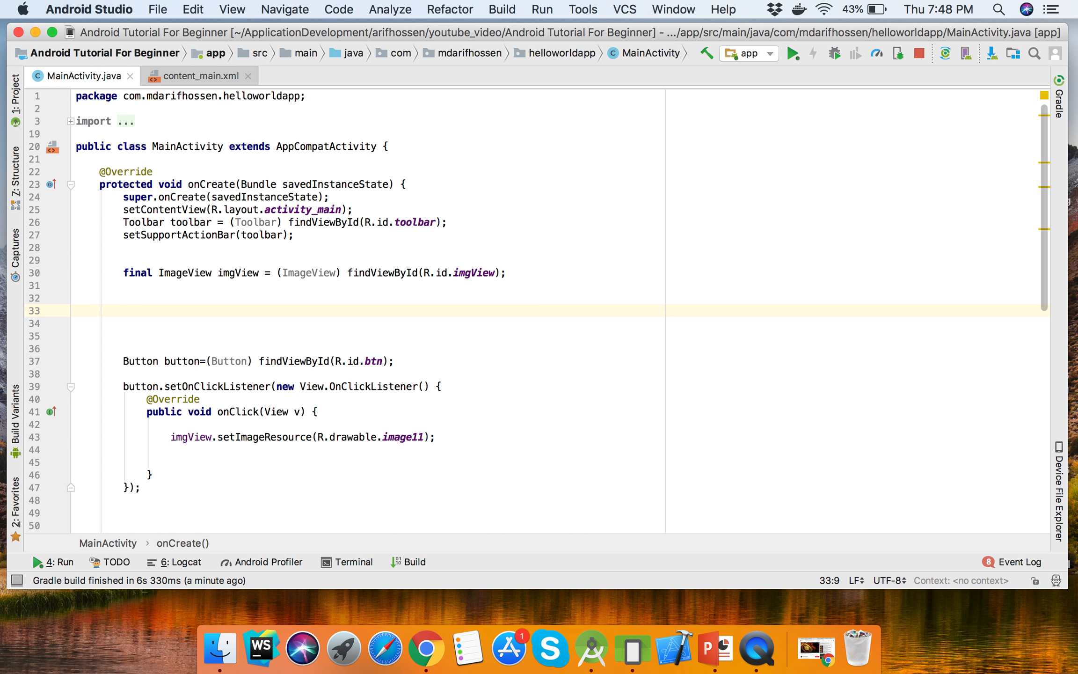
type("im")
key("Return")
type("imgView.")
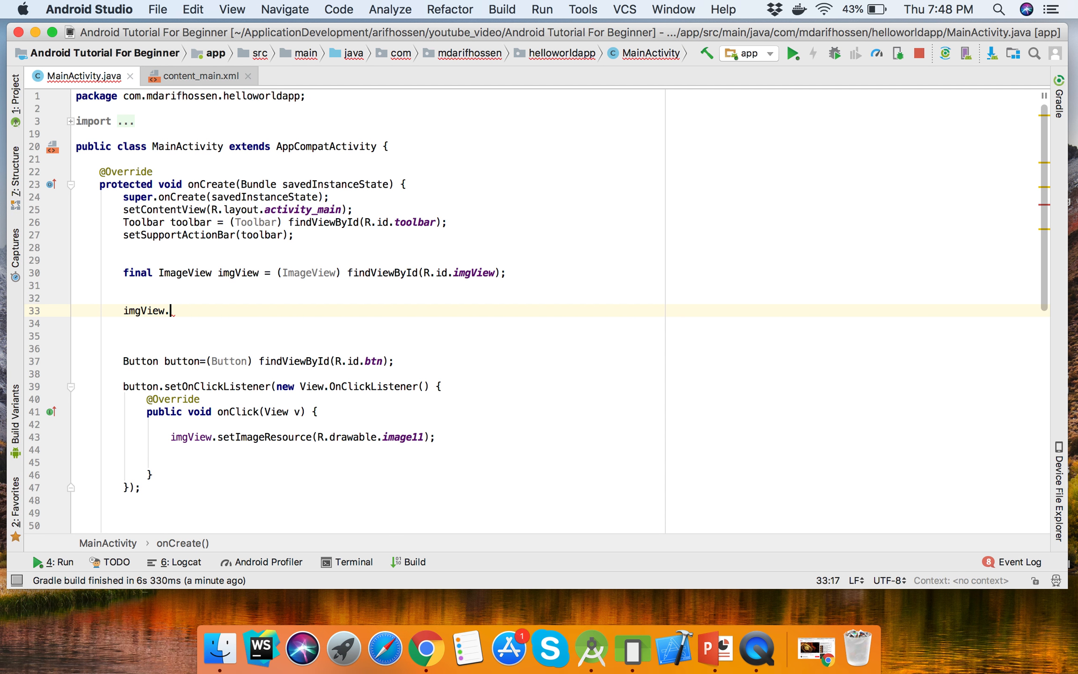
type("set")
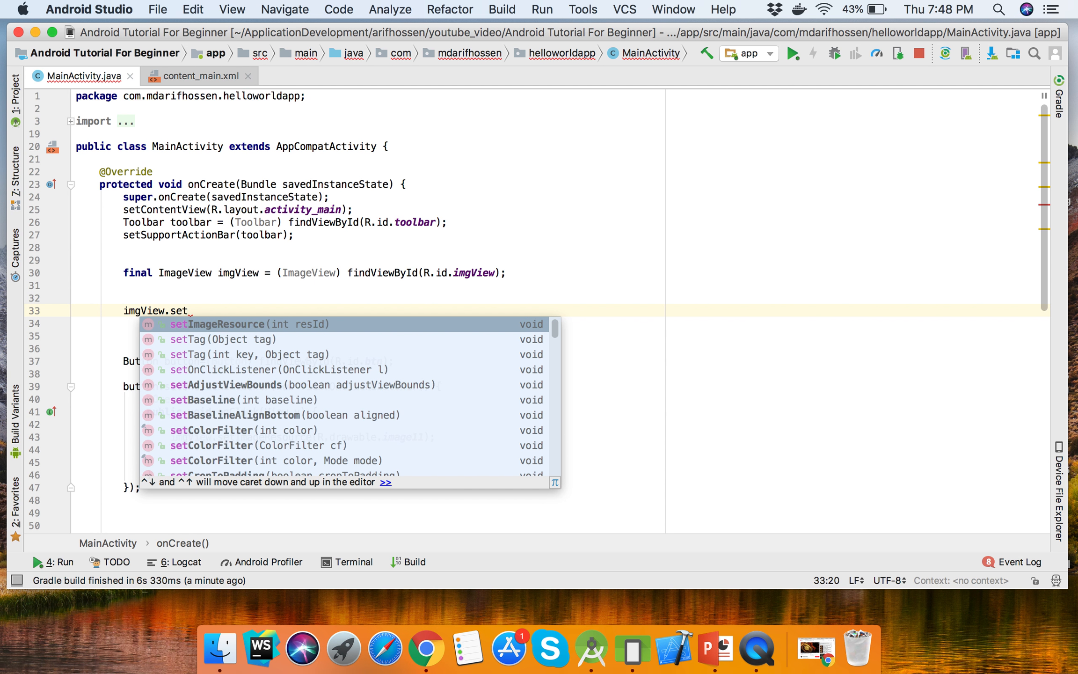
key("Return")
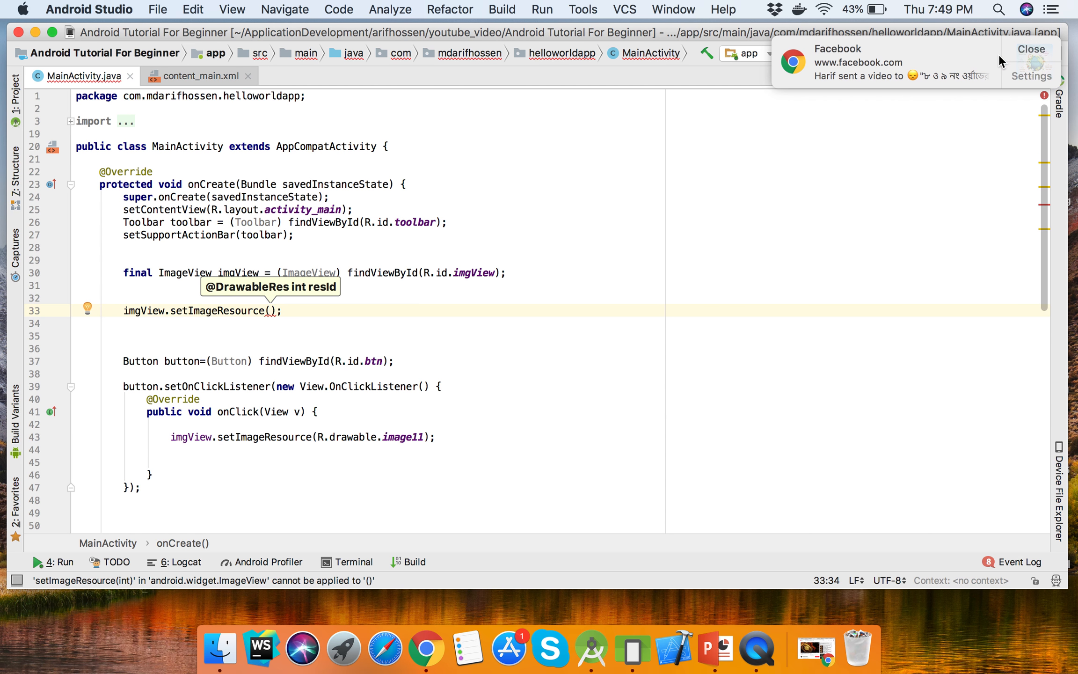
mouse_move(270, 311)
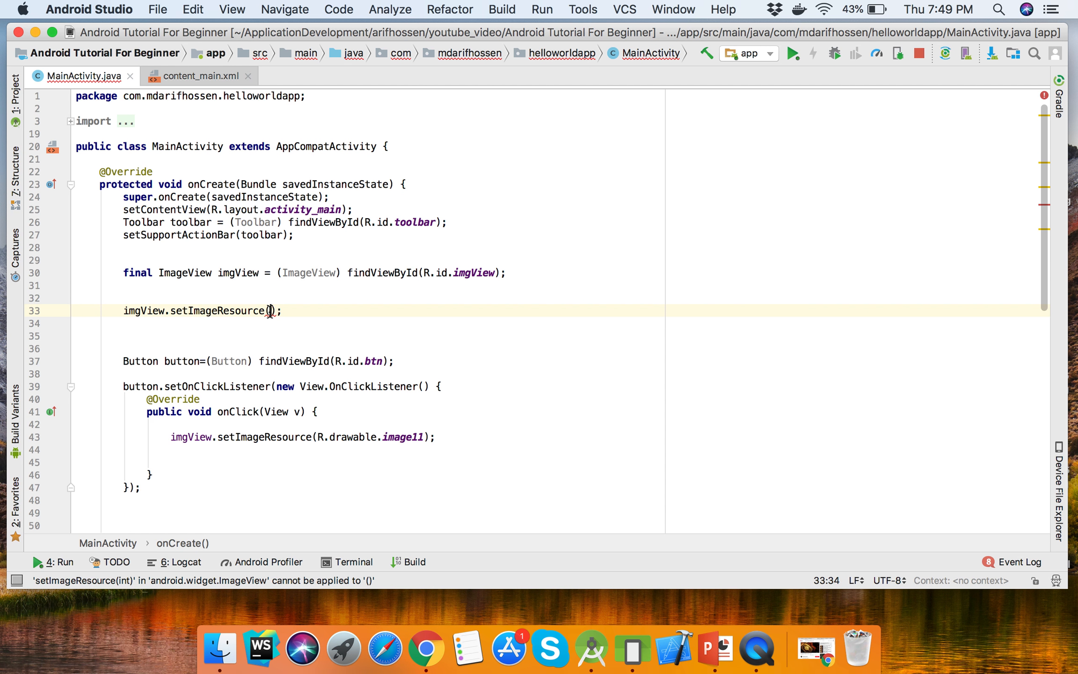
type("Re")
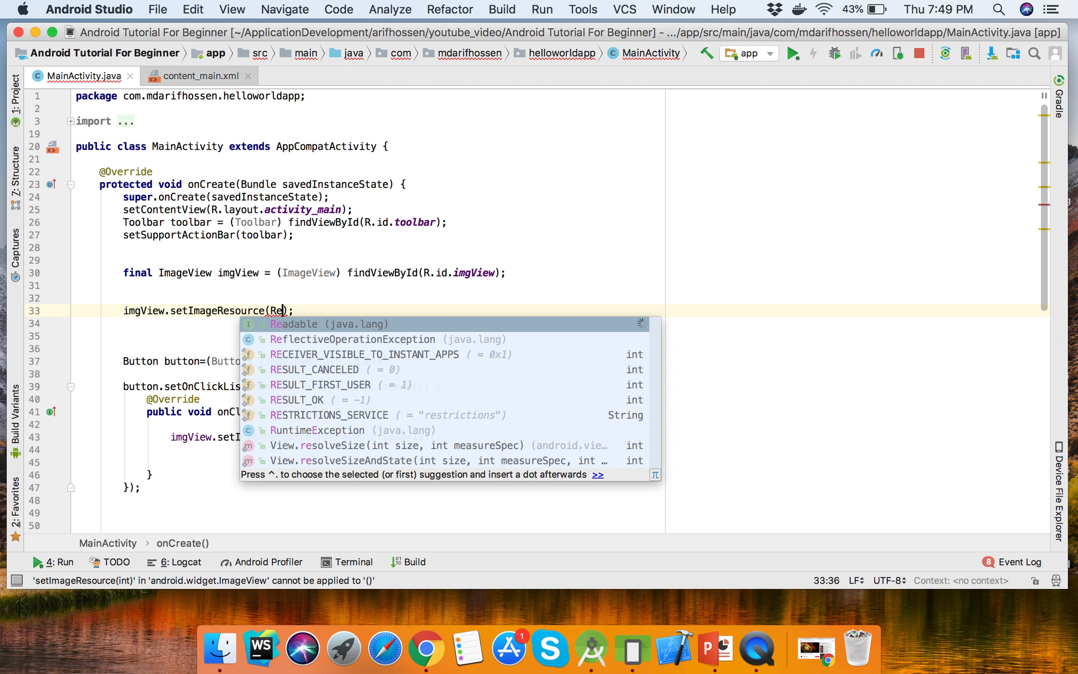
type(".")
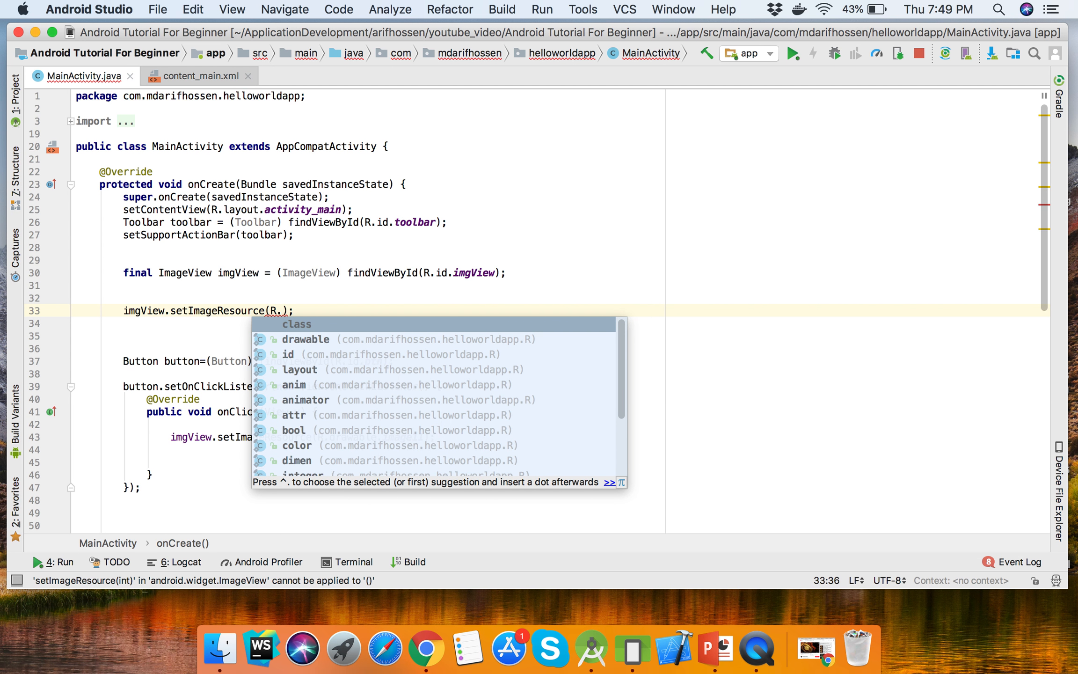
type("d")
key("Return")
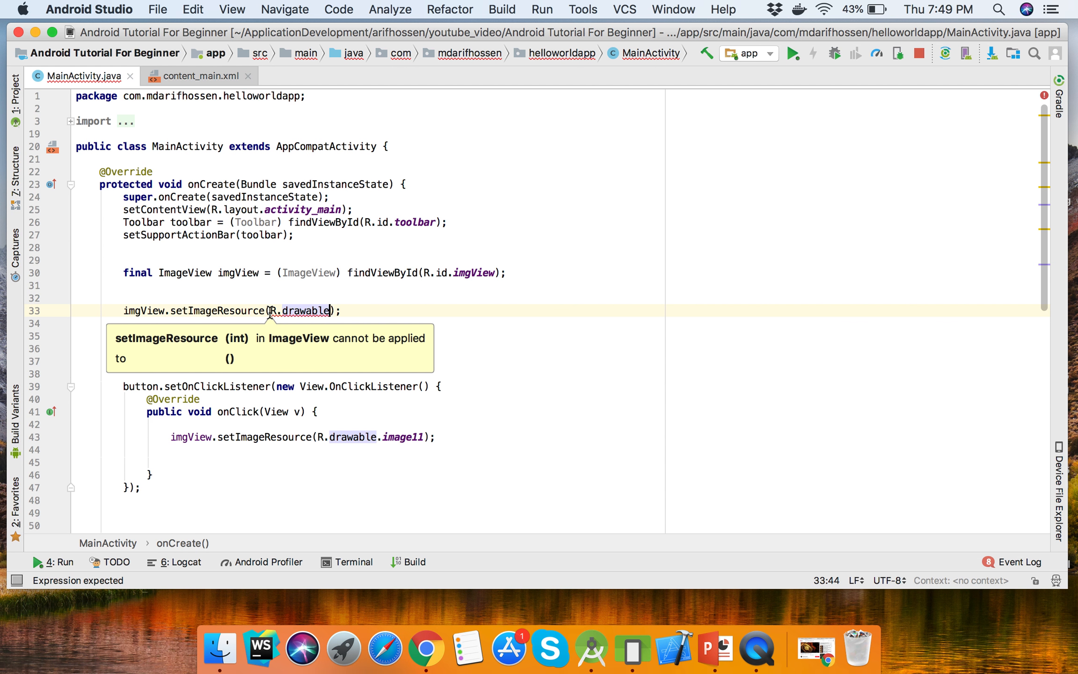
type(".")
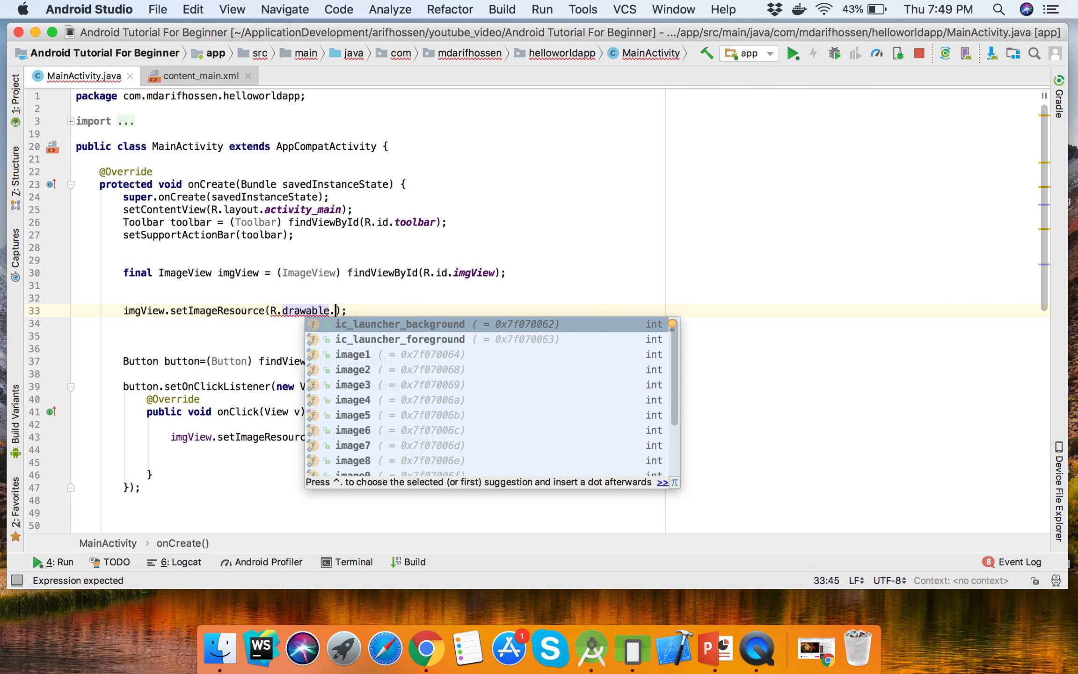
type("im")
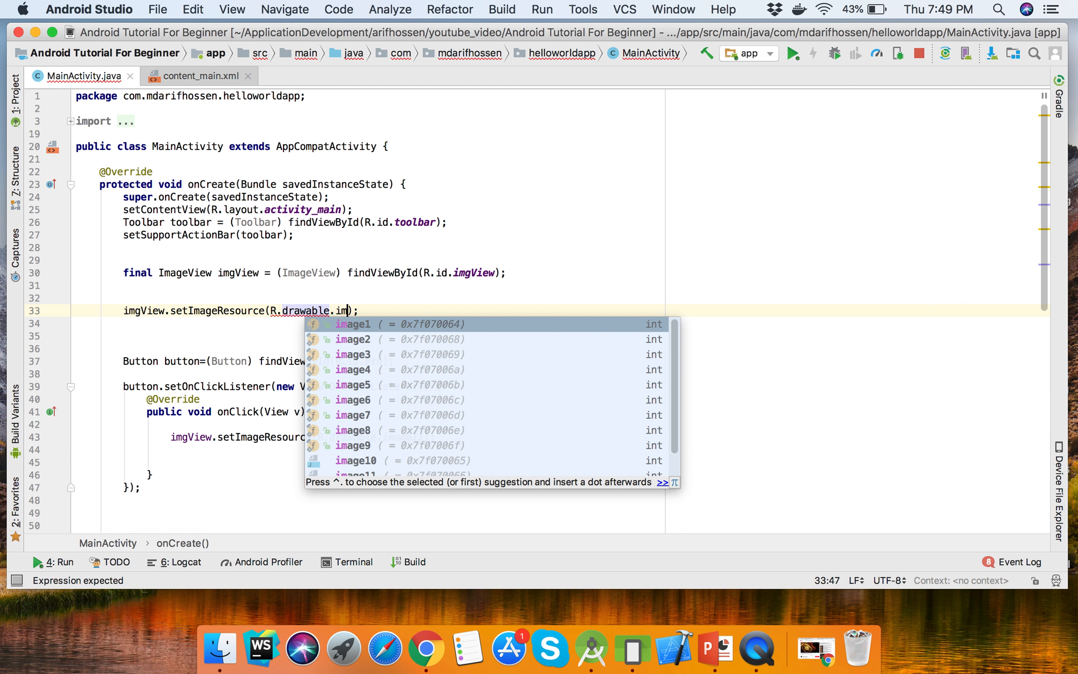
type("age")
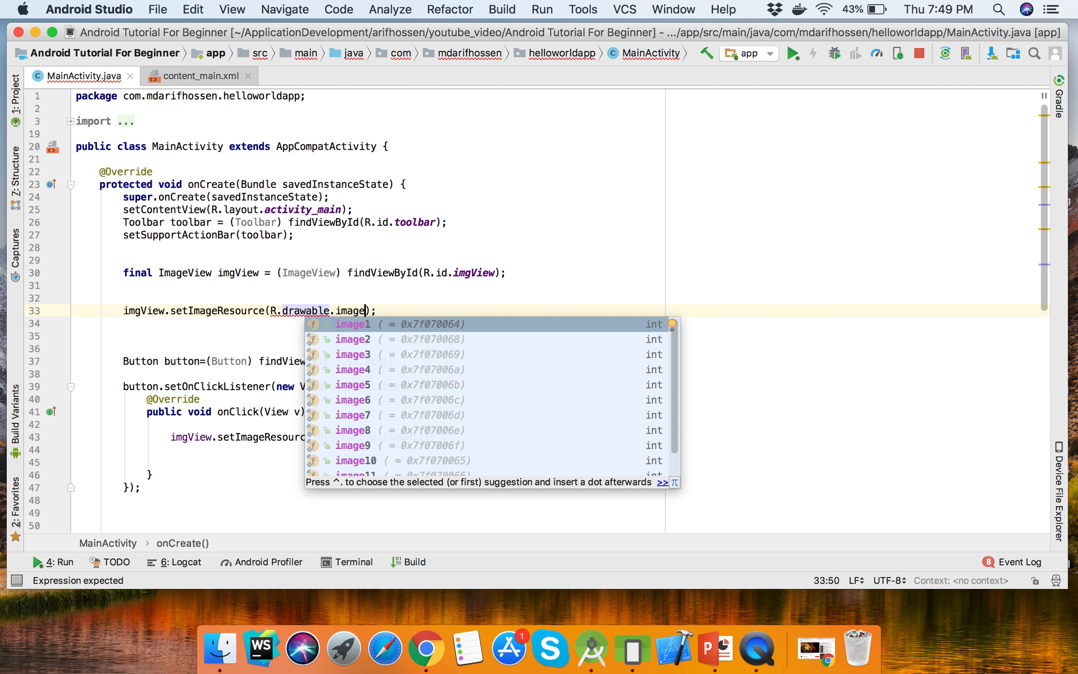
type("9")
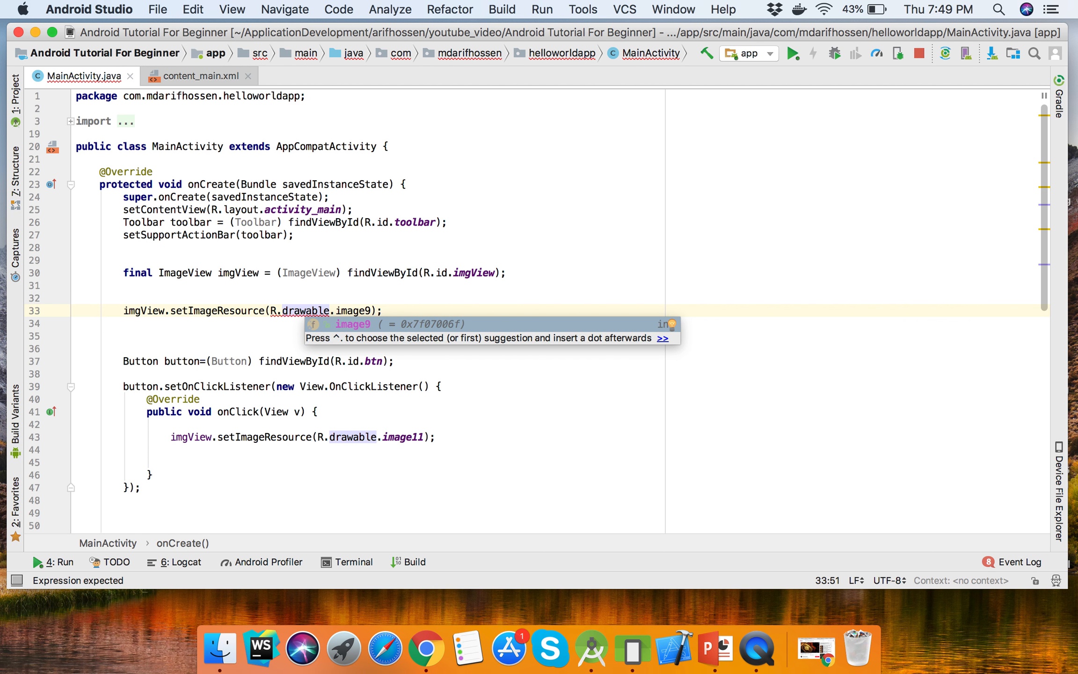
key("Return")
- Remove the extra blank lines around the new setImageResource statement
key("Right")
key("Right")
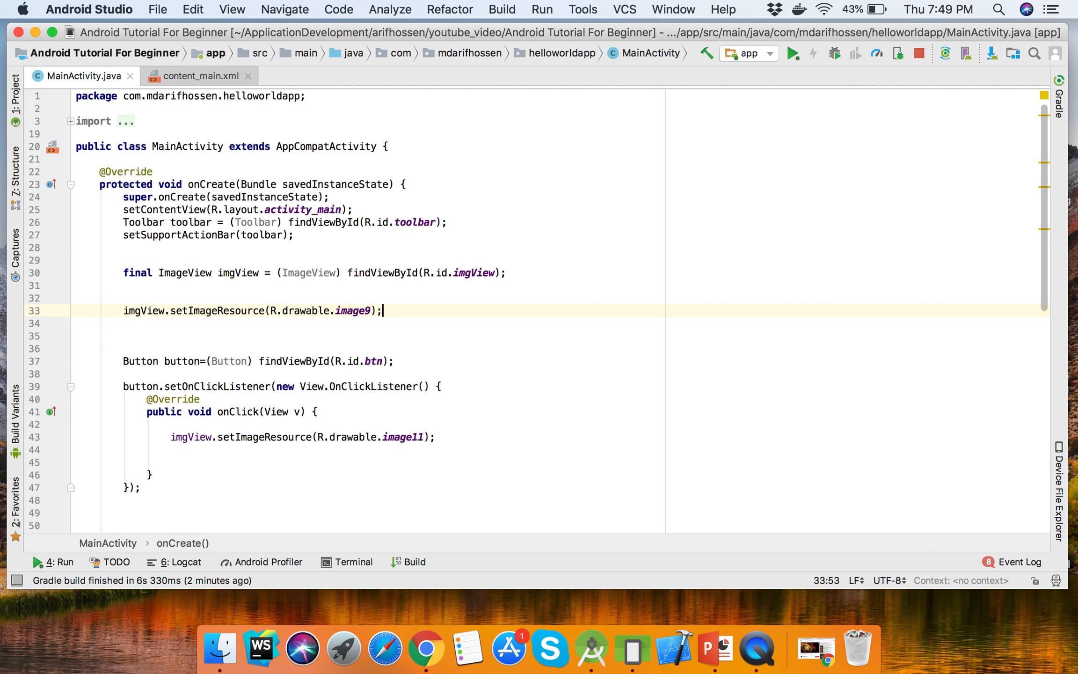
key("Home")
key("Up")
key("super+BackSpace")
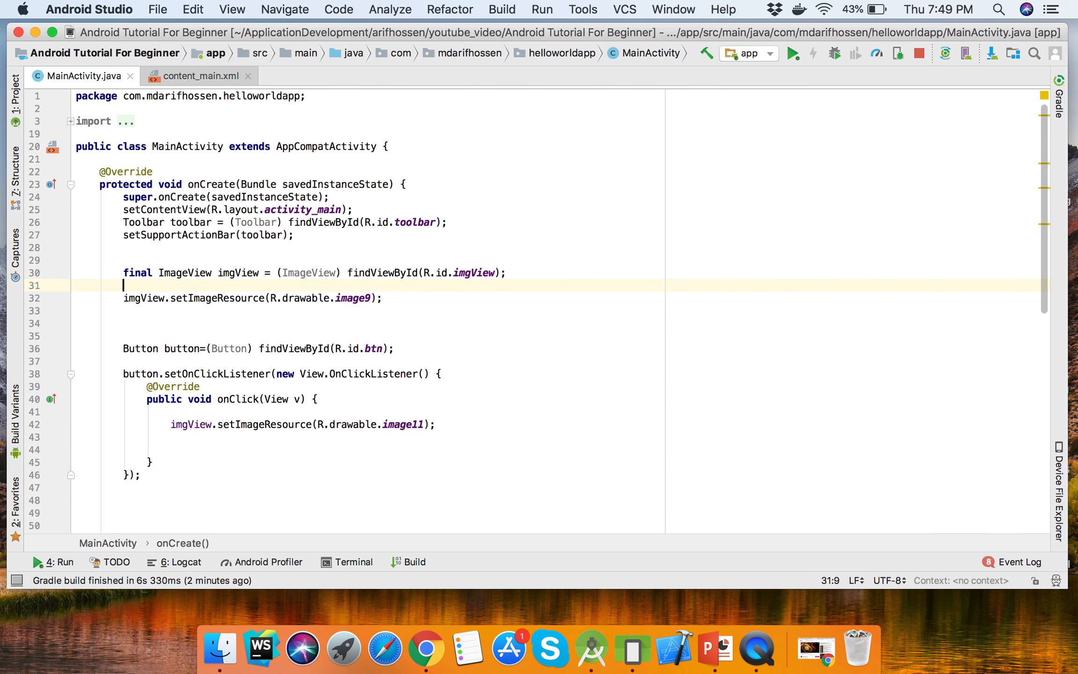
key("super+BackSpace")
key("Down")
key("Down")
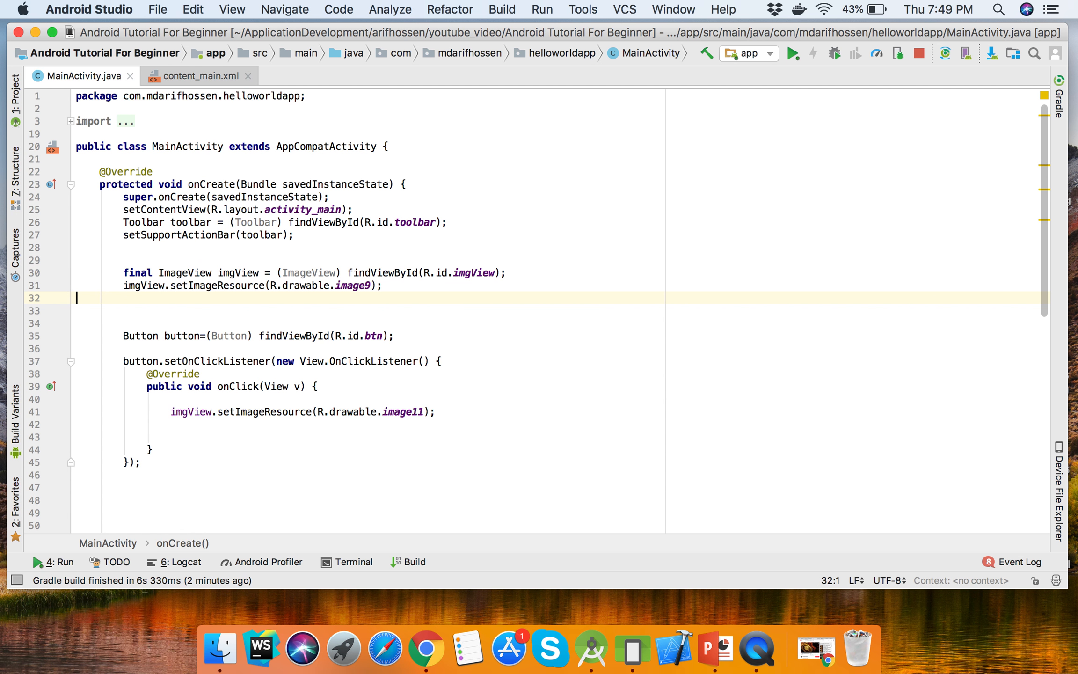
- Run the app on the listed emulator device and bring the emulator to the front
left_click(793, 54)
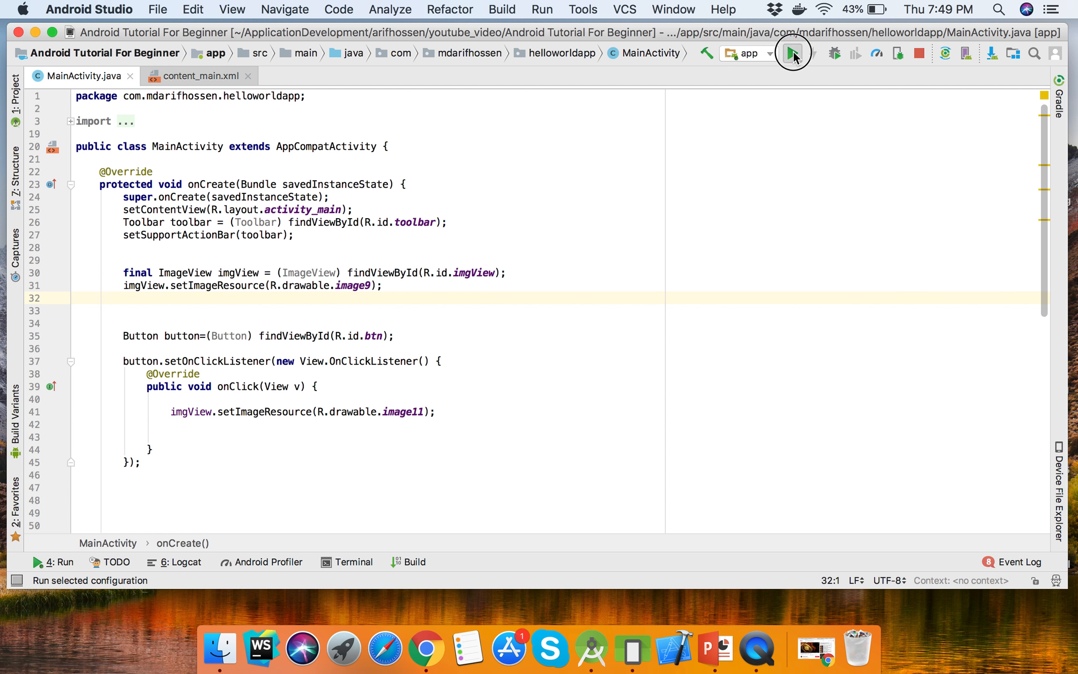
left_click(762, 499)
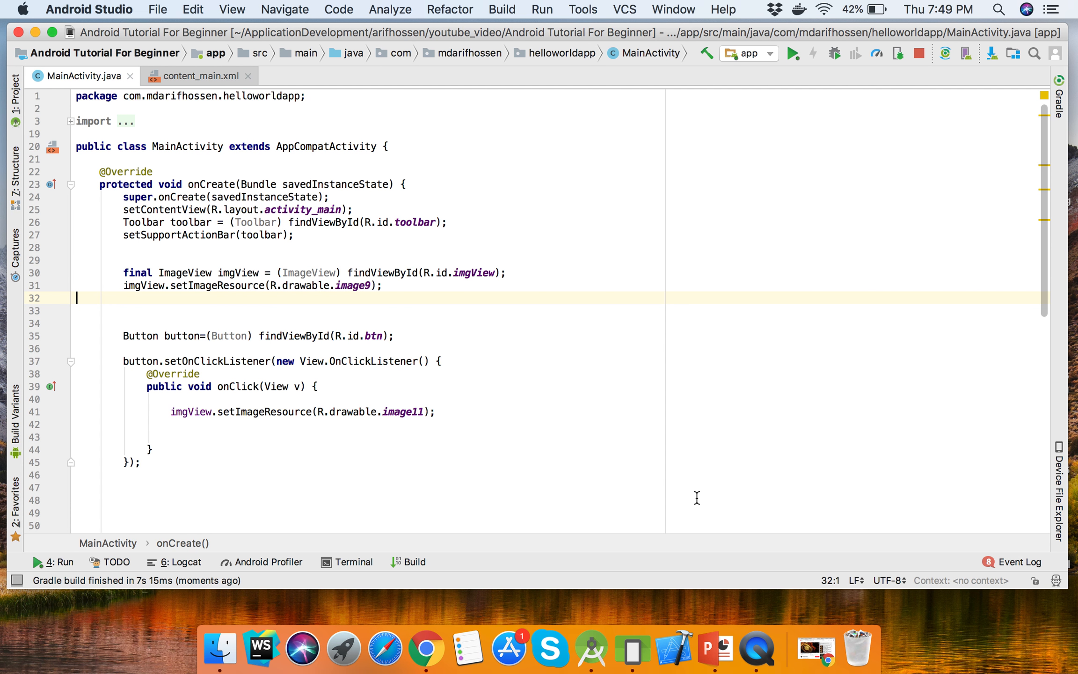
left_click(633, 649)
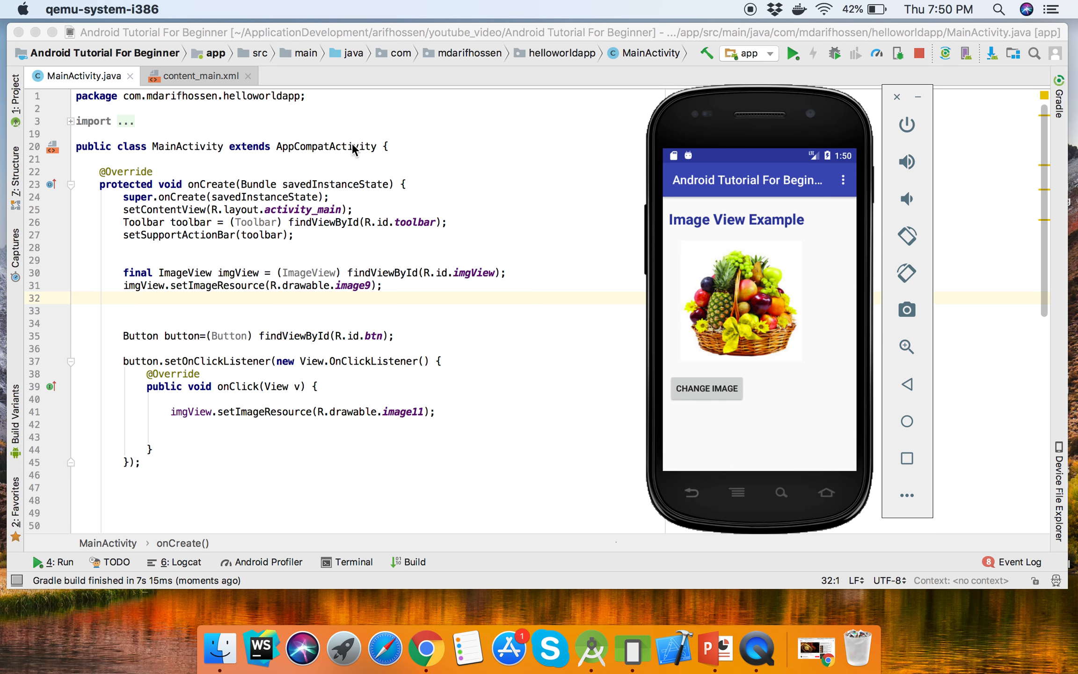
- Use Change Image to swap the fruit basket for mangoes, glancing at content_main.xml and MainActivity.java between checks
left_click(716, 390)
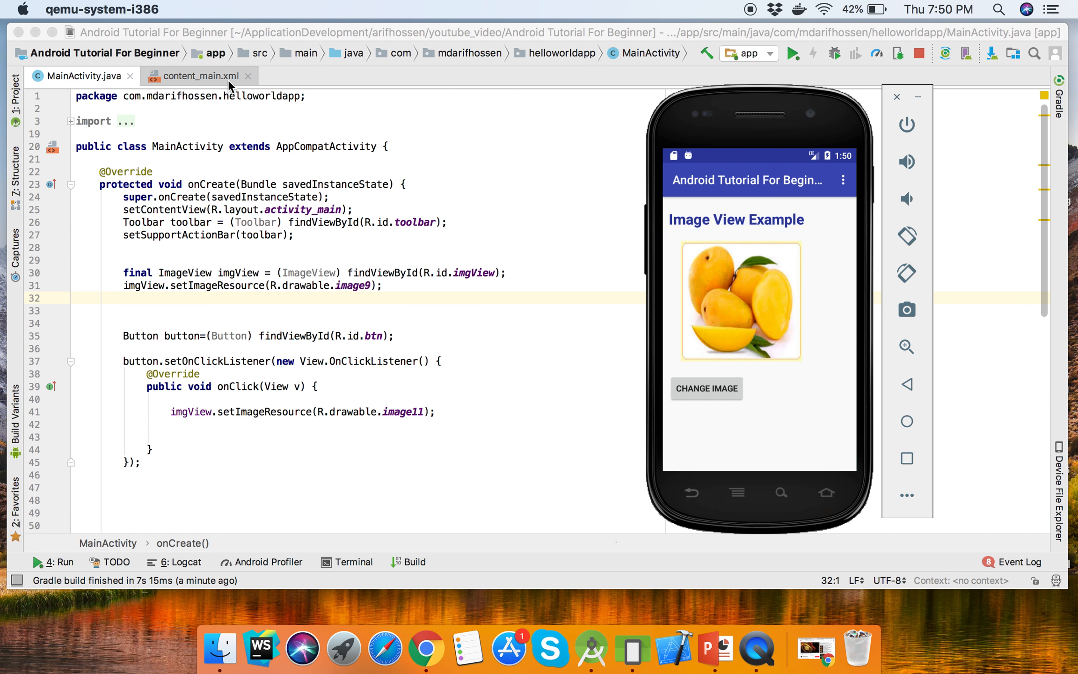
left_click(200, 76)
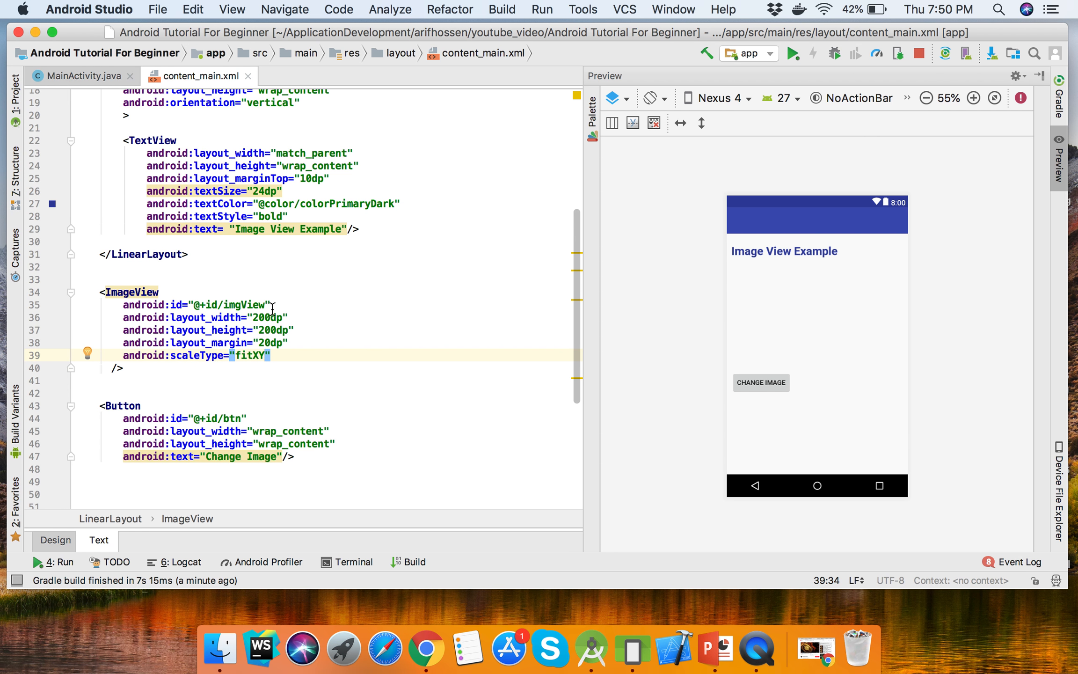
left_click(87, 75)
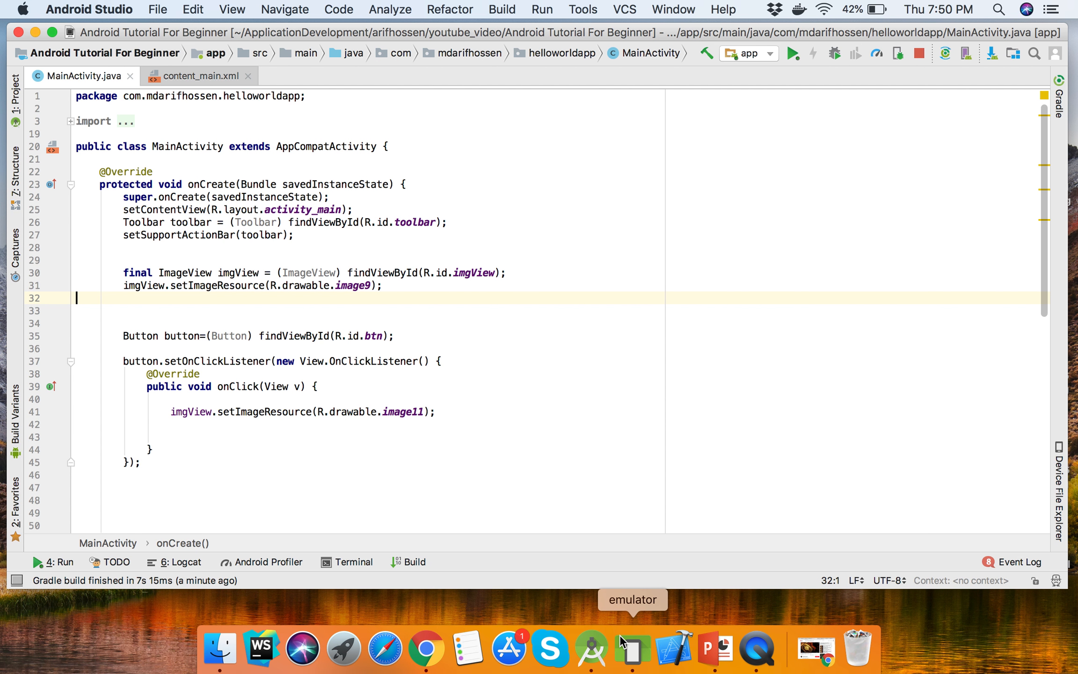
left_click(630, 648)
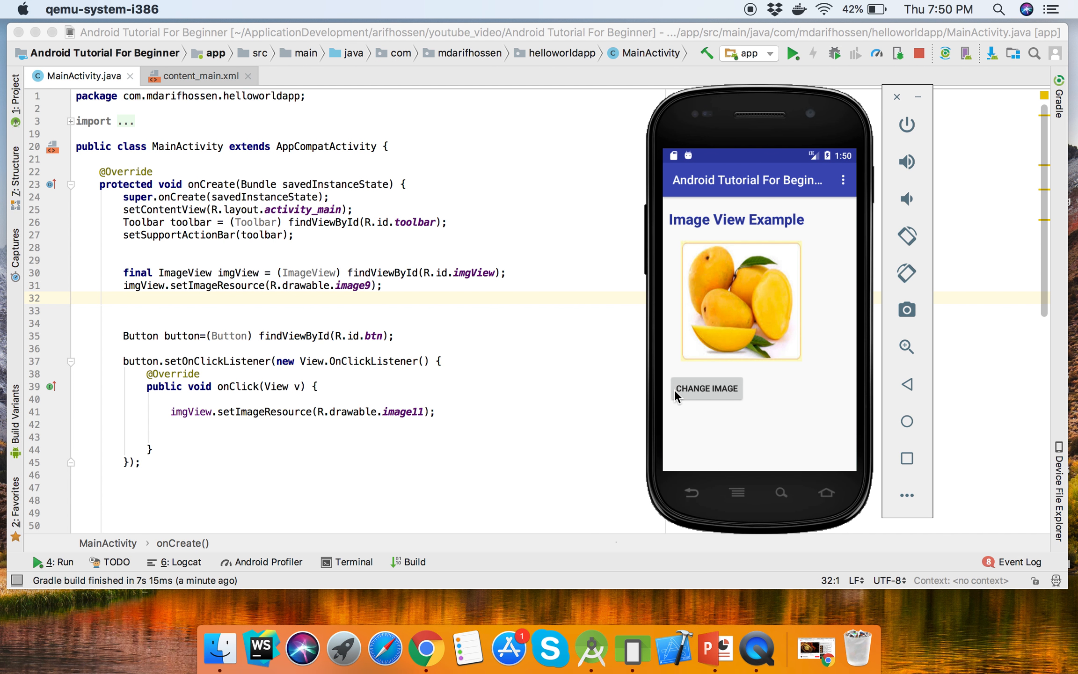